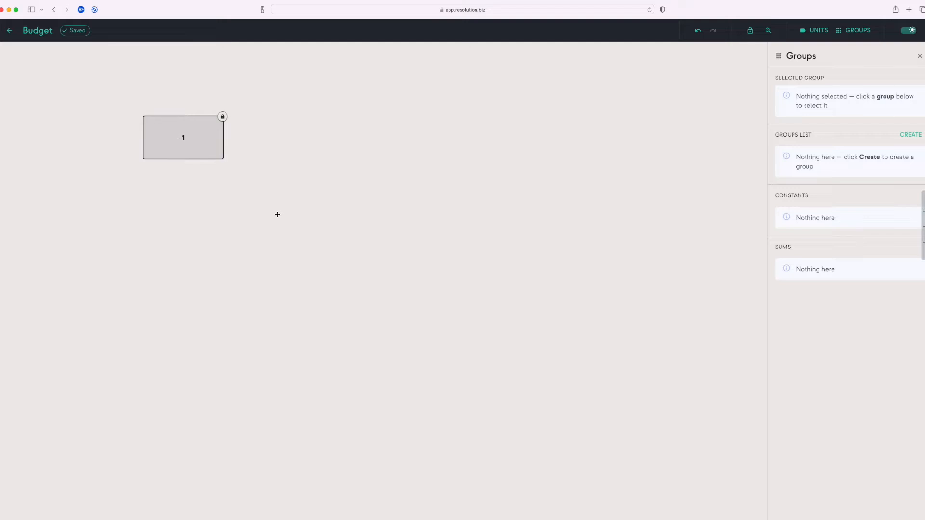
Unlock the only step on the canvas, label it Total Budget and assign it the Budget unit
left_click(223, 117)
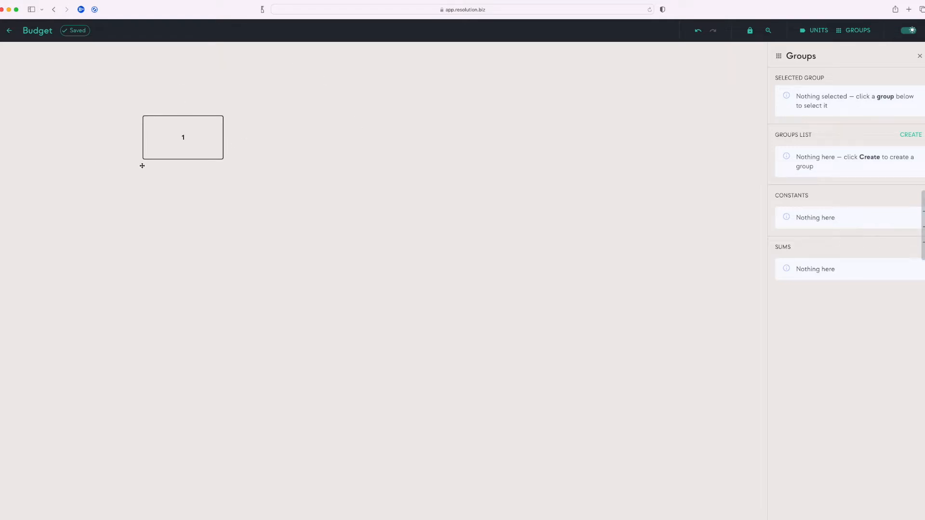
double_click(208, 143)
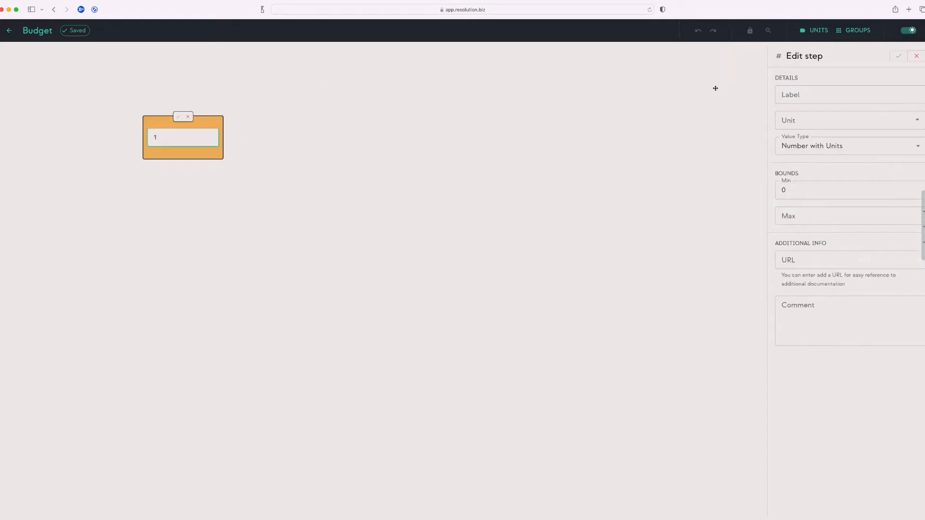
left_click(815, 95)
type("Total Budget")
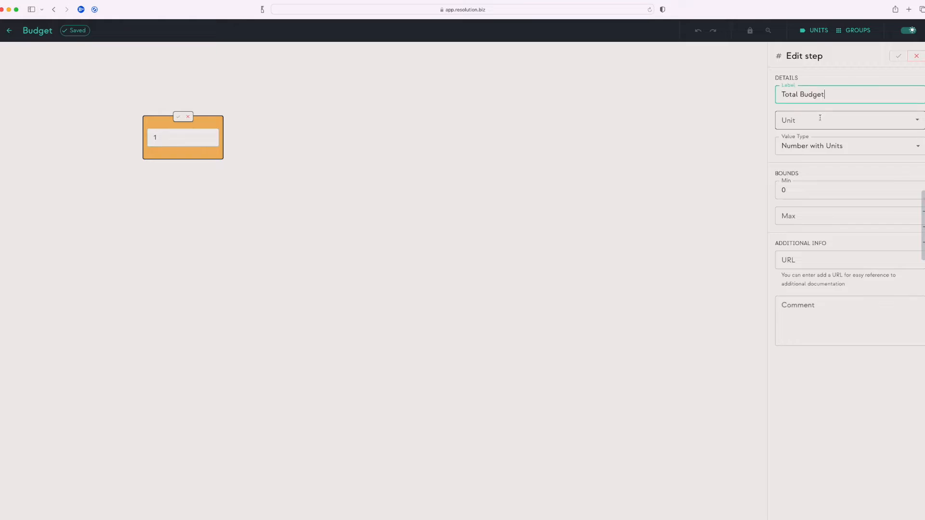
left_click(817, 121)
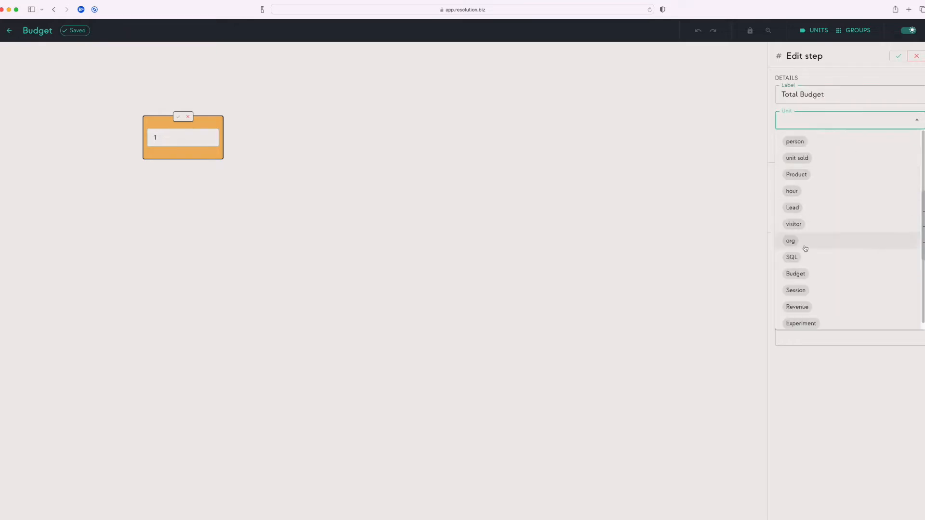
left_click(802, 274)
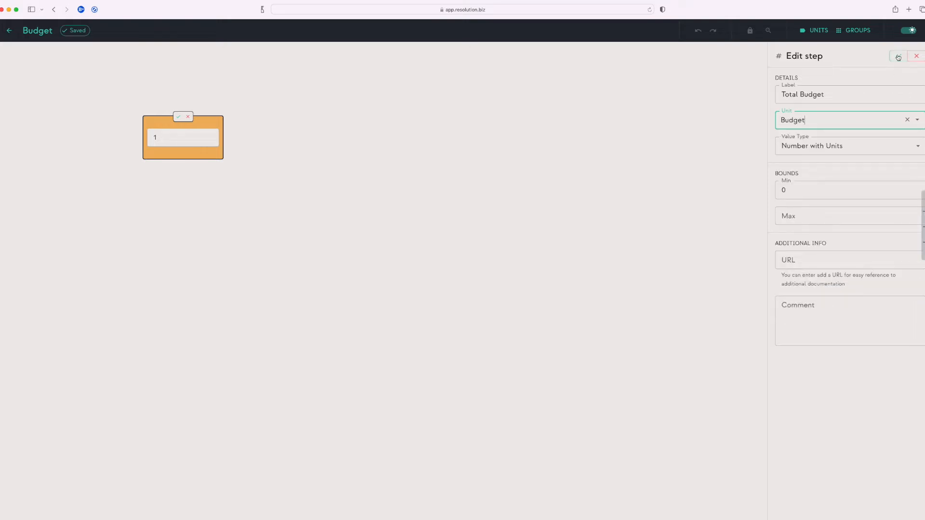
left_click(898, 57)
Review the definitions of the Budget and Revenue units in the units list without changing them
left_click(814, 30)
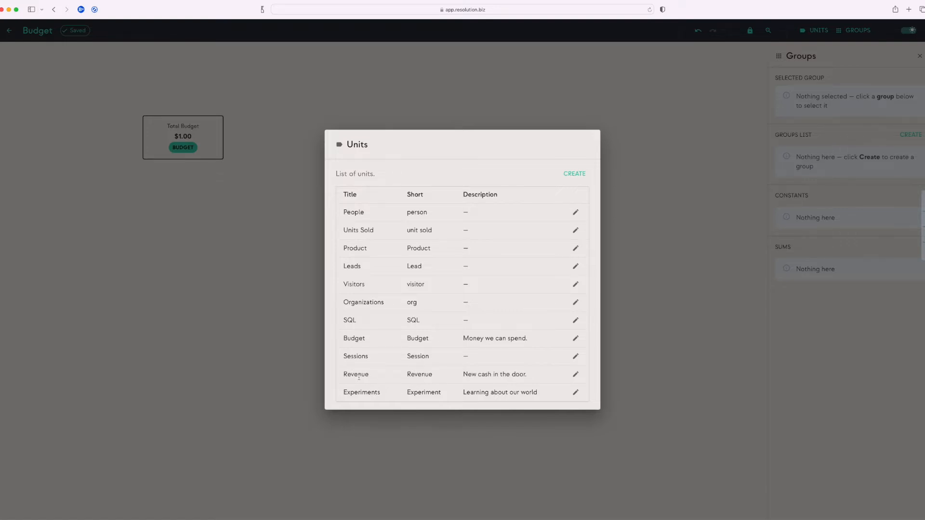
left_click(576, 340)
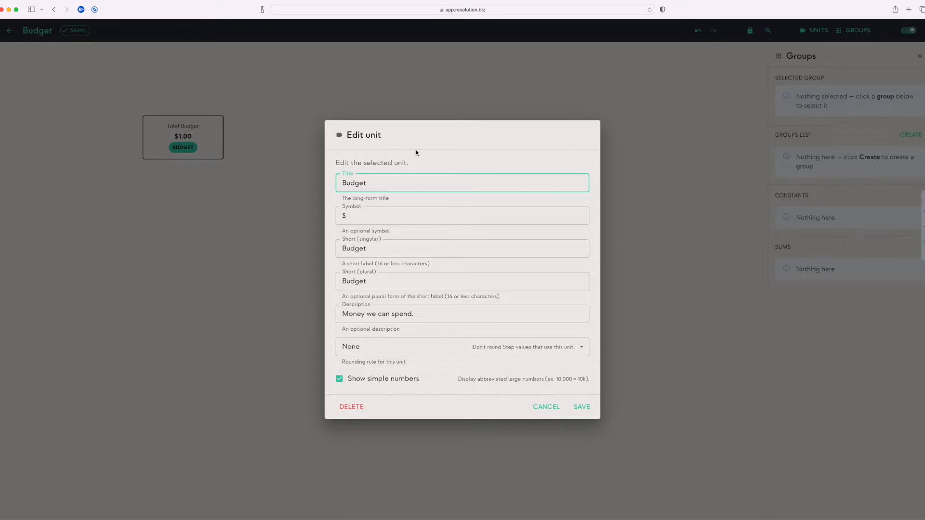
left_click(539, 411)
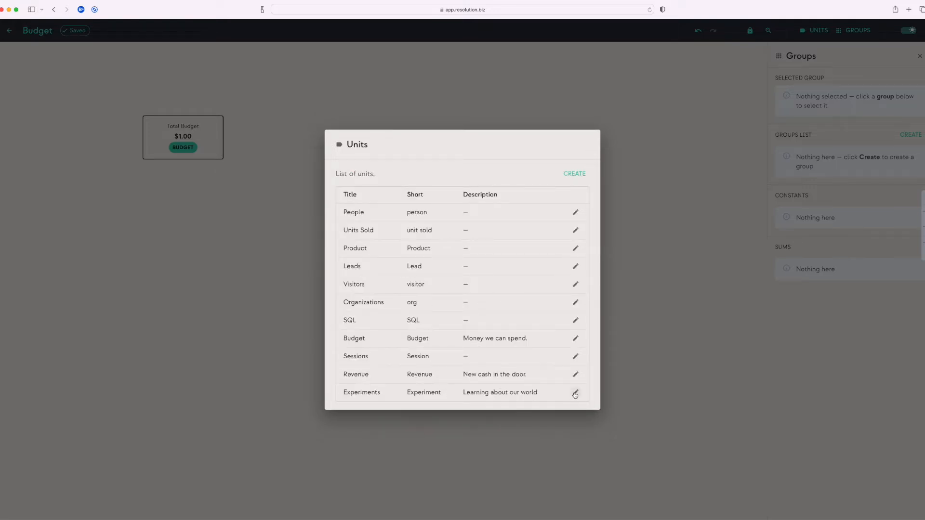
left_click(575, 374)
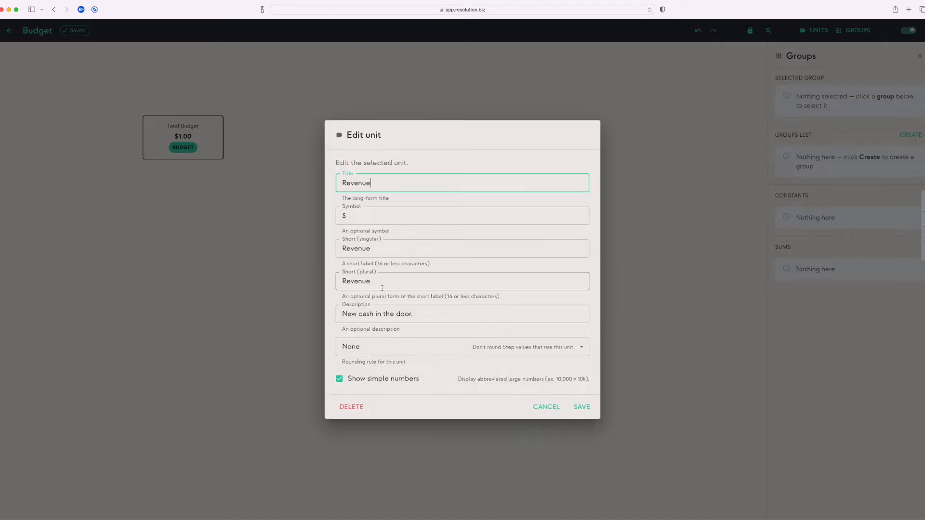
triple_click(379, 316)
left_click(431, 316)
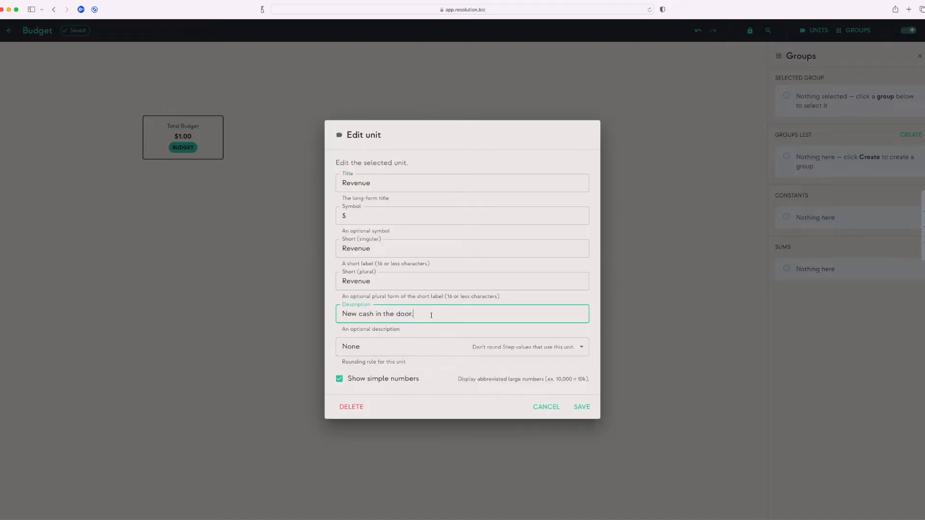
left_click(545, 408)
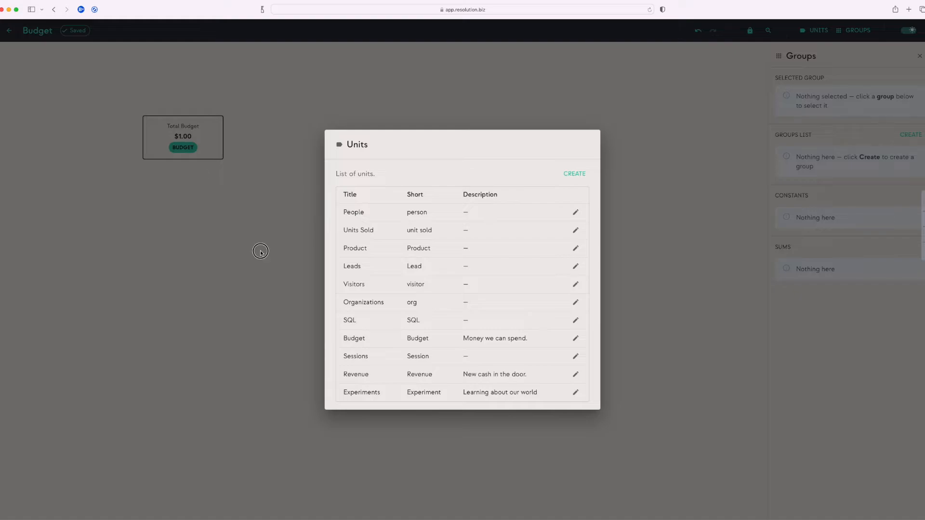
left_click(262, 255)
Set the Total Budget step's value to 1000000
mouse_move(194, 149)
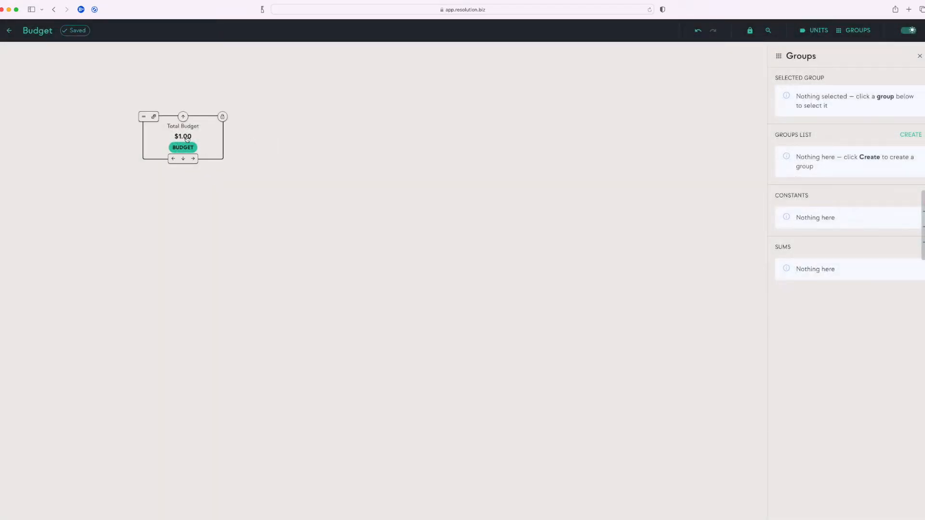
double_click(213, 135)
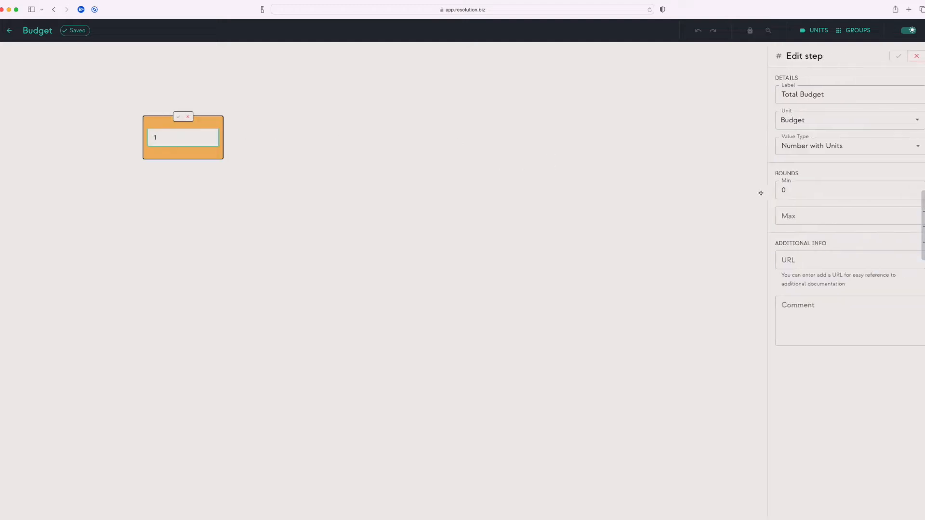
left_click(802, 194)
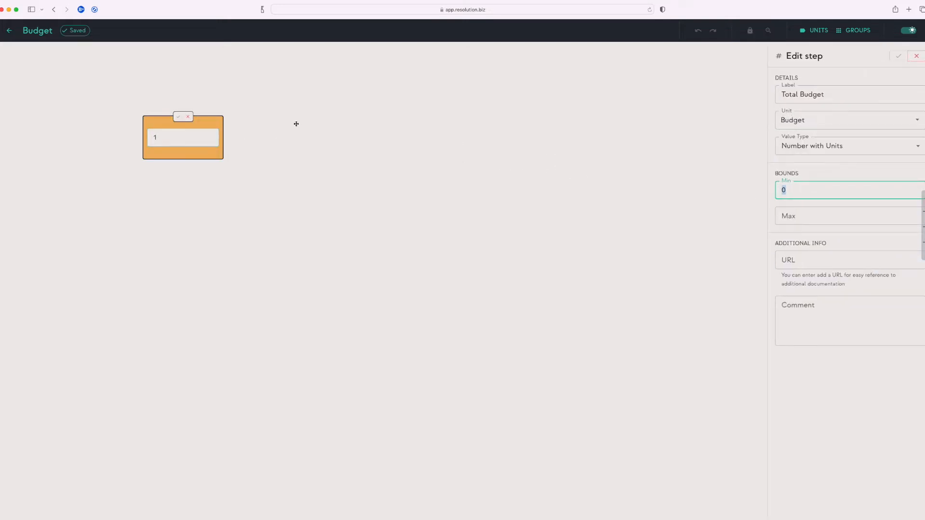
left_click(185, 132)
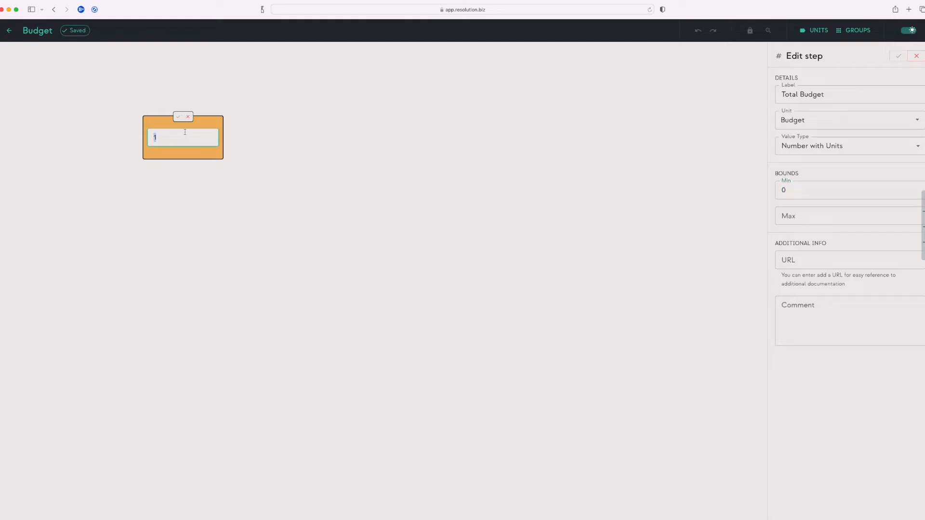
type("1000000")
left_click(177, 116)
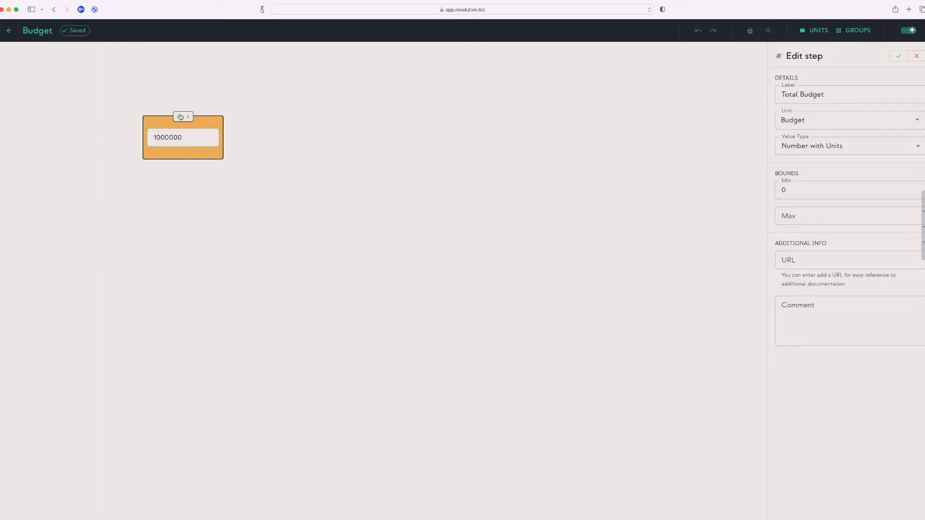
Bound the Total Budget step with a minimum of 500000 and a maximum of 5000000, and save it
left_click(789, 194)
key("BackSpace")
type("500000")
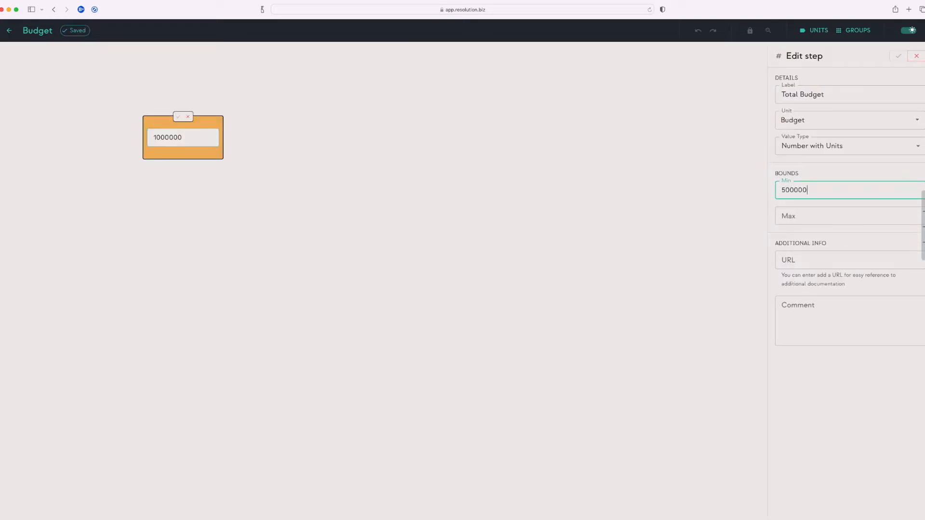
key("Tab")
type("0")
key("BackSpace")
type("50")
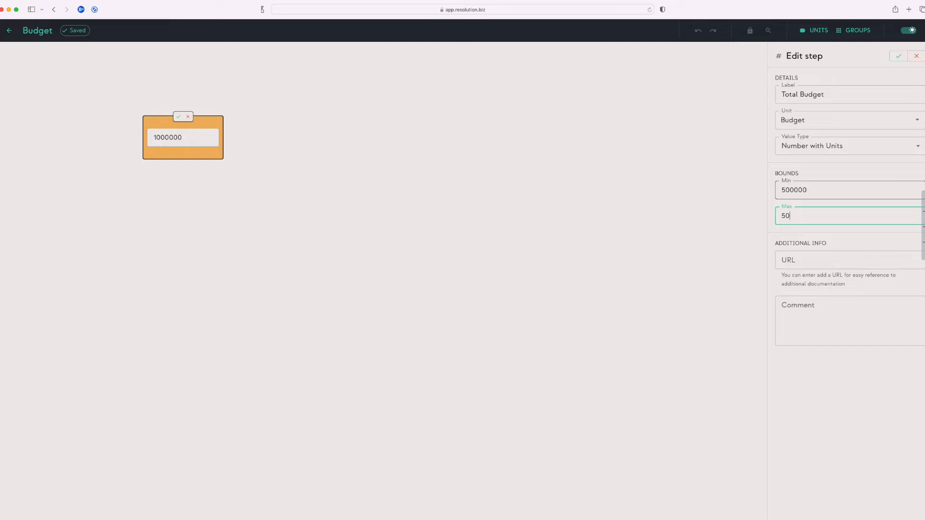
type("00000")
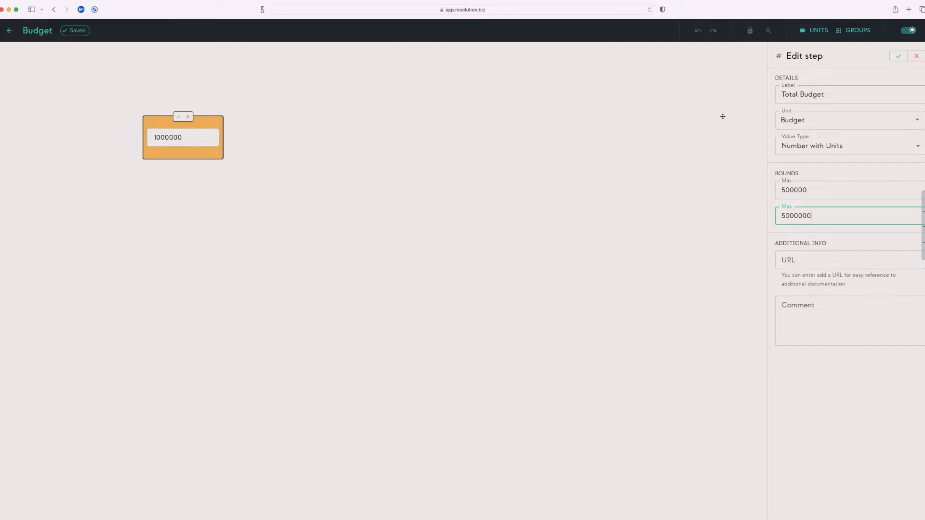
left_click(898, 56)
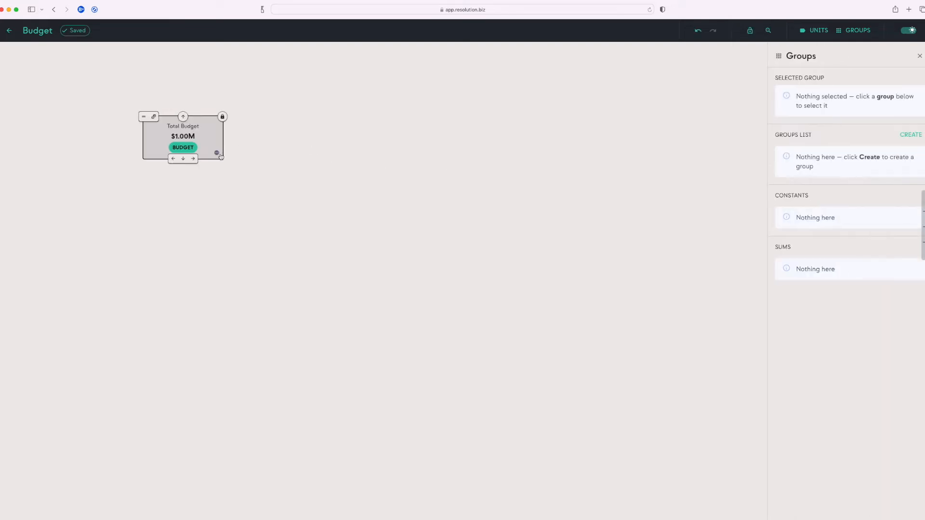
Add two side-by-side child steps beneath Total Budget
mouse_move(216, 155)
left_click(183, 160)
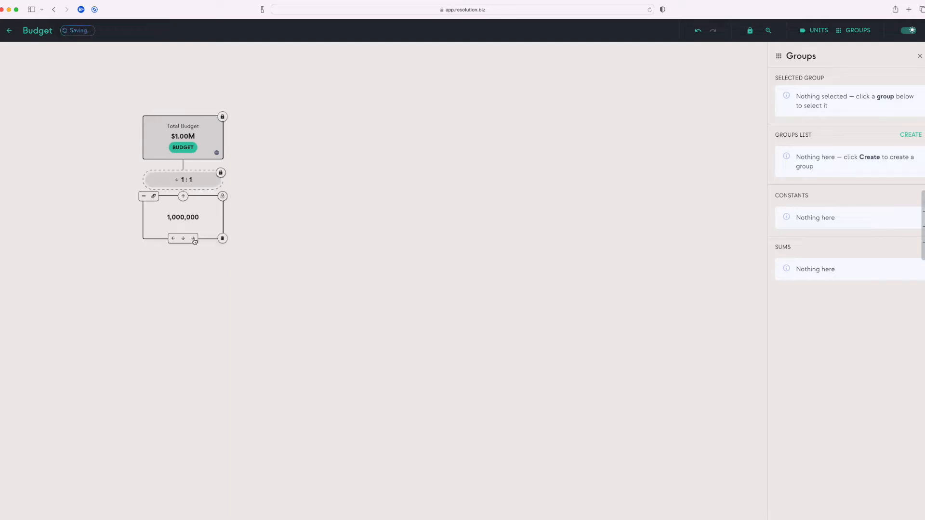
left_click(193, 239)
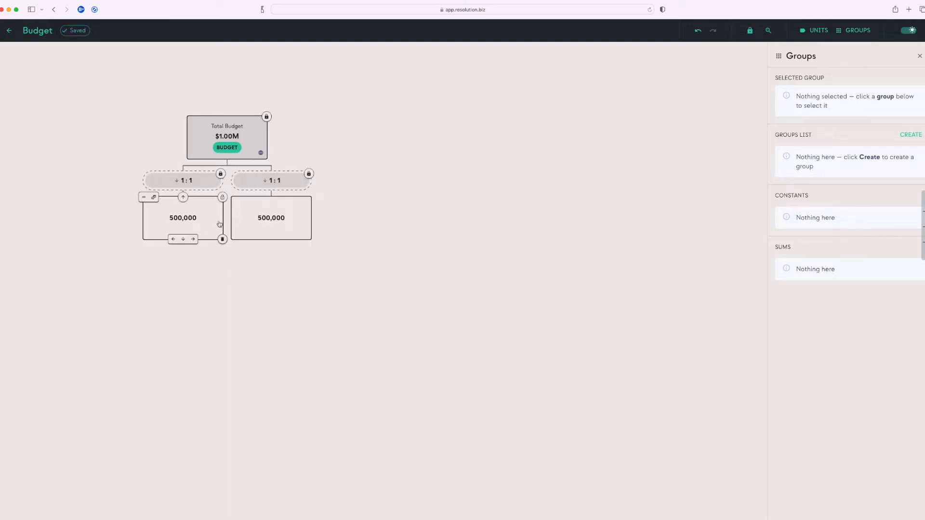
Label the first child step under Total Budget Growth
left_click(220, 224)
key("Tab")
type("Growth")
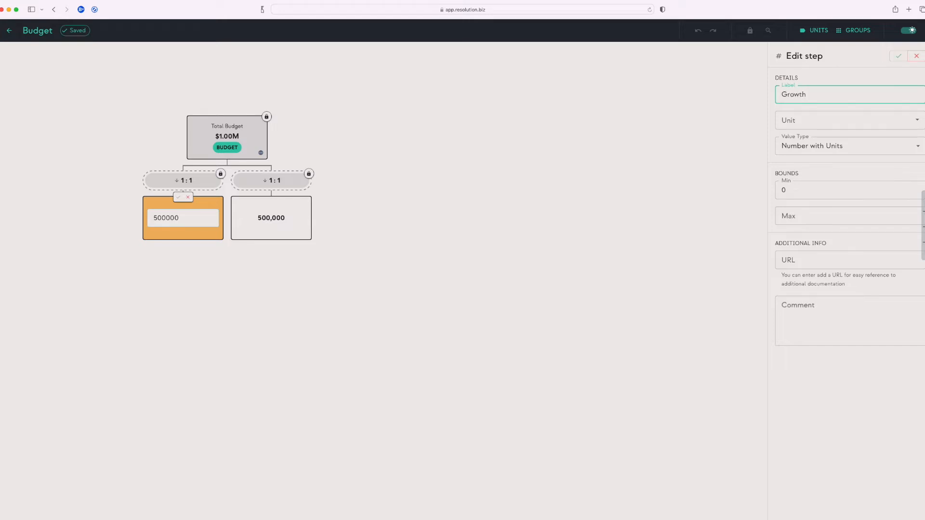
left_click(900, 56)
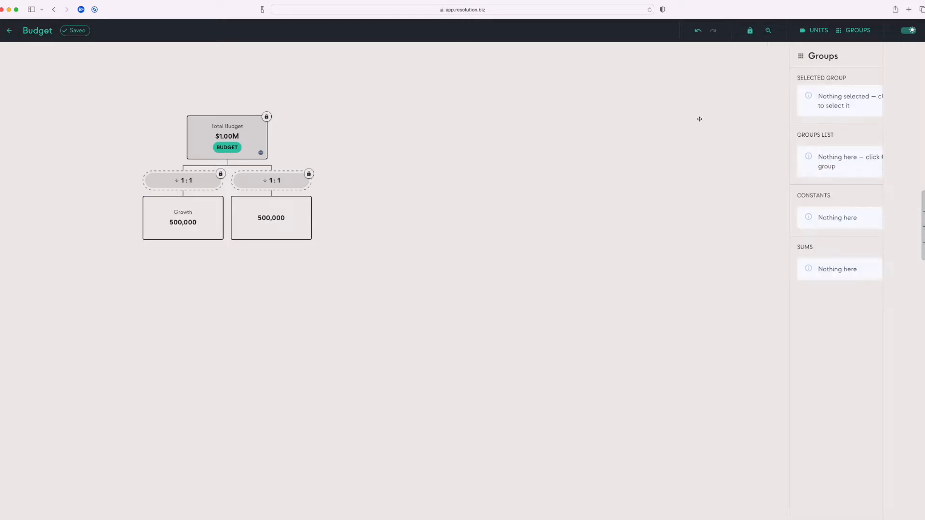
Label the second child step under Total Budget Operations
left_click(300, 216)
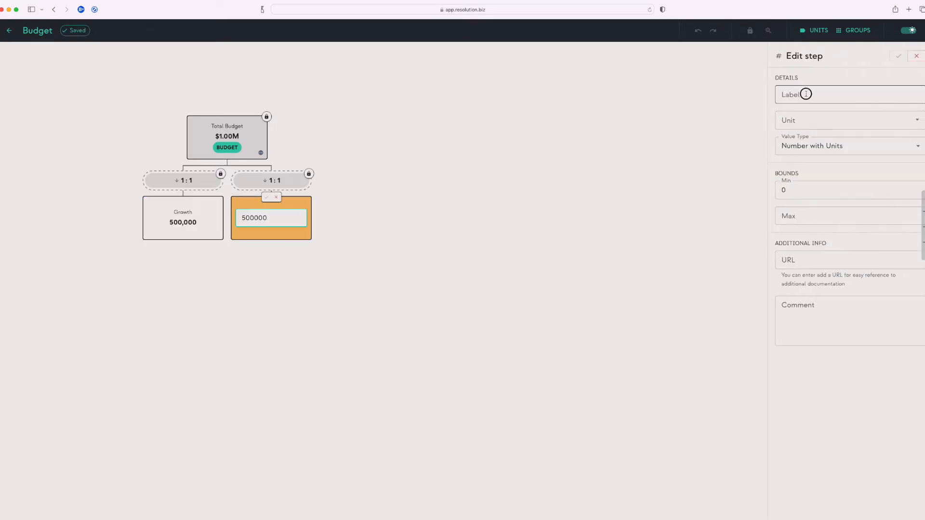
left_click(807, 94)
type("N")
key("BackSpace")
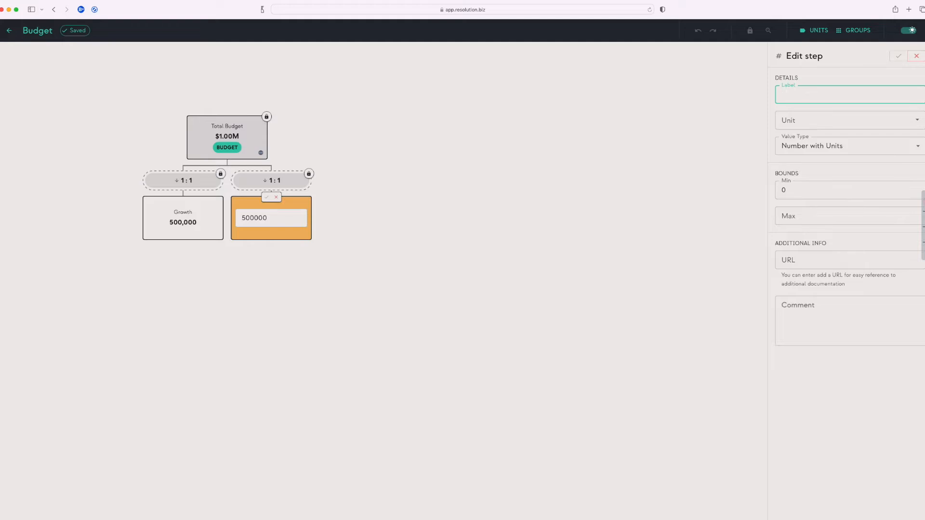
type("Operations")
left_click(899, 60)
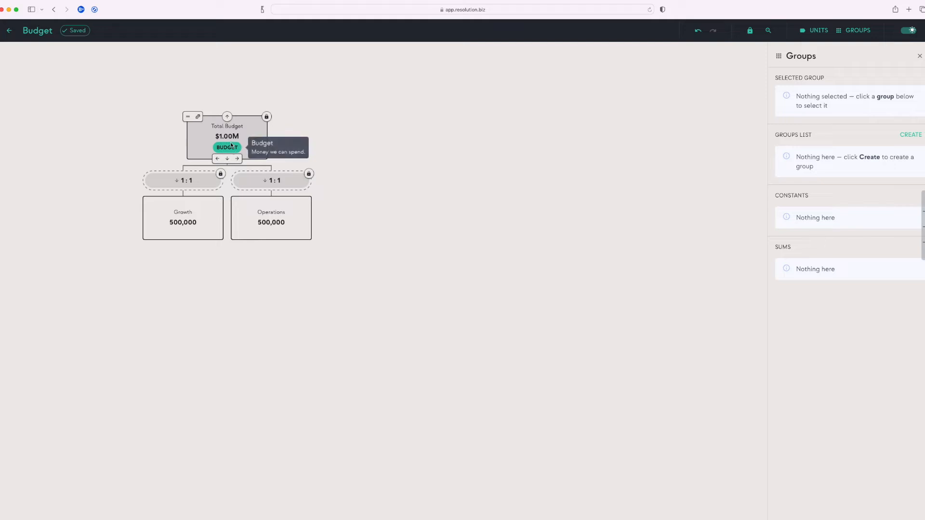
Assign the Budget unit to both the Operations and Growth steps
left_click(287, 223)
left_click(819, 120)
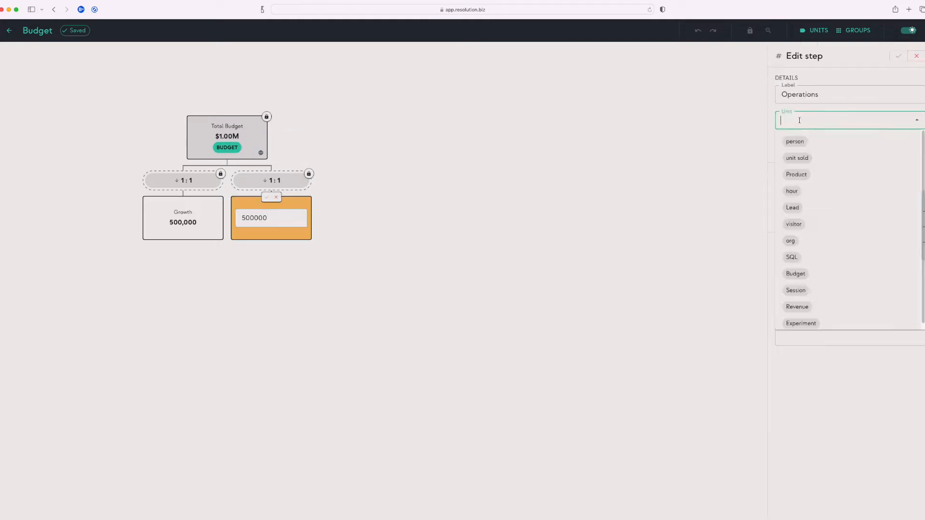
left_click(810, 274)
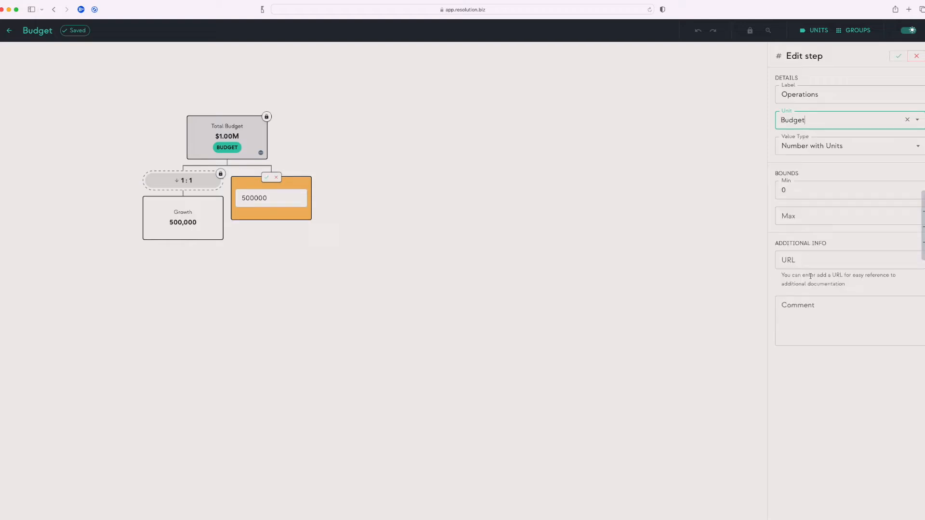
left_click(899, 56)
left_click(213, 242)
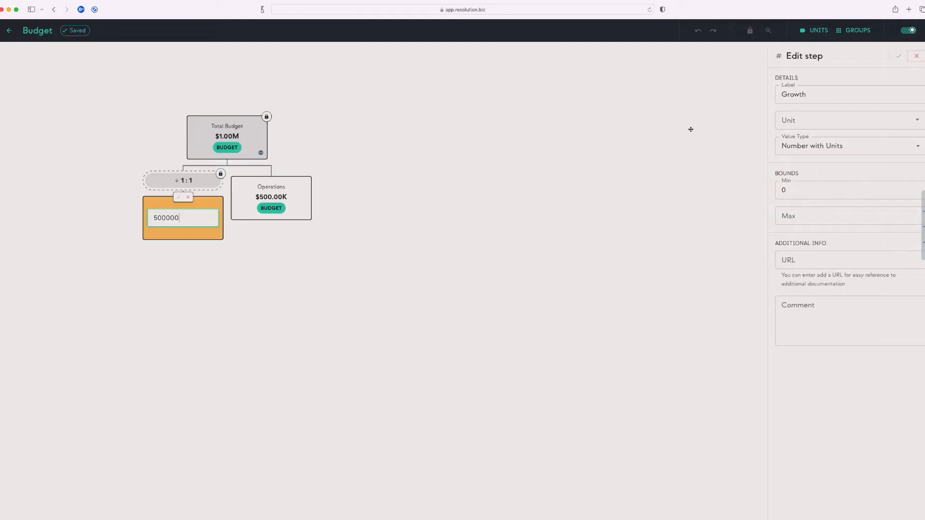
left_click(808, 122)
left_click(810, 274)
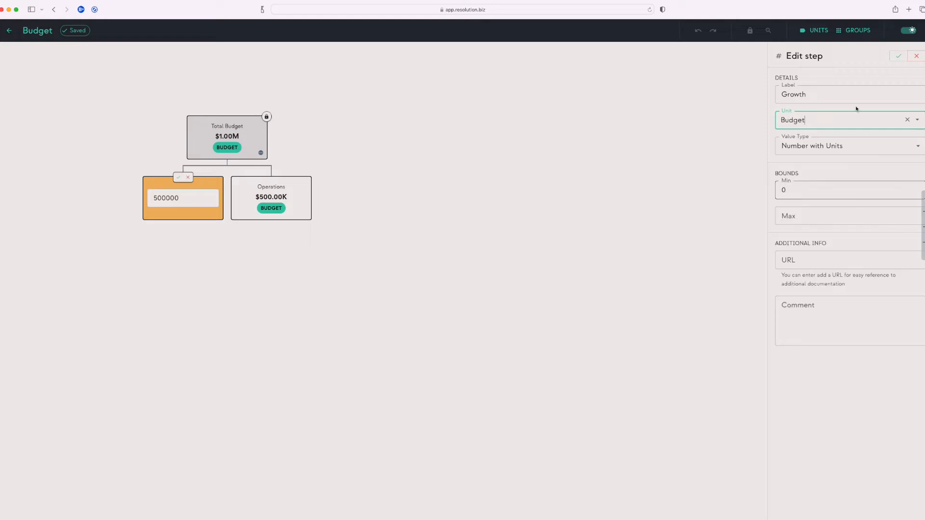
left_click(900, 57)
Add two side-by-side child steps beneath Growth
mouse_move(262, 153)
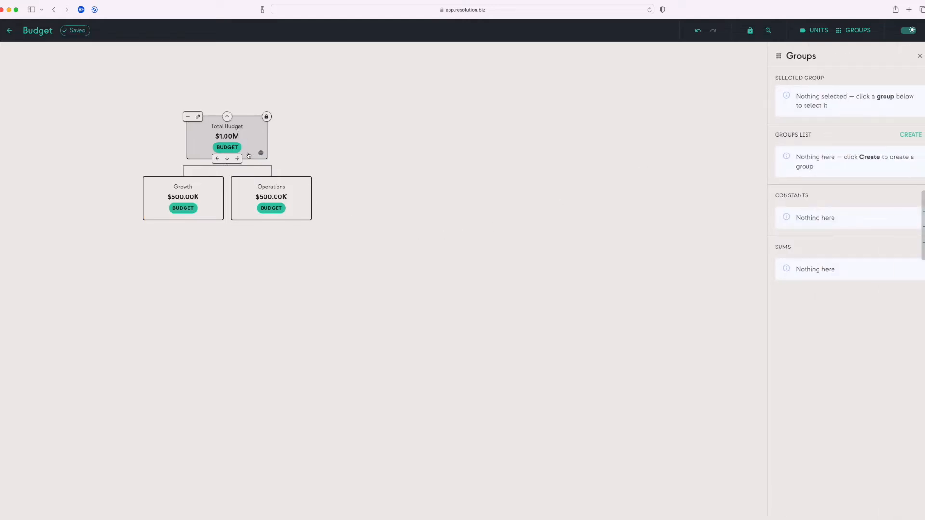
mouse_move(258, 219)
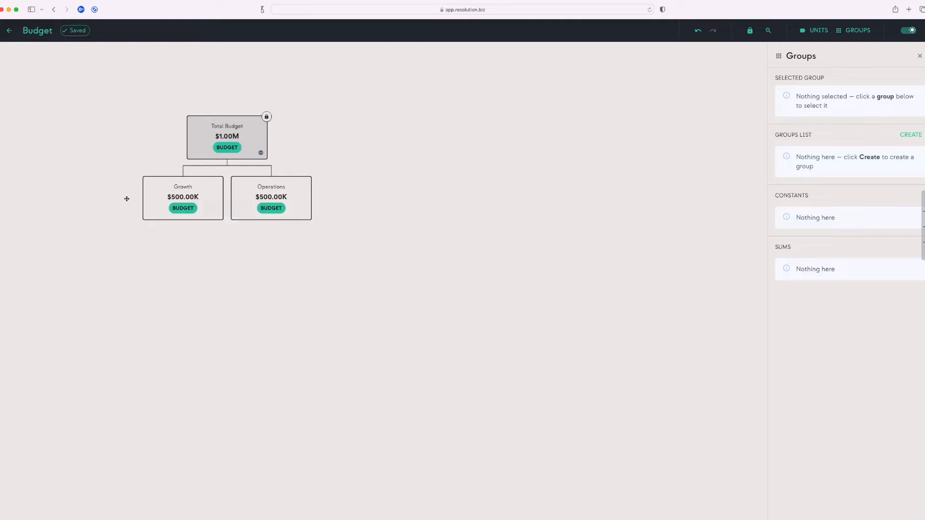
mouse_move(185, 225)
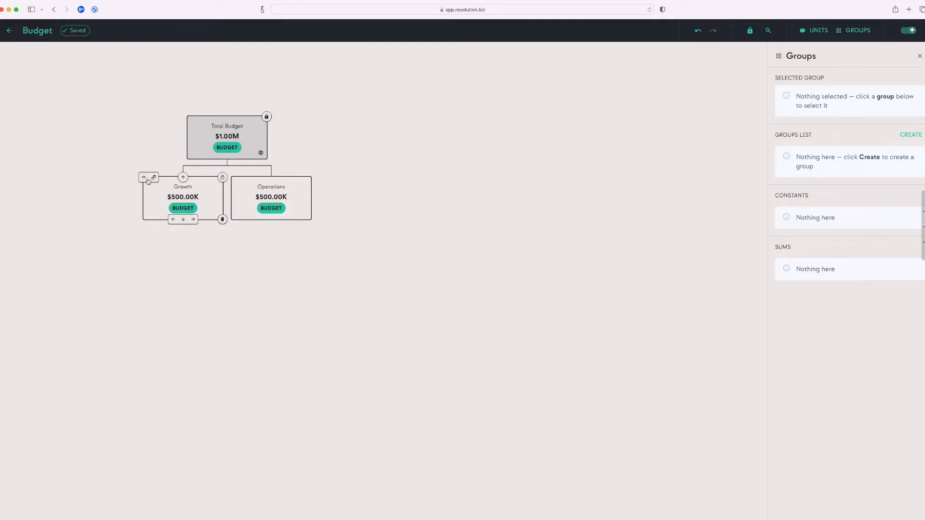
left_click(184, 220)
left_click(193, 299)
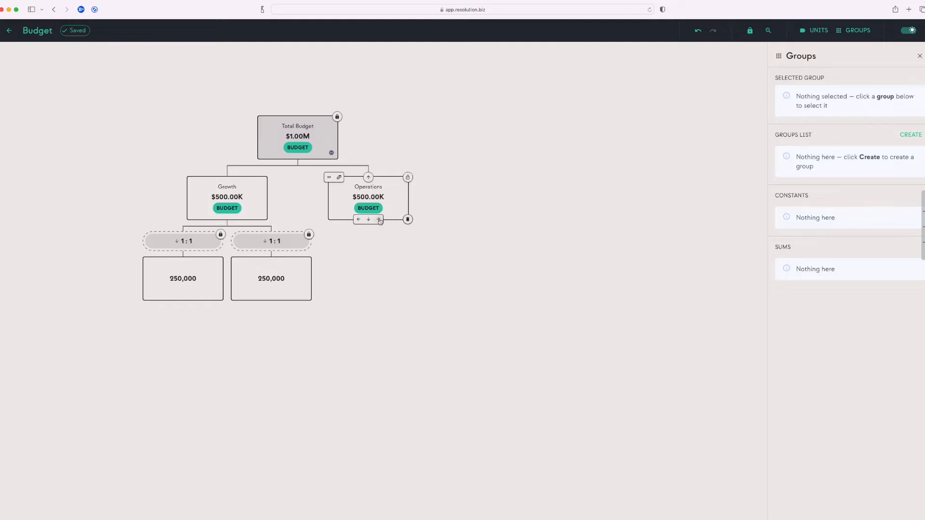
Add a sibling step after Operations, label it Sales and assign it the Budget unit
left_click(378, 219)
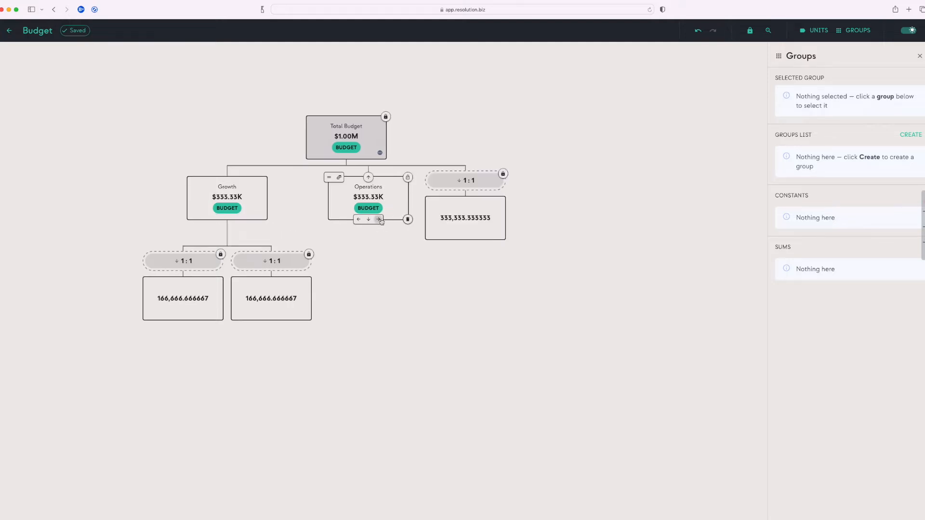
left_click(466, 218)
left_click(849, 97)
type("Sales")
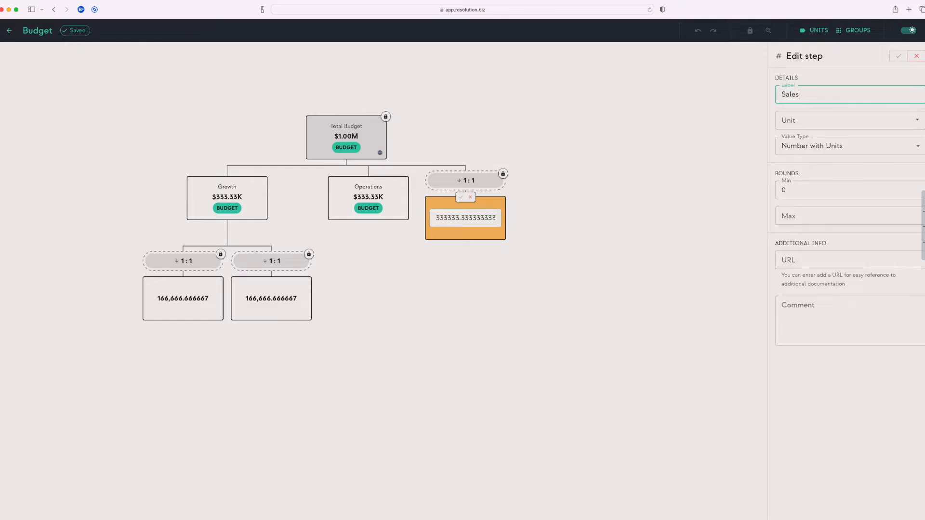
left_click(843, 124)
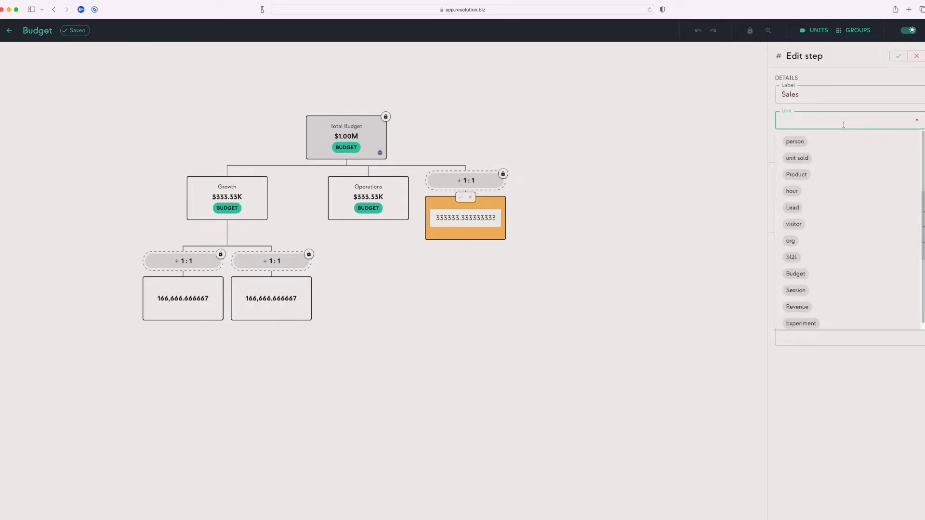
left_click(832, 271)
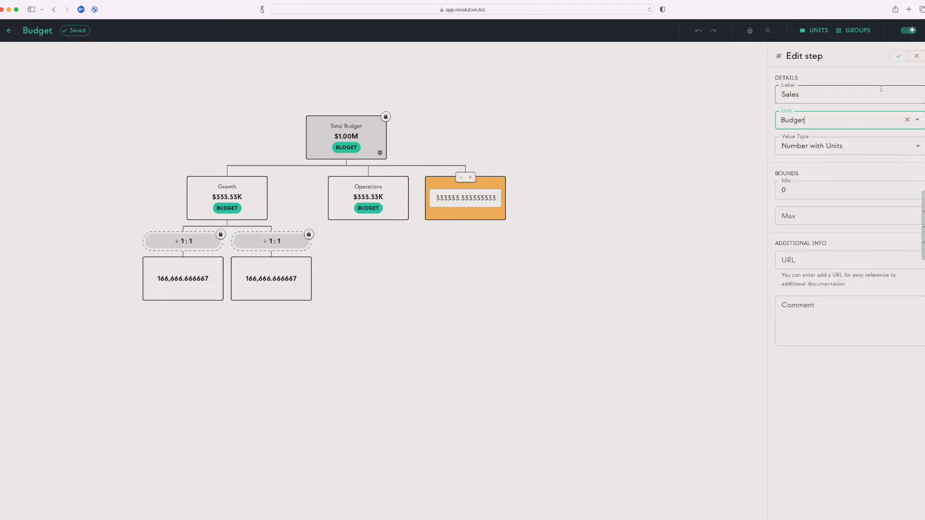
left_click(898, 56)
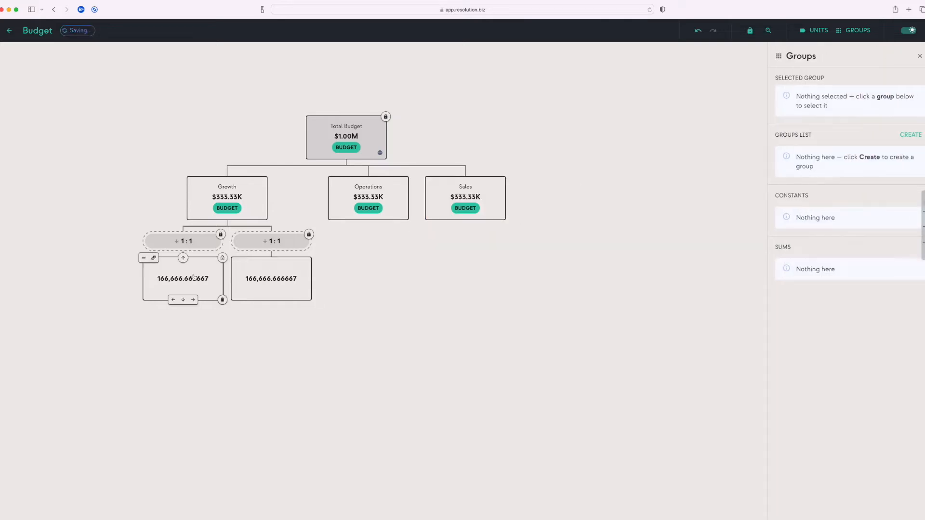
Delete the second child step under Growth, and label the remaining child Marketing with the Budget unit
left_click(310, 299)
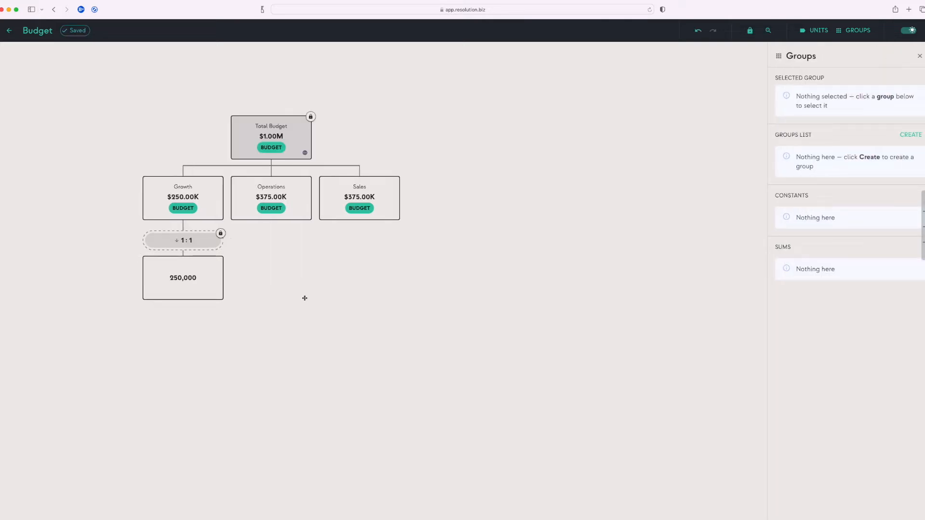
left_click(196, 278)
left_click(793, 94)
type("M")
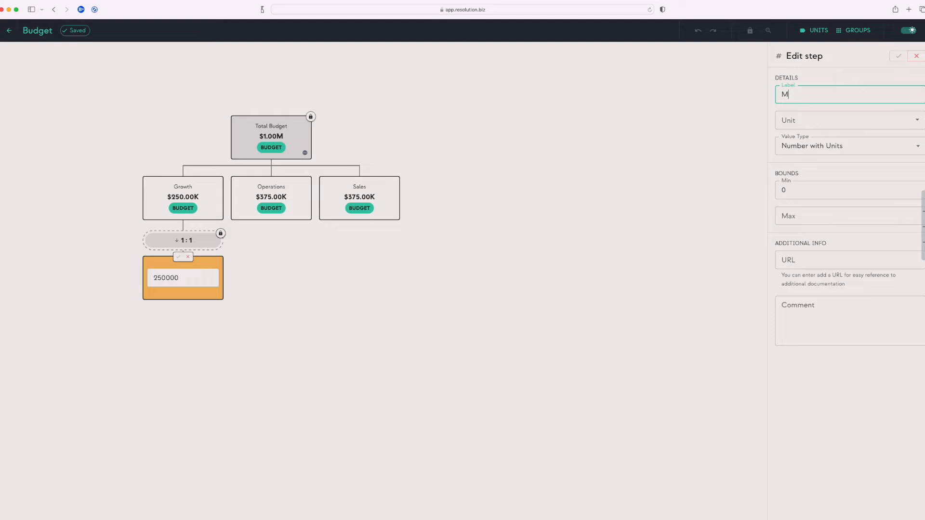
type("arketing")
key("Tab")
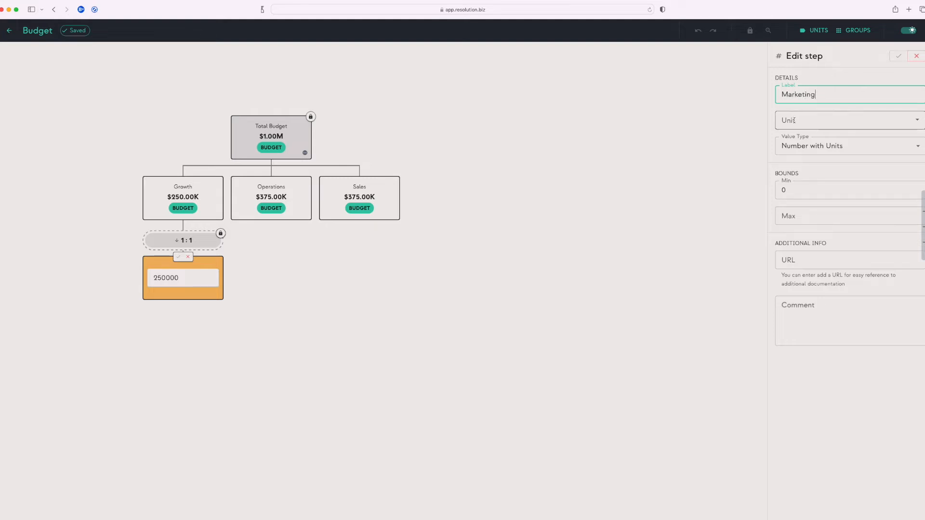
left_click(805, 273)
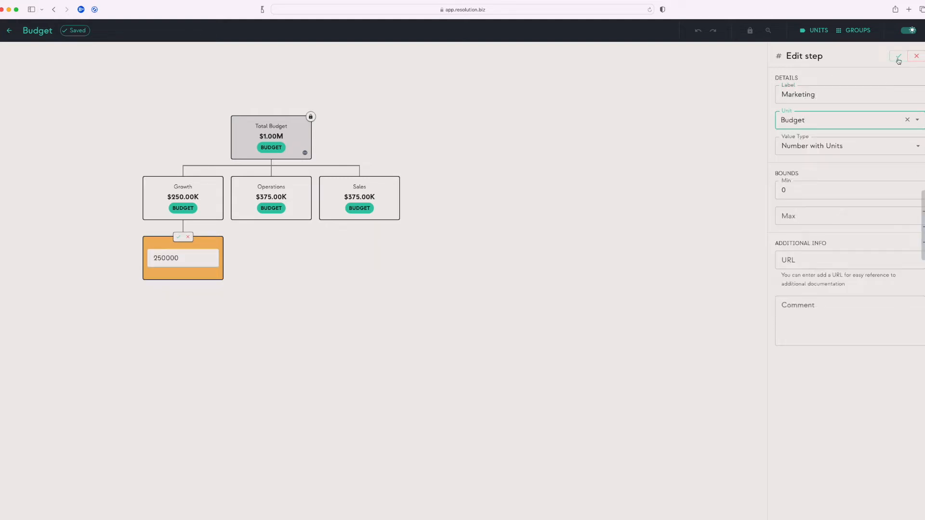
key("Return")
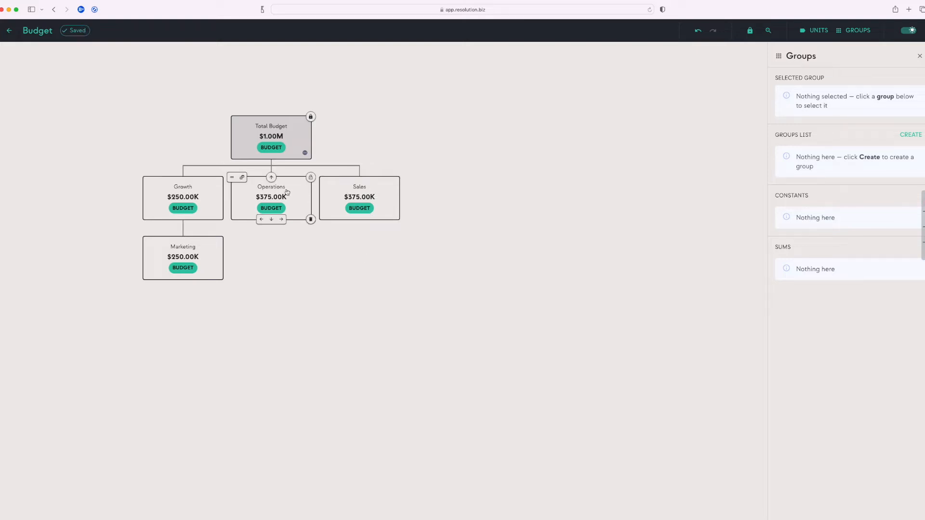
Move the Sales step beneath Growth, beside Marketing, and accept the change
mouse_move(399, 220)
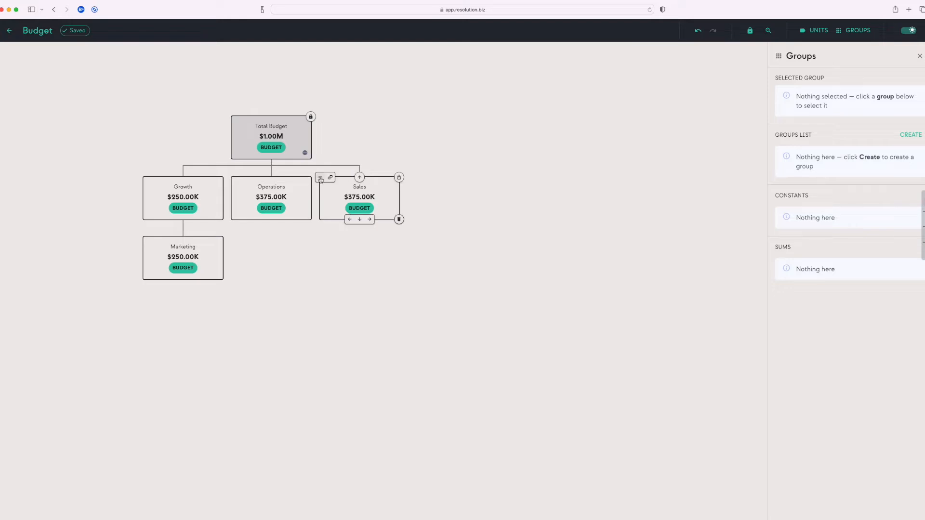
left_click_drag(320, 179, 183, 215)
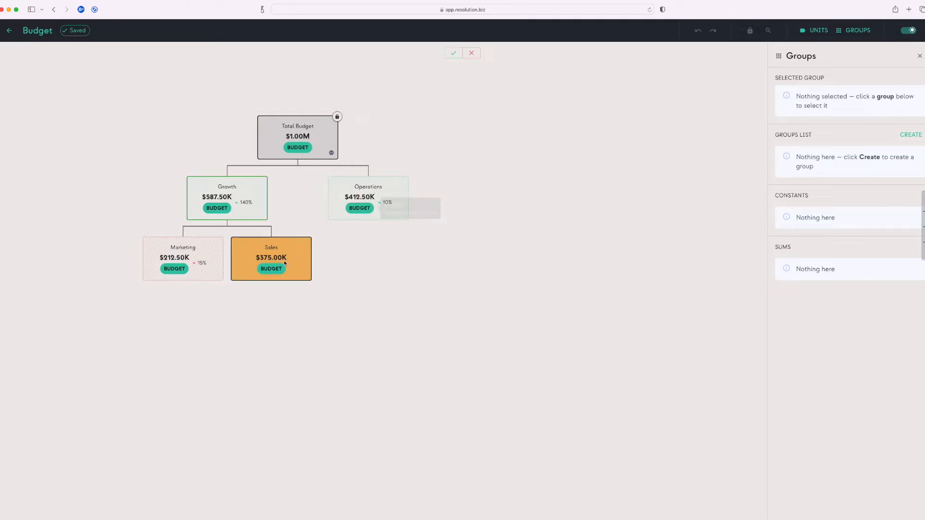
left_click(452, 56)
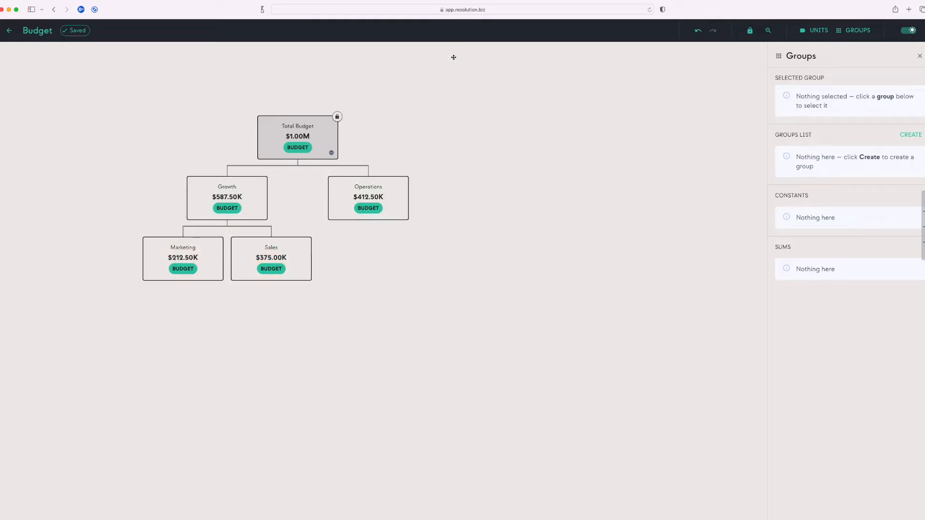
Place two copies of Growth's Sales step side by side beneath Operations, accepting each change
mouse_move(284, 262)
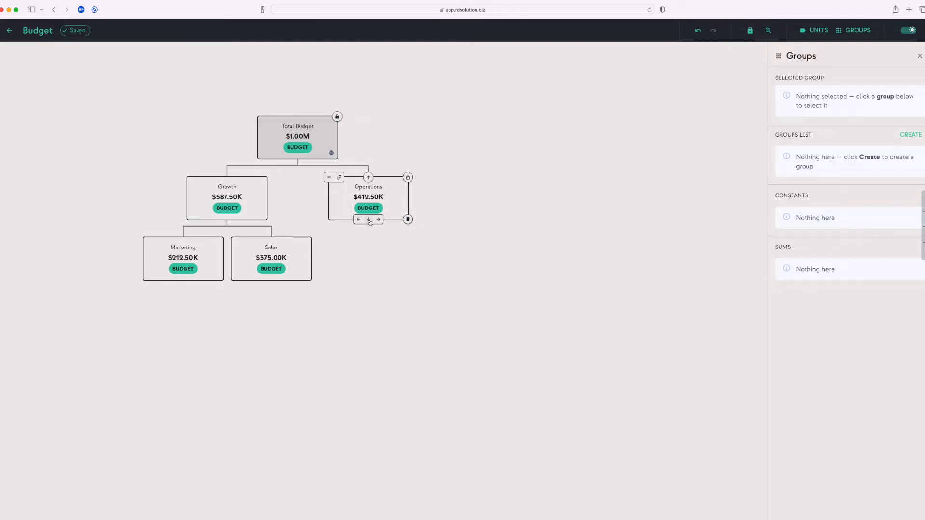
mouse_move(236, 241)
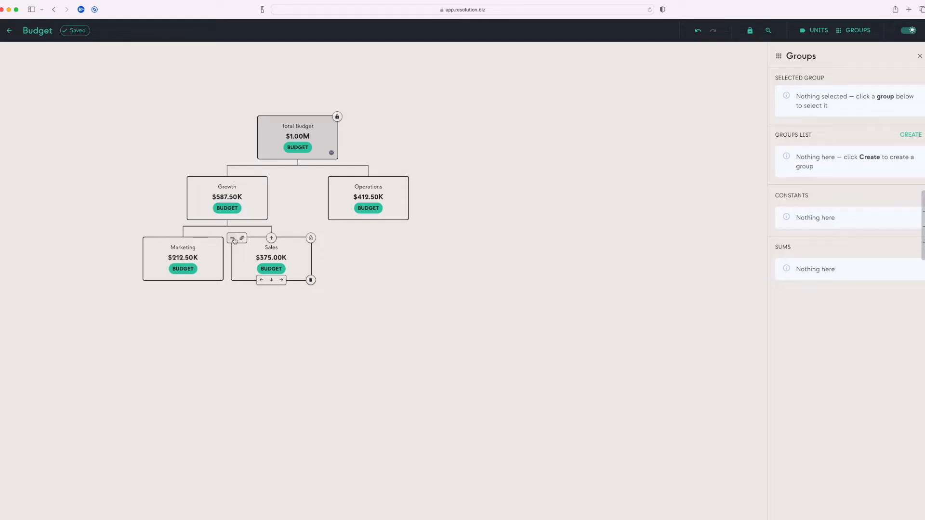
left_click_drag(235, 241, 372, 219)
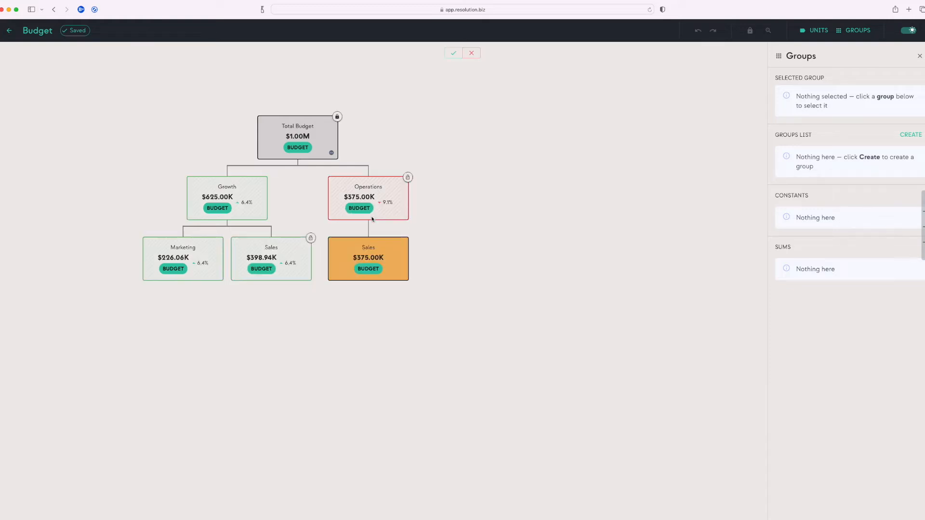
left_click(455, 53)
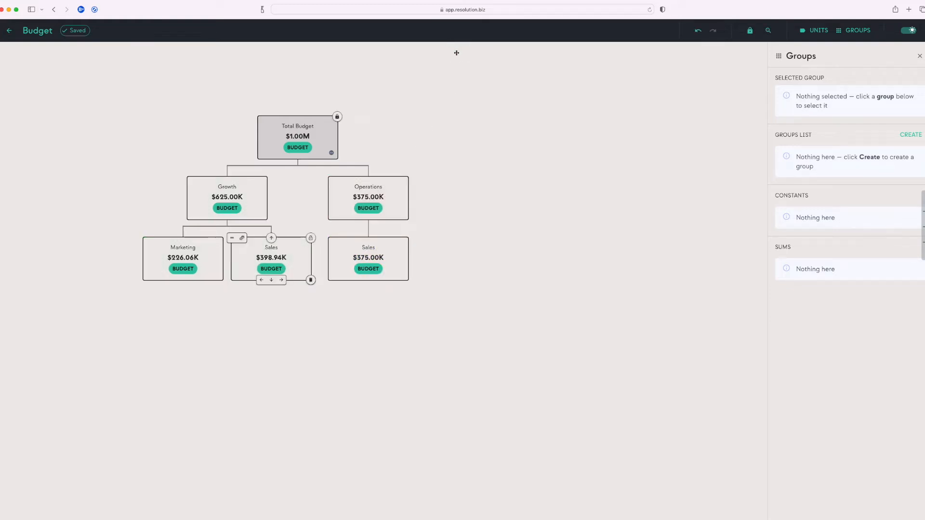
left_click_drag(234, 240, 404, 258)
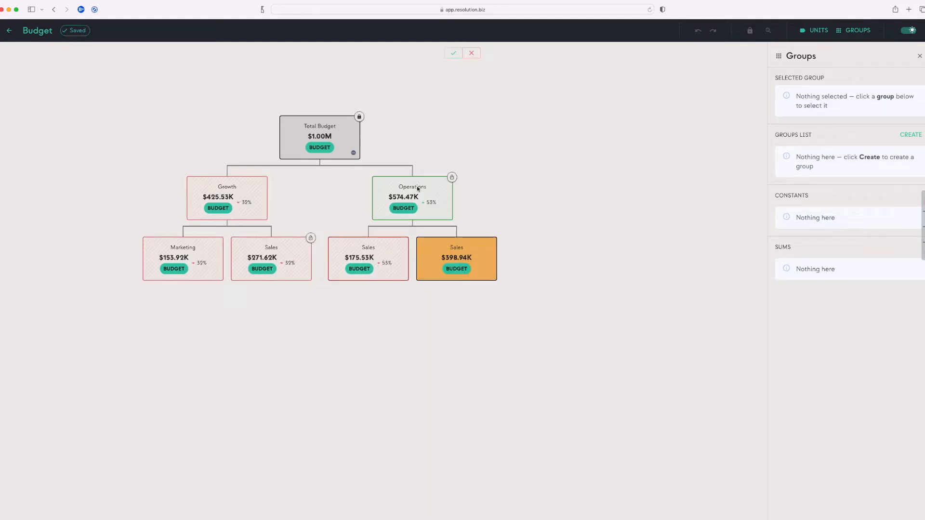
left_click(455, 55)
Rename the first Sales step under Operations as Administrative
double_click(384, 252)
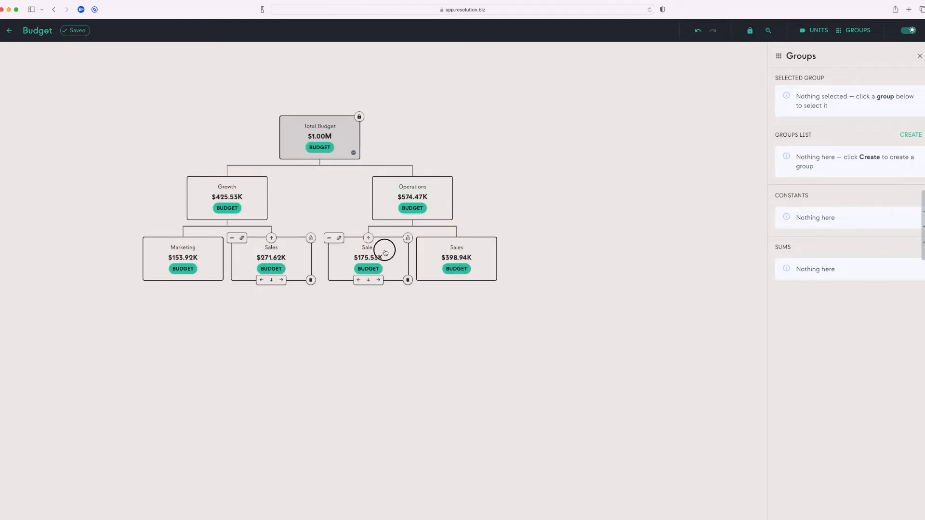
double_click(790, 94)
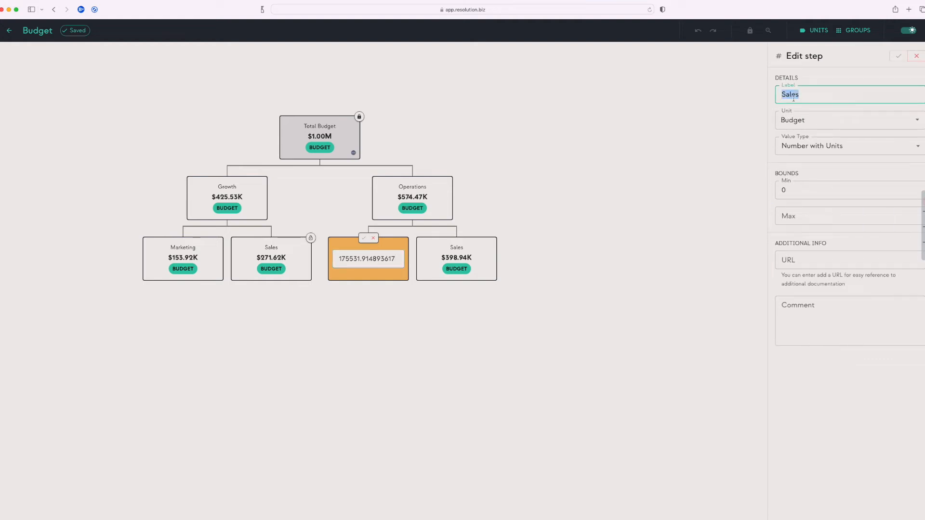
type("Administrative")
left_click(897, 56)
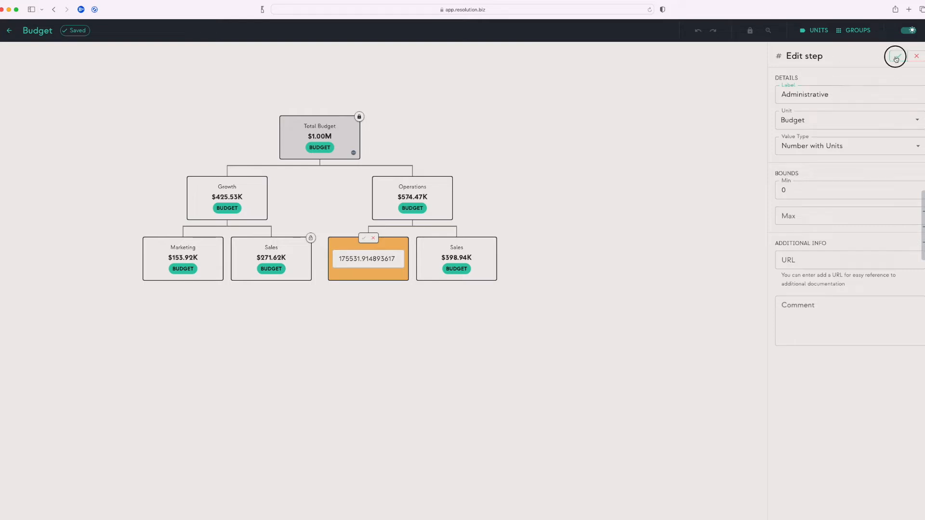
Rename the remaining Sales step under Operations as R&D
double_click(483, 252)
left_click(806, 95)
double_click(807, 94)
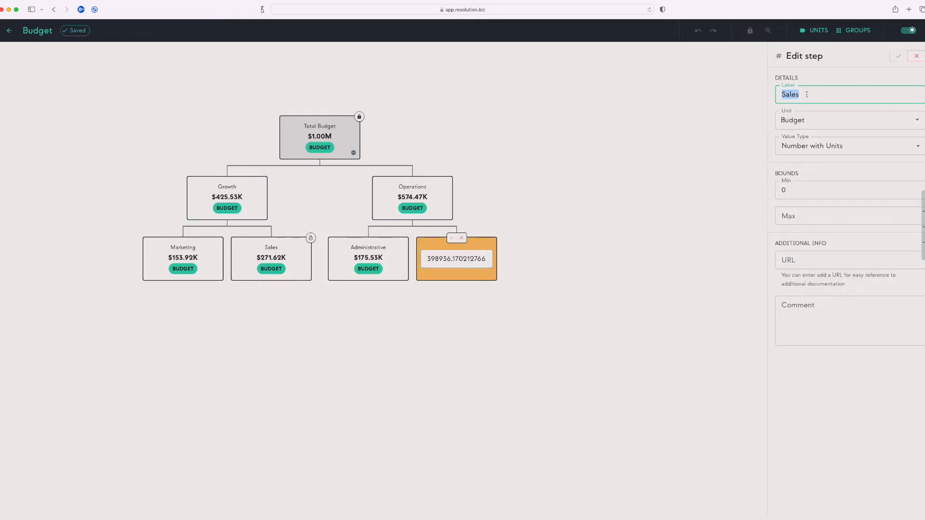
type("R&D")
left_click(898, 56)
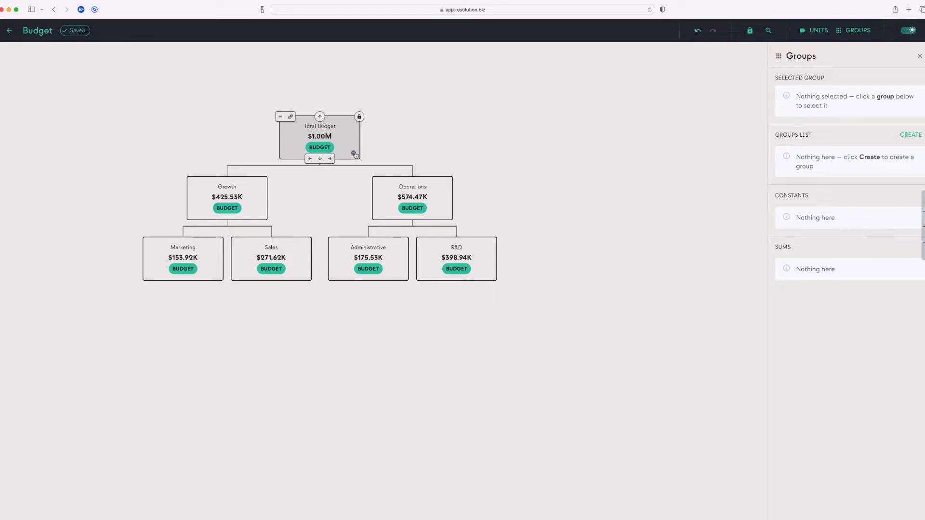
Unlock the Total Budget step so that its value can change
right_click(359, 117)
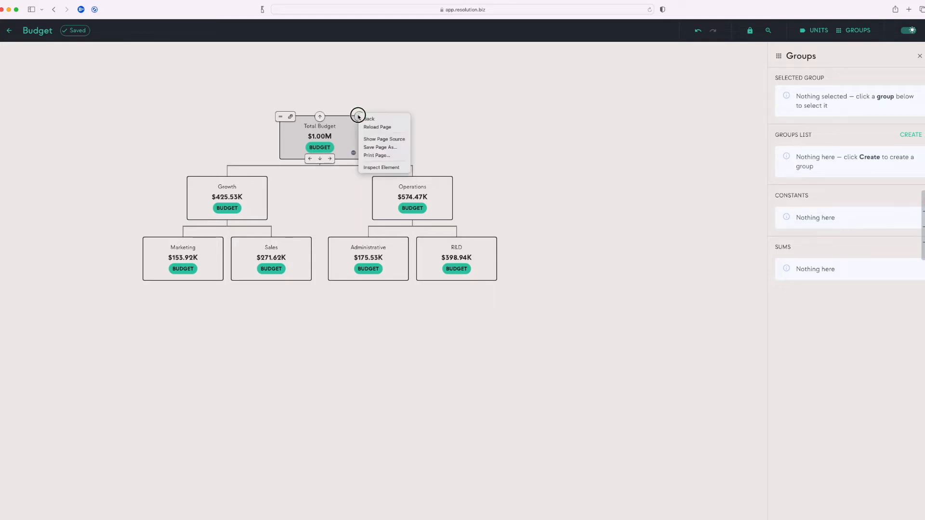
left_click(351, 103)
left_click(358, 118)
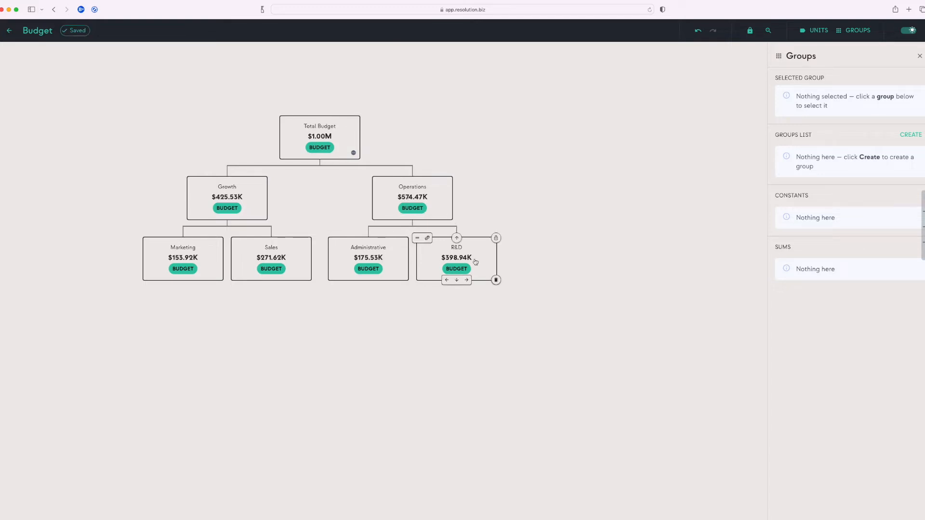
Set the R&D step to 500000 with Growth locked, and leave only R&D locked
double_click(464, 258)
type("500000")
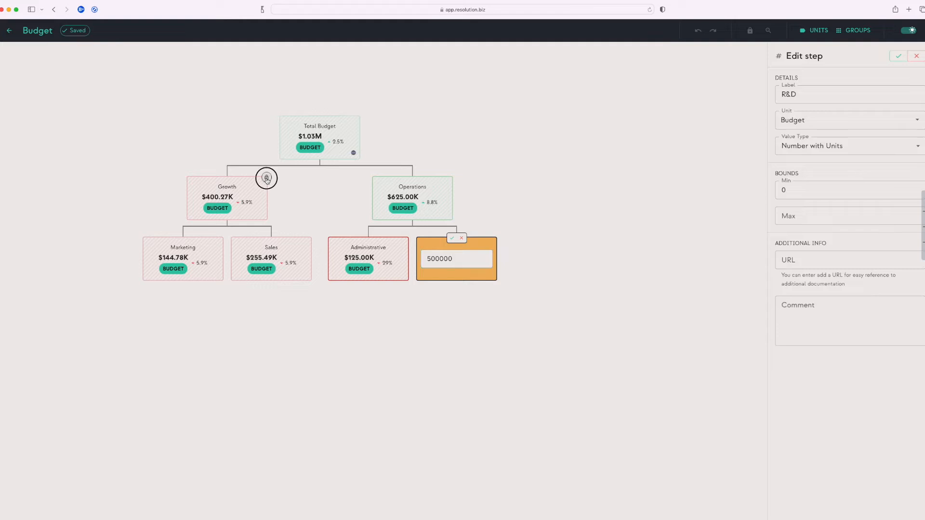
left_click(266, 178)
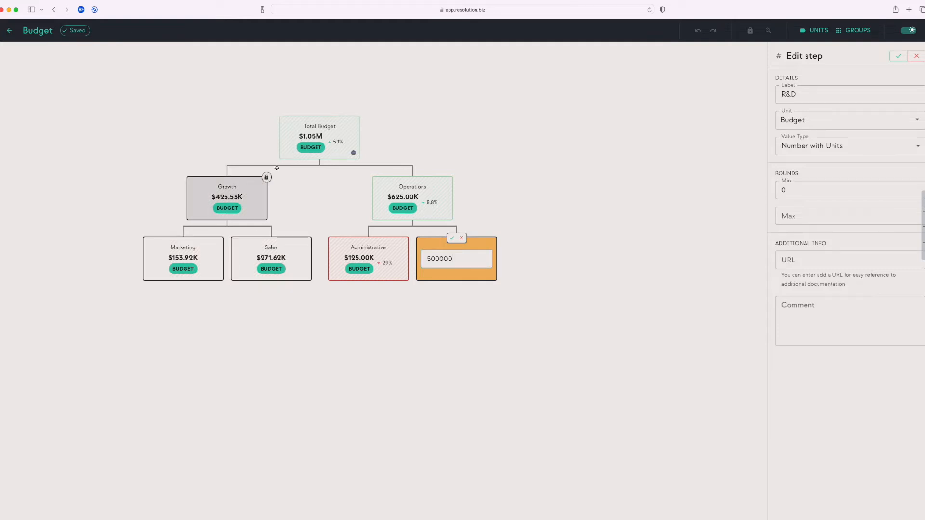
left_click(267, 180)
left_click(267, 180)
left_click(452, 239)
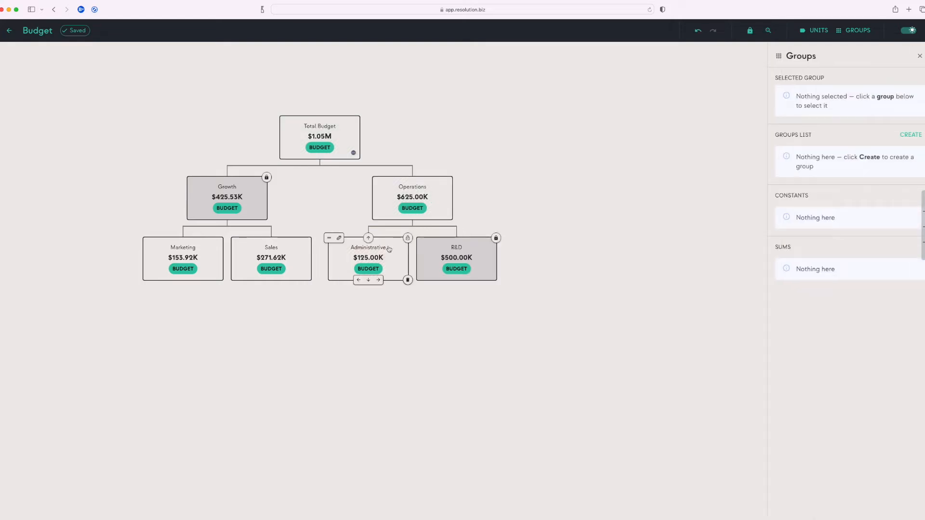
left_click(496, 238)
left_click(496, 238)
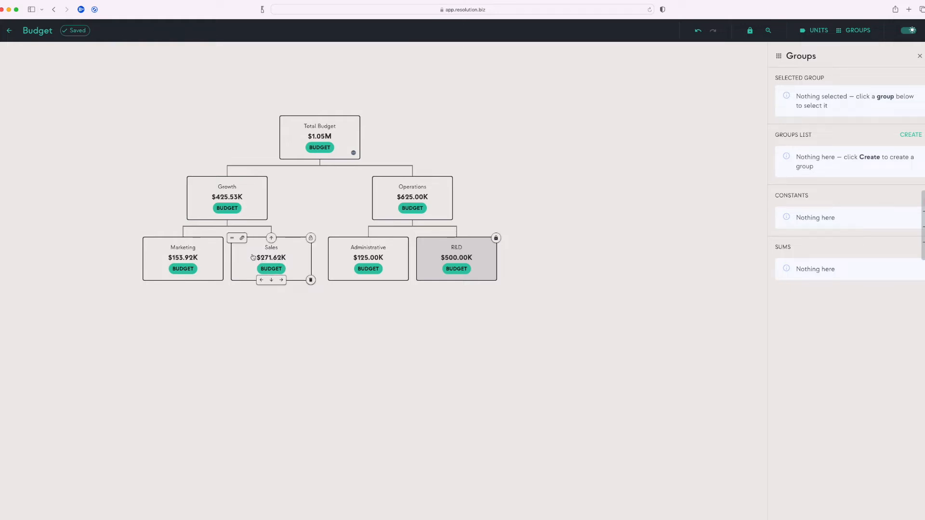
Change the value type of the Sales step under Growth to Percentage, keeping the Budget unit
double_click(289, 249)
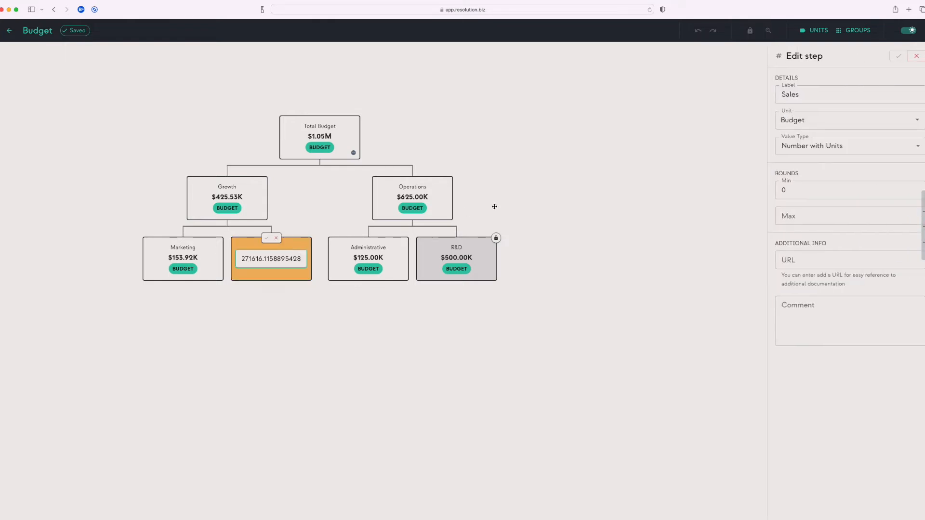
left_click(824, 120)
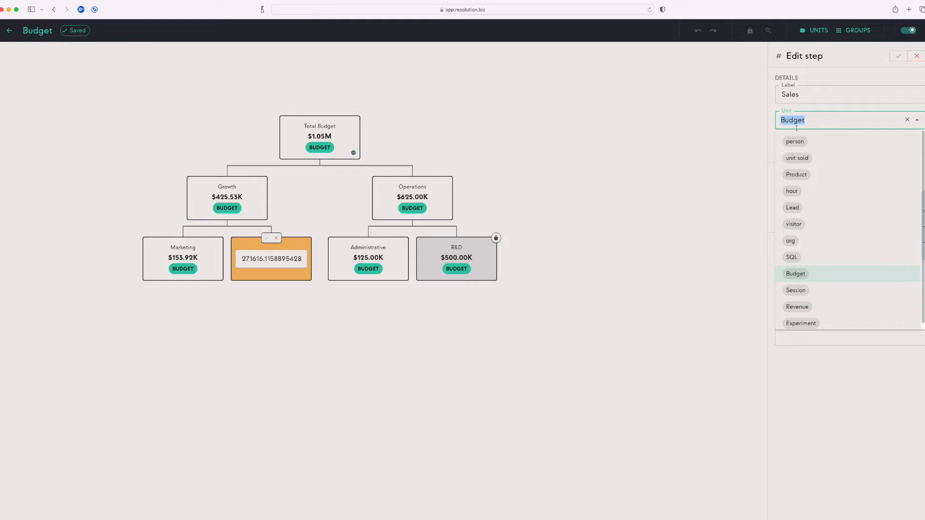
left_click(917, 120)
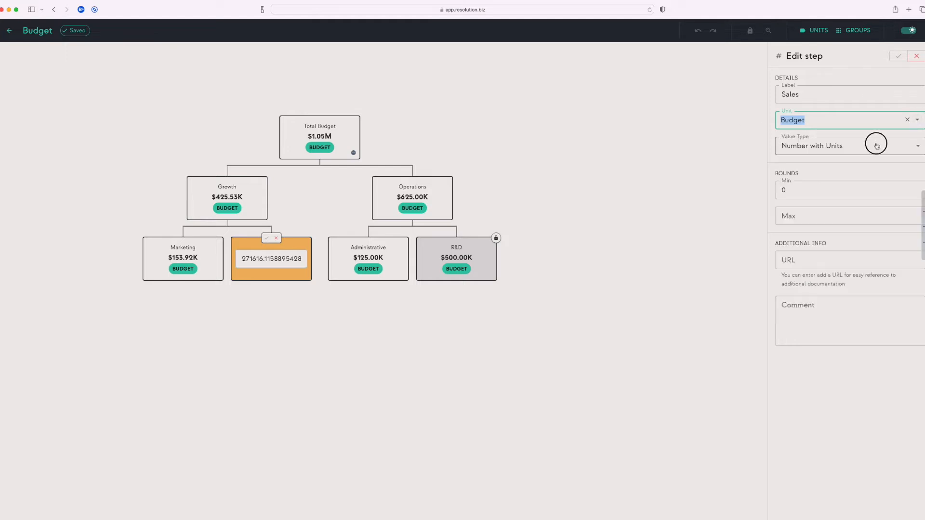
left_click(877, 145)
left_click(818, 183)
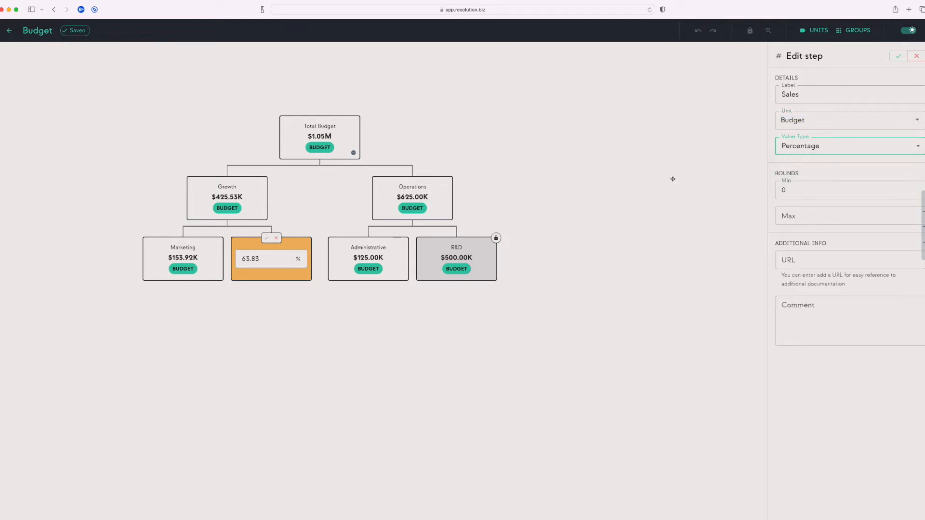
left_click(268, 238)
Change the value type of the Marketing step under Growth to Percentage, keeping the Budget unit
left_click(219, 266)
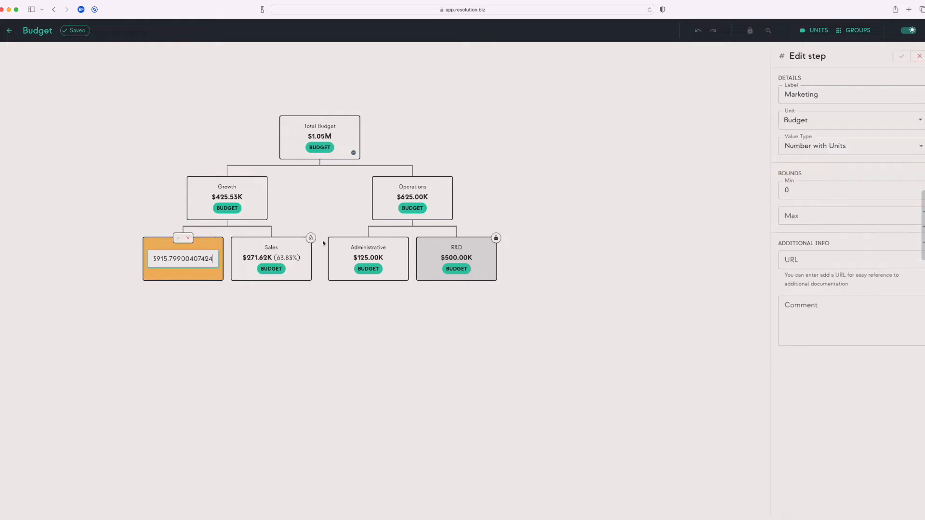
left_click(831, 149)
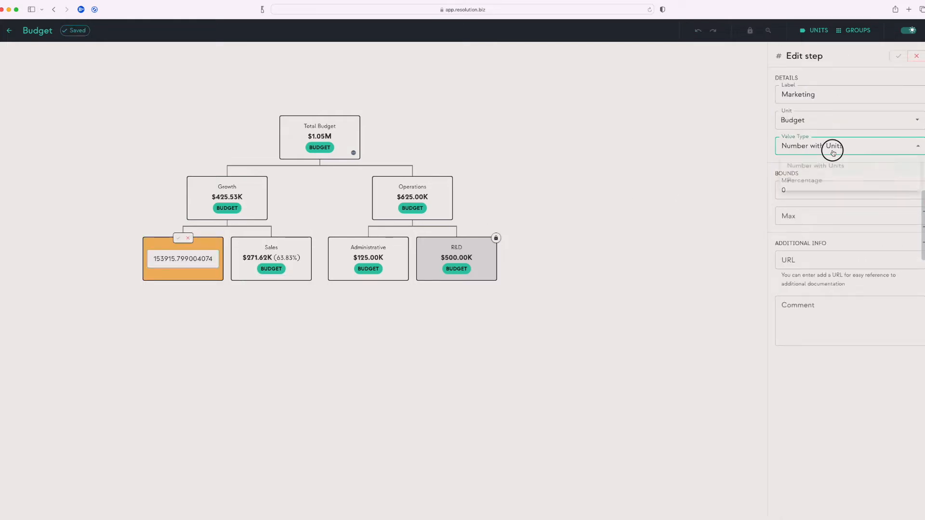
left_click(814, 184)
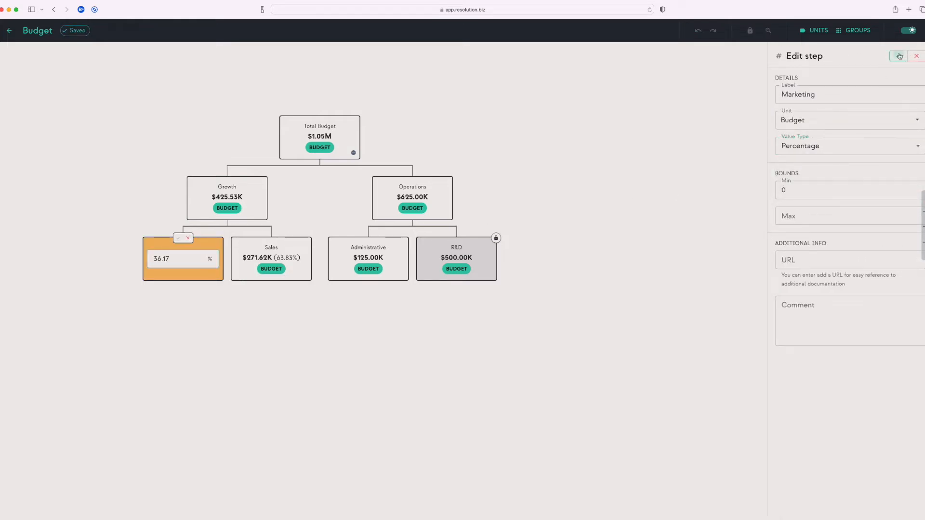
left_click(898, 56)
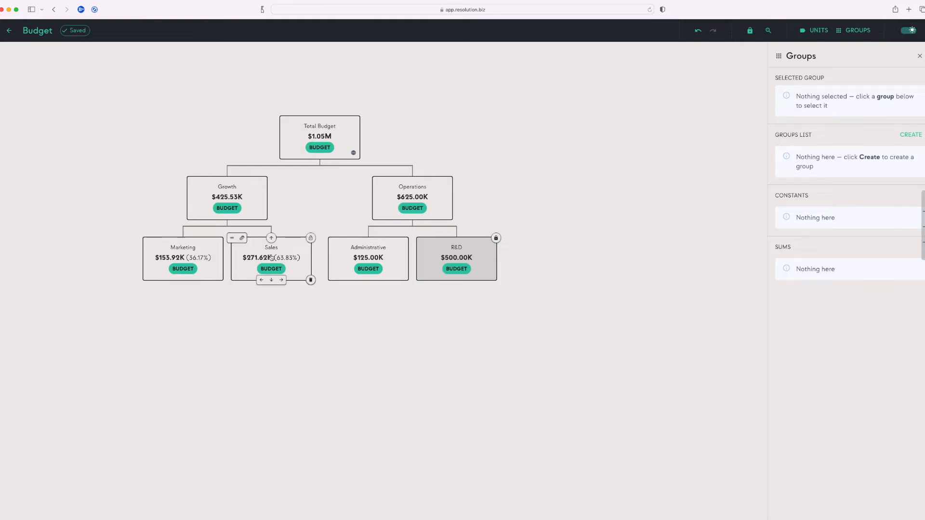
Set the Sales step's share of Growth to 40% and leave the Sales step unlocked
left_click(293, 258)
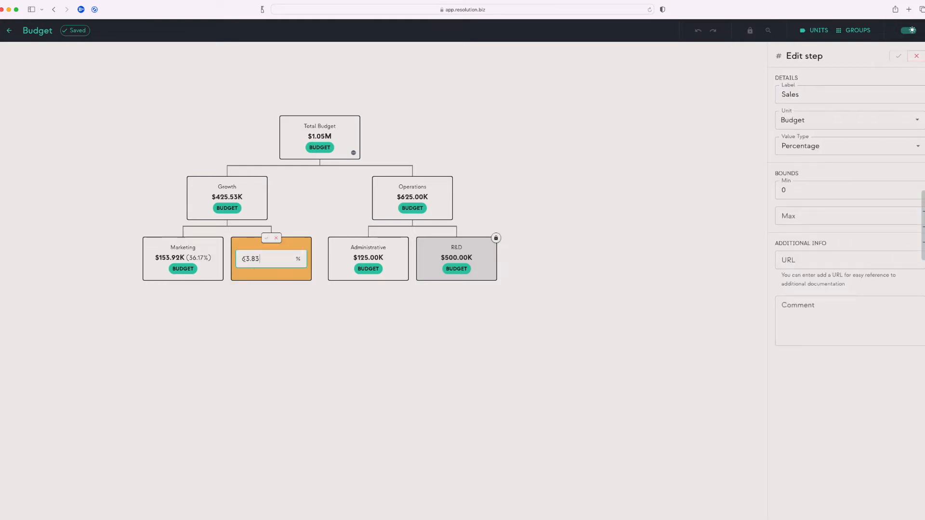
double_click(270, 259)
type("40")
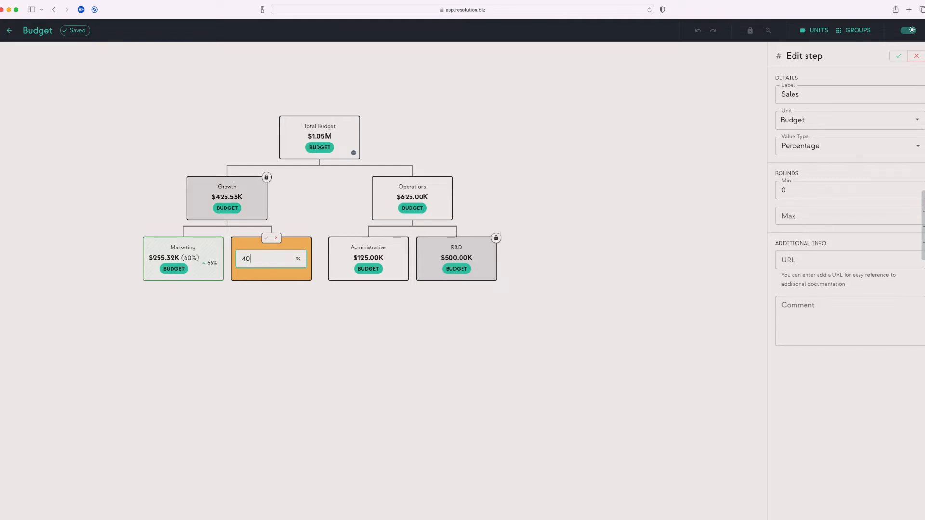
left_click(266, 239)
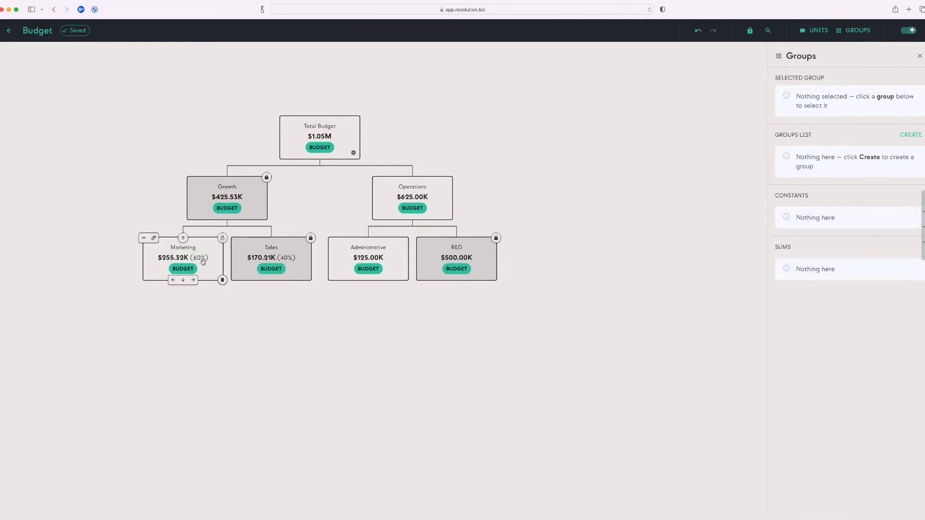
left_click(311, 239)
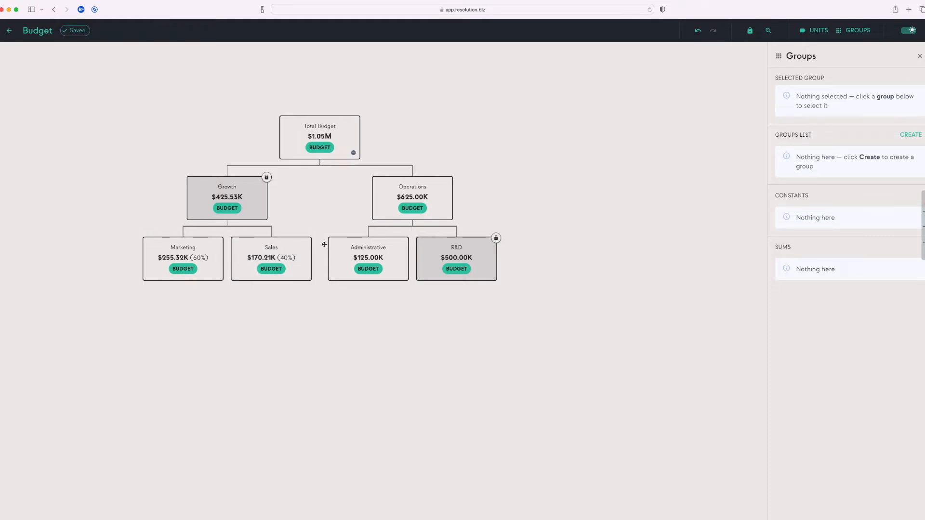
Lock both the Sales and Marketing steps under Growth for a moment and unlock them again
left_click(311, 238)
left_click(223, 238)
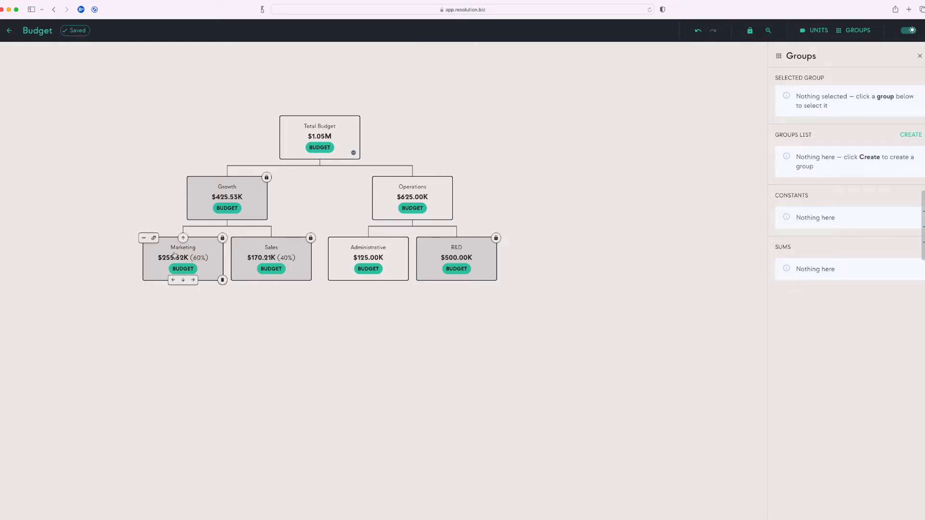
left_click(222, 238)
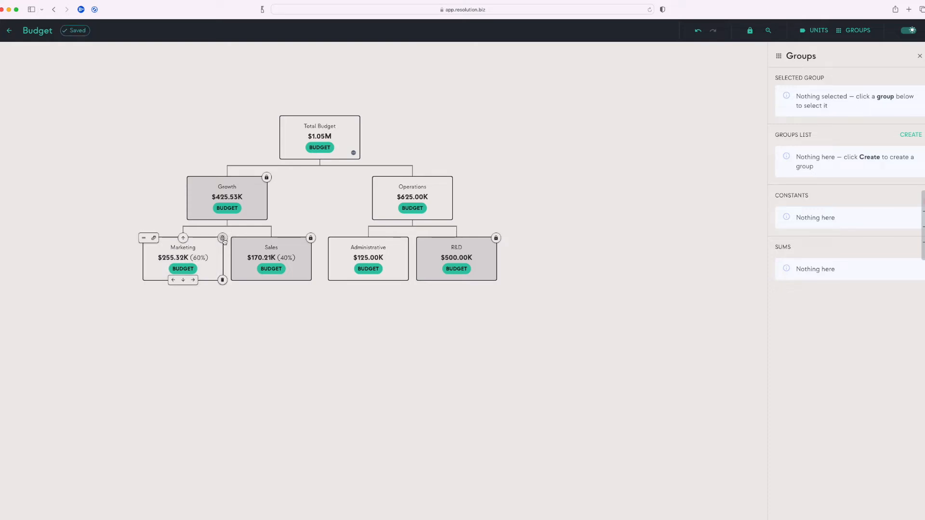
left_click(311, 238)
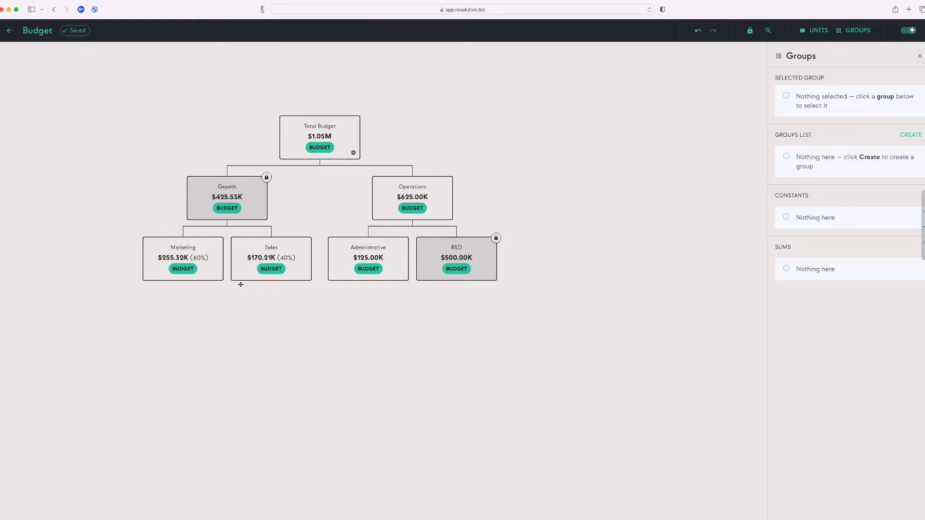
Unlock the Growth and R&D steps so that both values can change
left_click(267, 177)
left_click(496, 238)
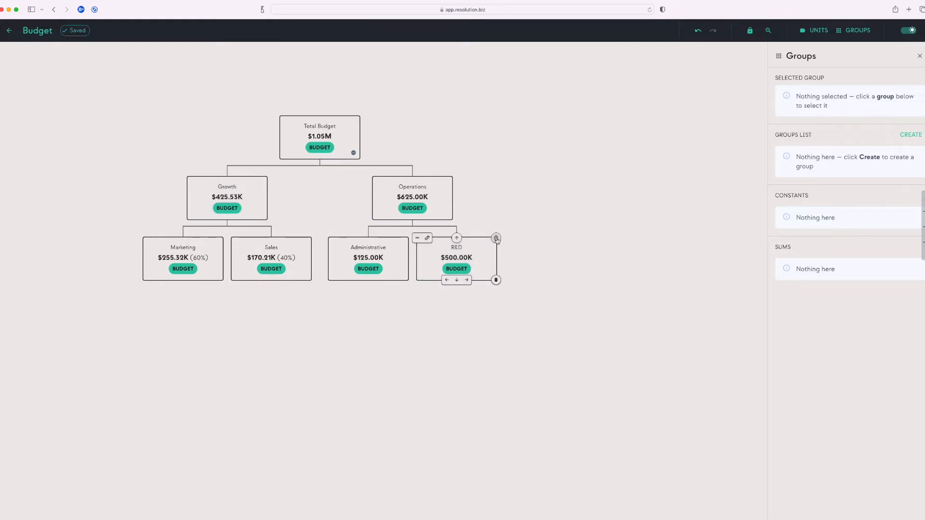
Reorder the Growth branch after Operations and add a copy of the Operations branch under Total Budget, placed after Growth
mouse_move(420, 199)
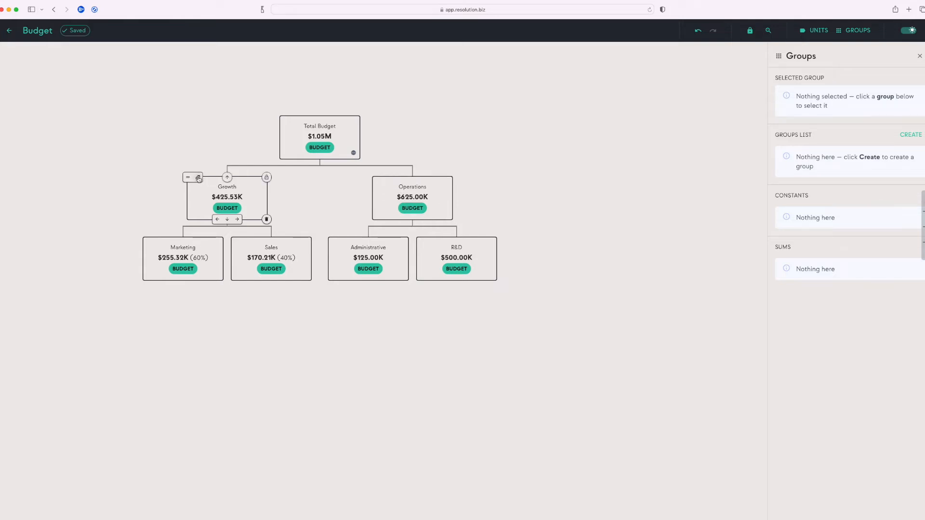
left_click_drag(198, 178, 449, 196)
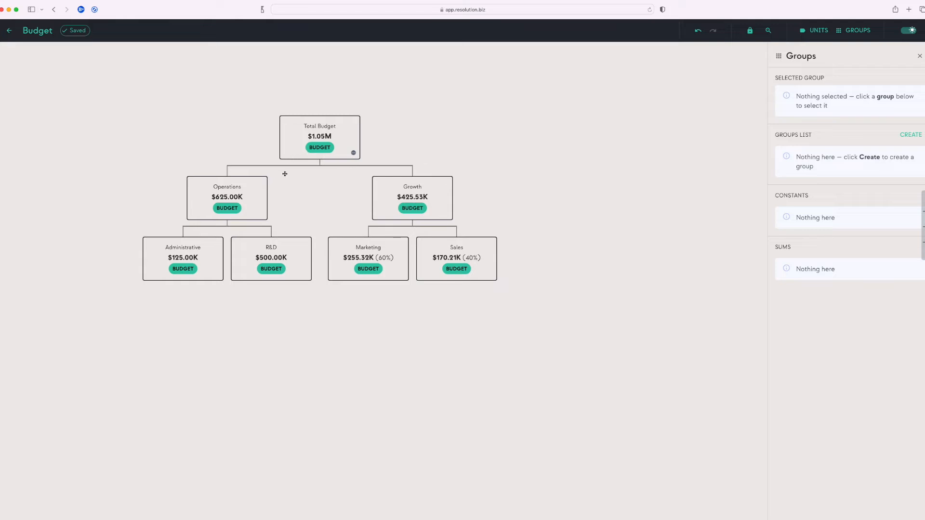
mouse_move(207, 182)
left_click_drag(198, 181, 451, 200)
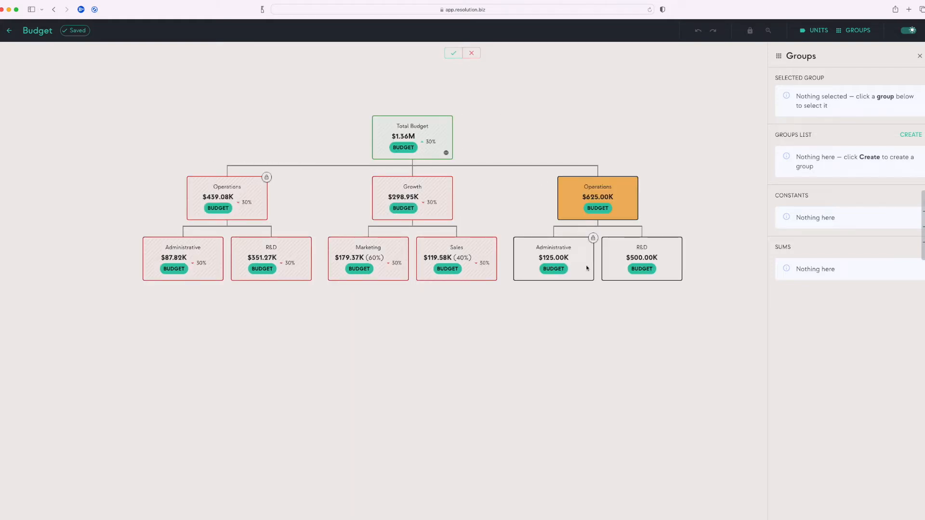
left_click(452, 53)
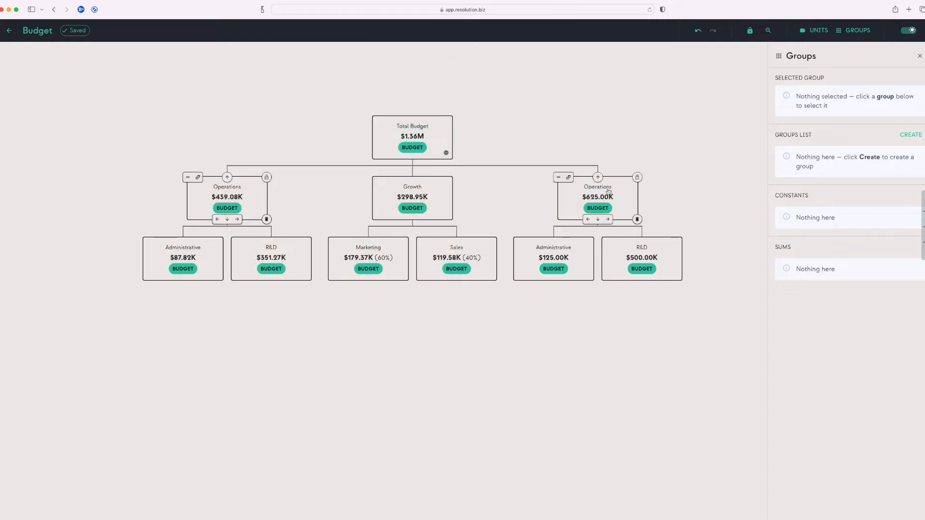
Rename the copied Operations step after Growth as Legal
left_click(606, 191)
double_click(837, 96)
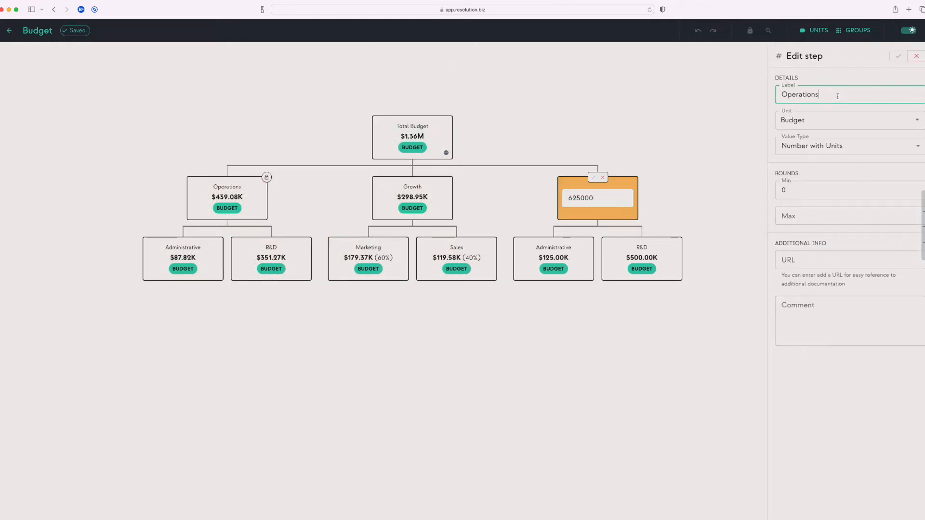
type("Legal")
left_click(902, 57)
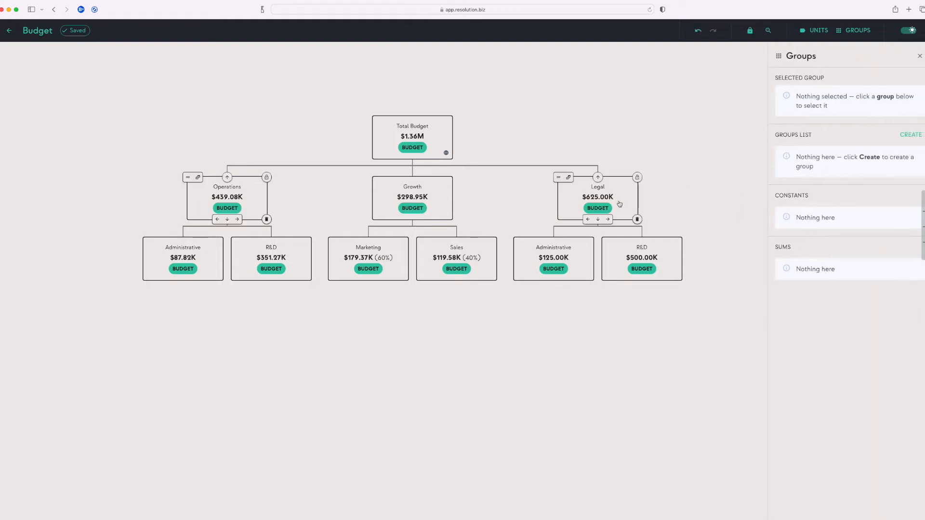
Rename the Administrative step under Legal as Suing People
left_click(573, 251)
double_click(843, 95)
type("Su")
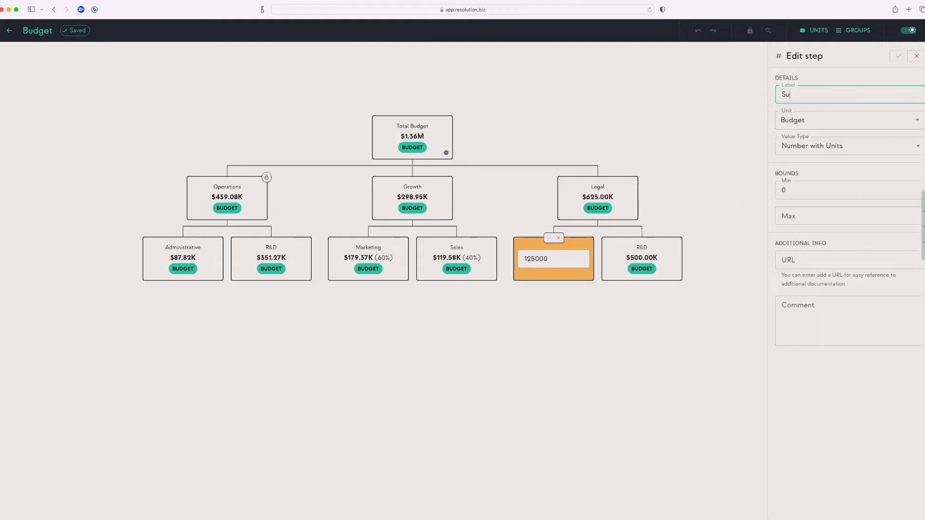
type("ing People")
left_click(893, 57)
Rename the R&D step under Legal as Getting Sued
left_click(643, 256)
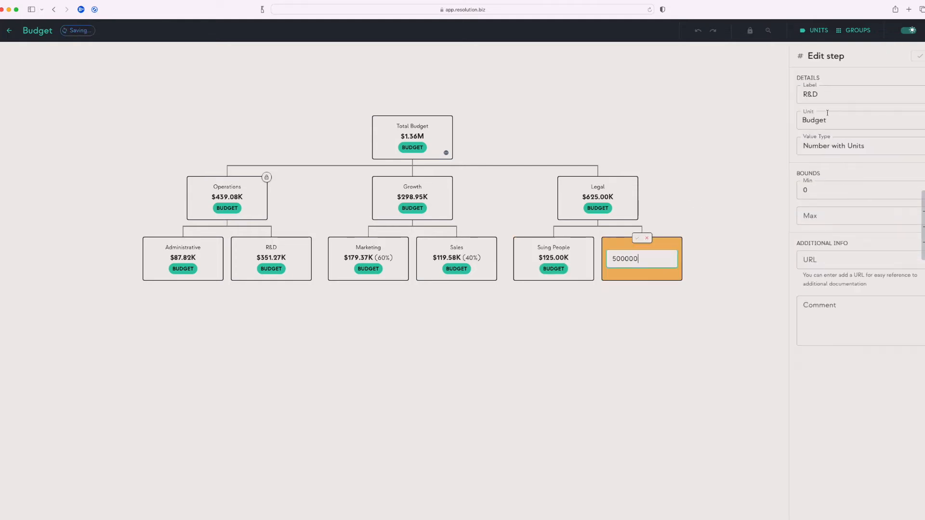
double_click(847, 95)
left_click(848, 95)
type("Getting Sued")
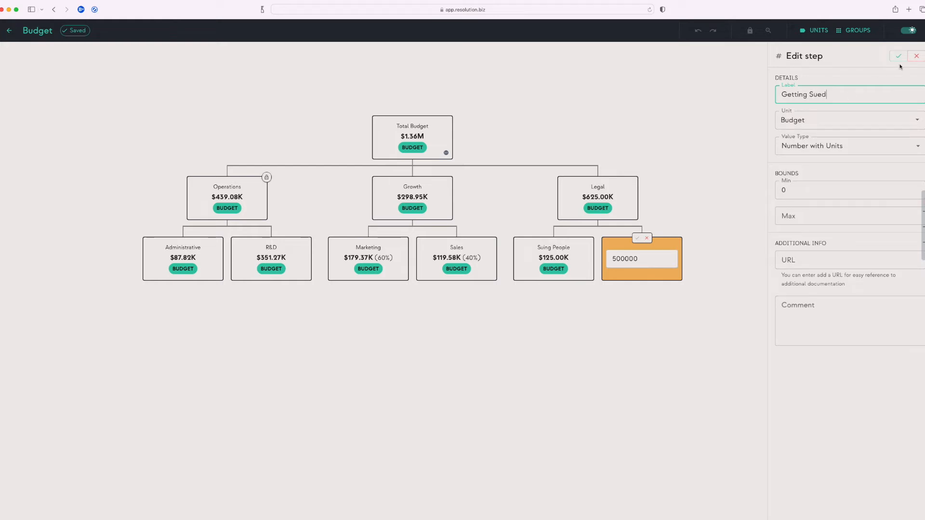
left_click(899, 56)
Change the value type of the Legal step to Percentage, keeping the Budget unit
left_click(617, 198)
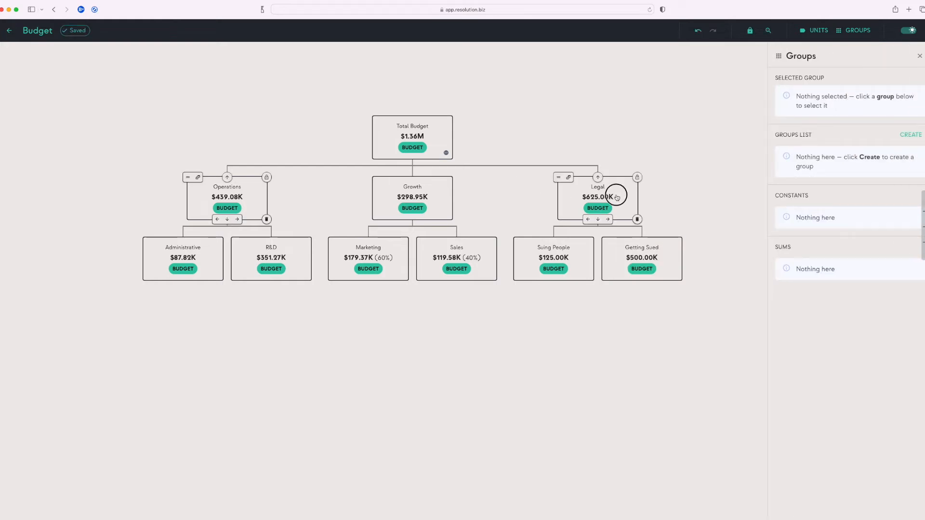
left_click(846, 145)
left_click(827, 182)
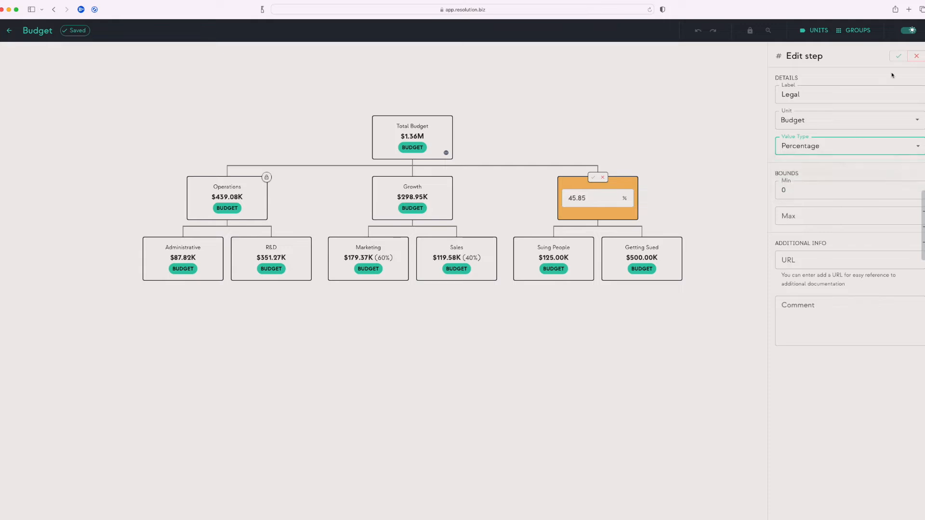
left_click(900, 56)
Set the Legal step's share of the Total Budget to 25%
left_click(607, 198)
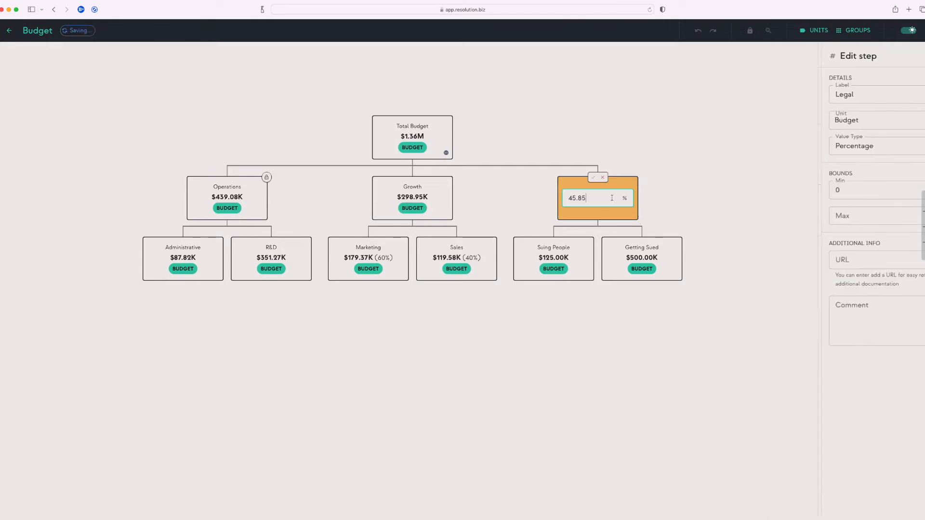
double_click(607, 198)
type("25")
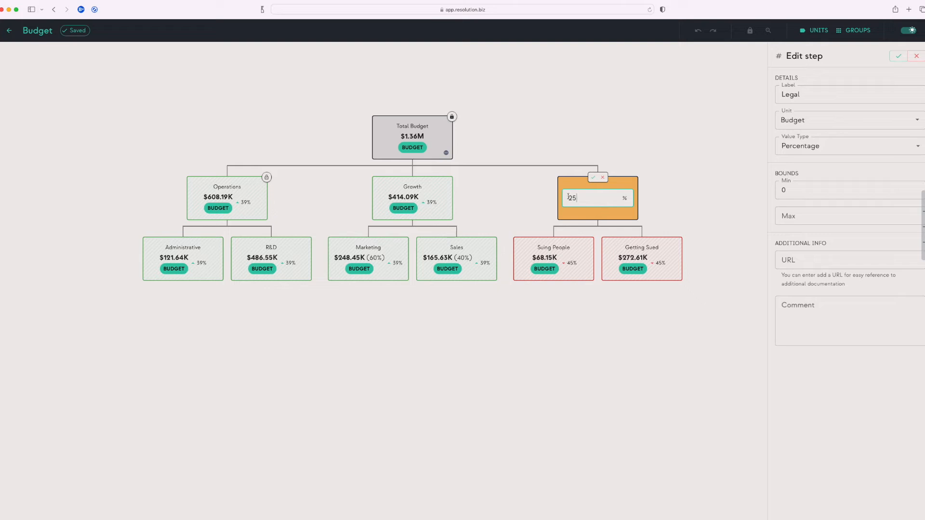
left_click(593, 179)
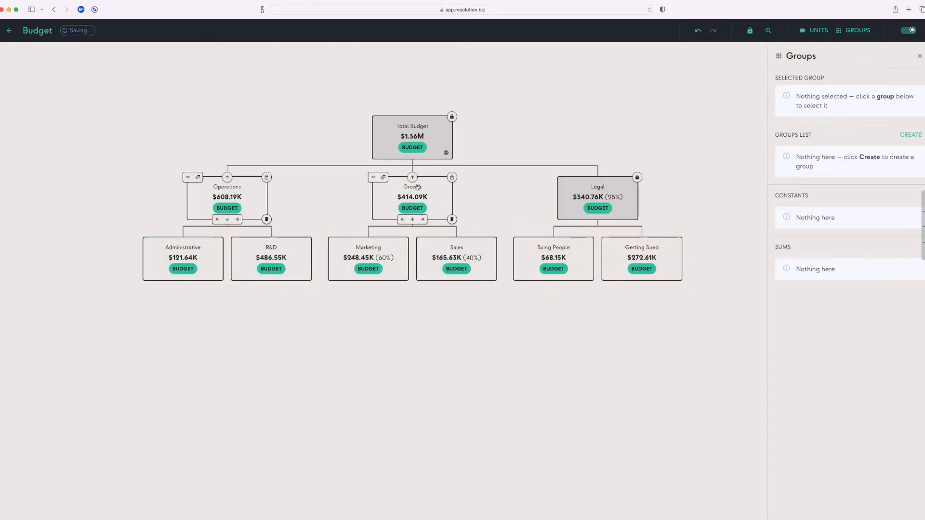
Raise the Total Budget to 2363031.914893617 by changing only its leading digit to 2
left_click(405, 136)
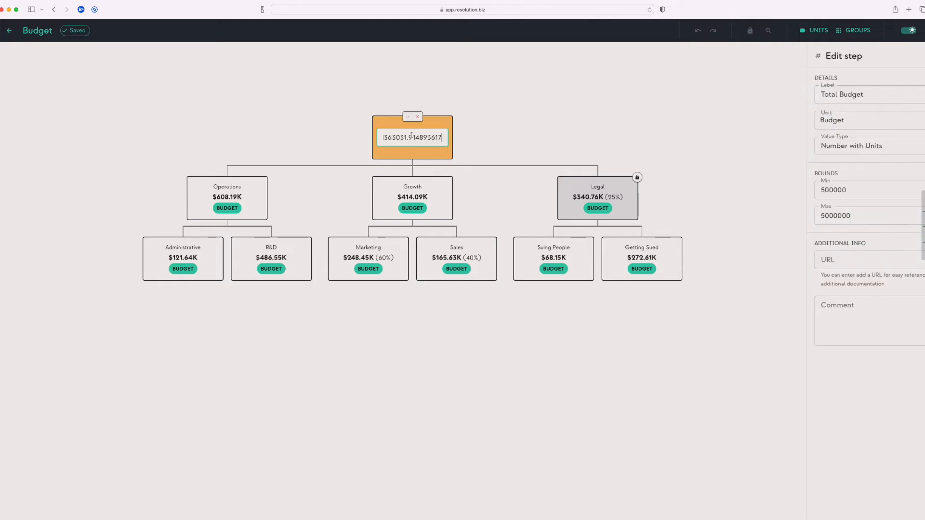
double_click(404, 137)
key("Left")
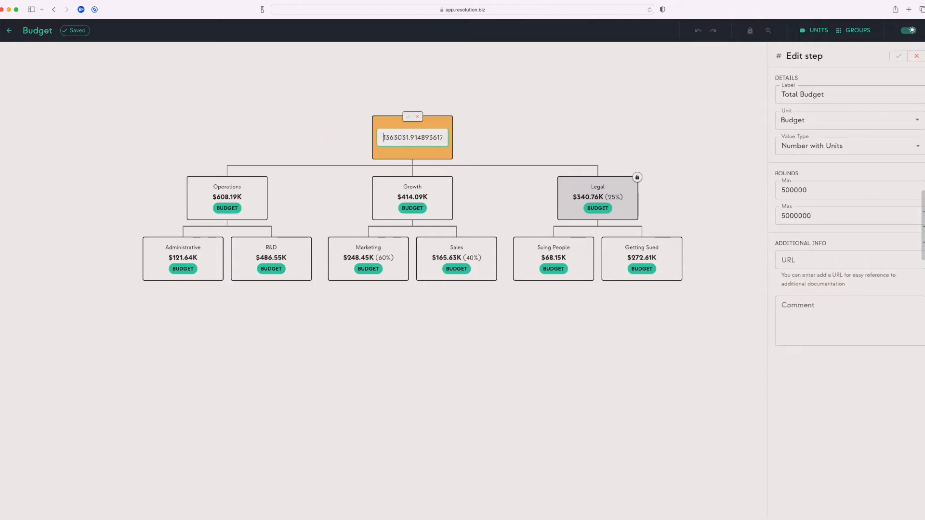
key("BackSpace")
type("2")
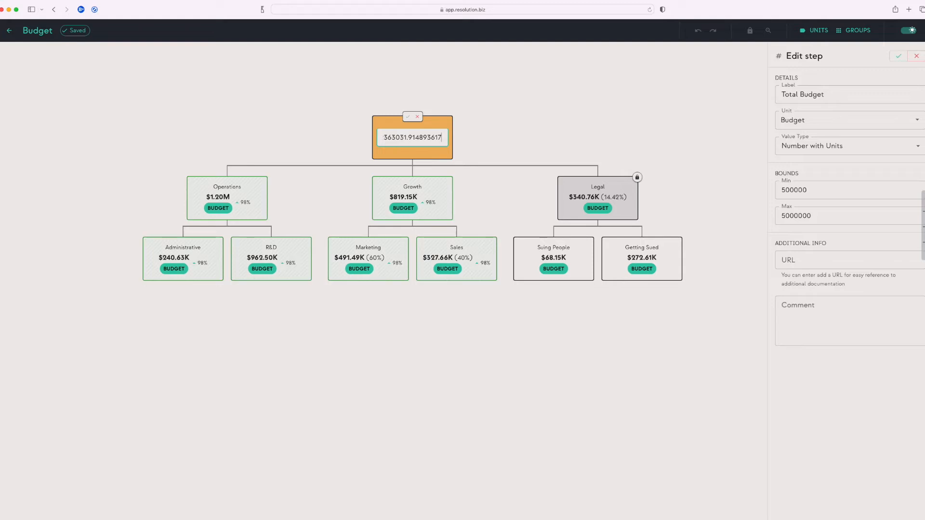
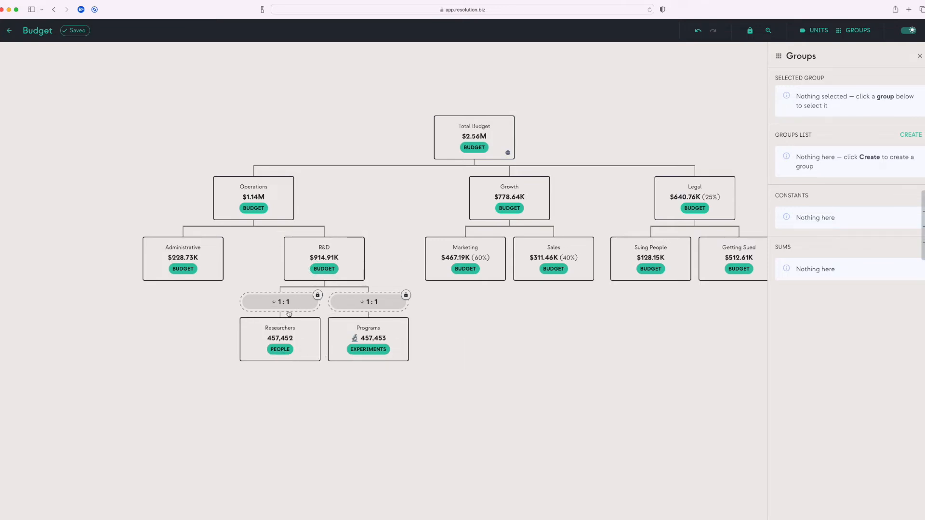
Change the unit of the Programs step under R&D to Budget
left_click(396, 336)
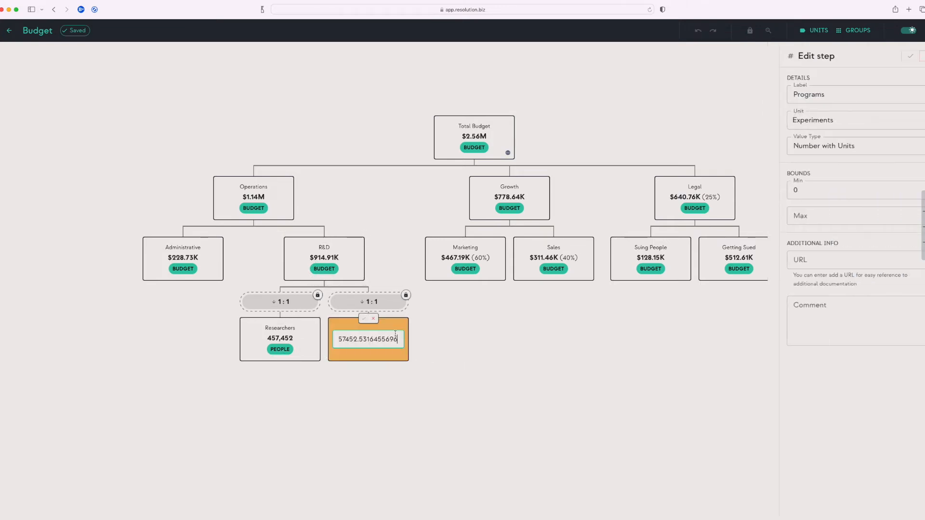
left_click(813, 121)
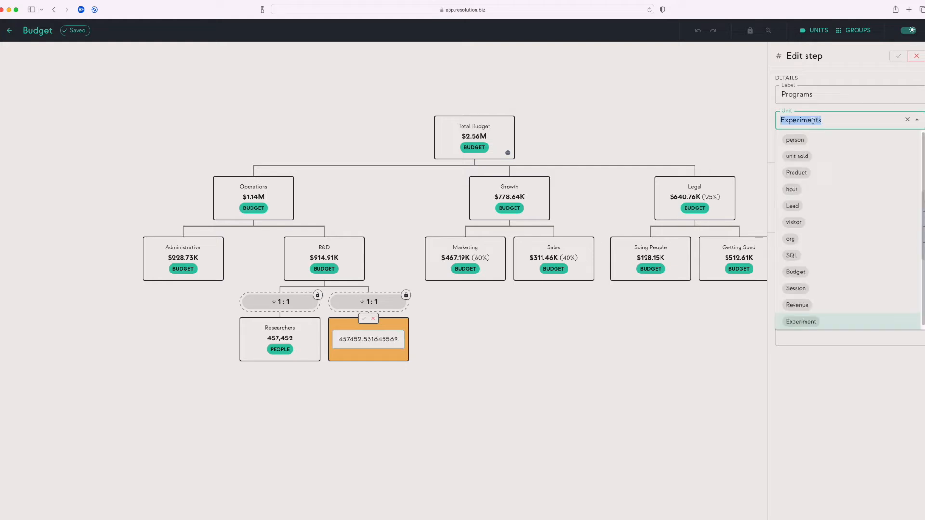
left_click(800, 271)
left_click(897, 57)
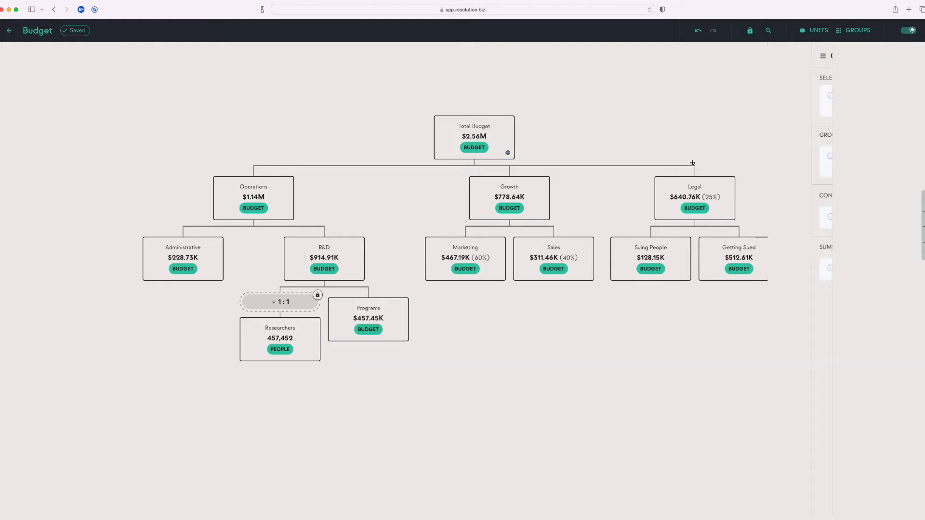
Change the unit of the Researchers step under R&D to Budget
left_click(316, 337)
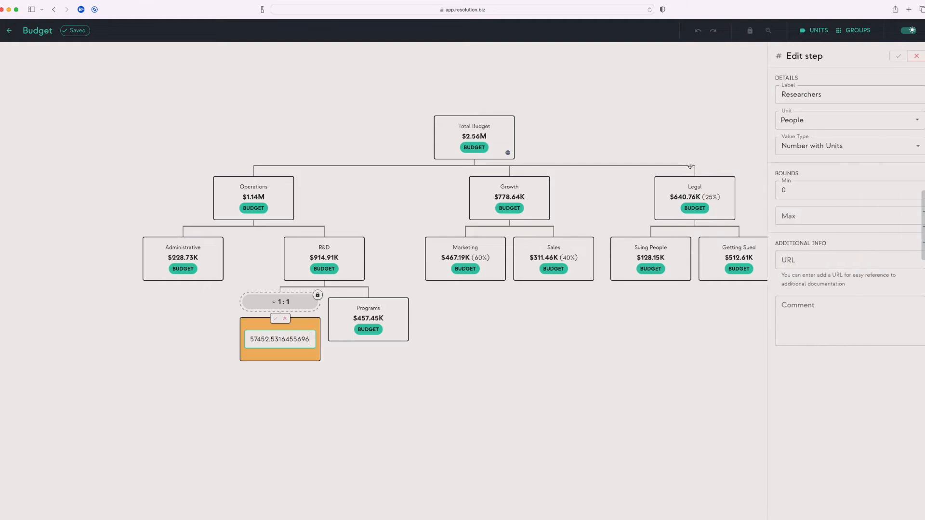
left_click(810, 119)
left_click(802, 277)
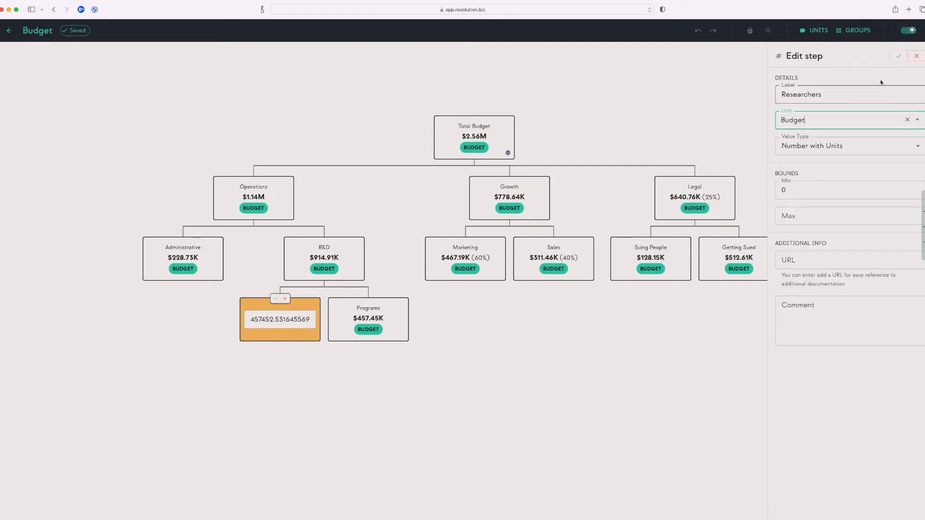
left_click(899, 56)
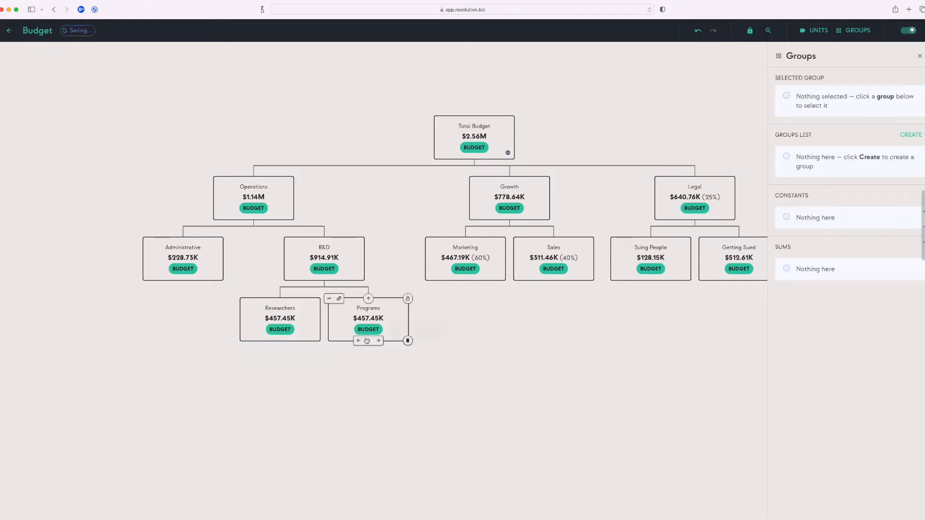
Add a child step below Programs labelled "Programs Run" with the Experiments unit
left_click(368, 341)
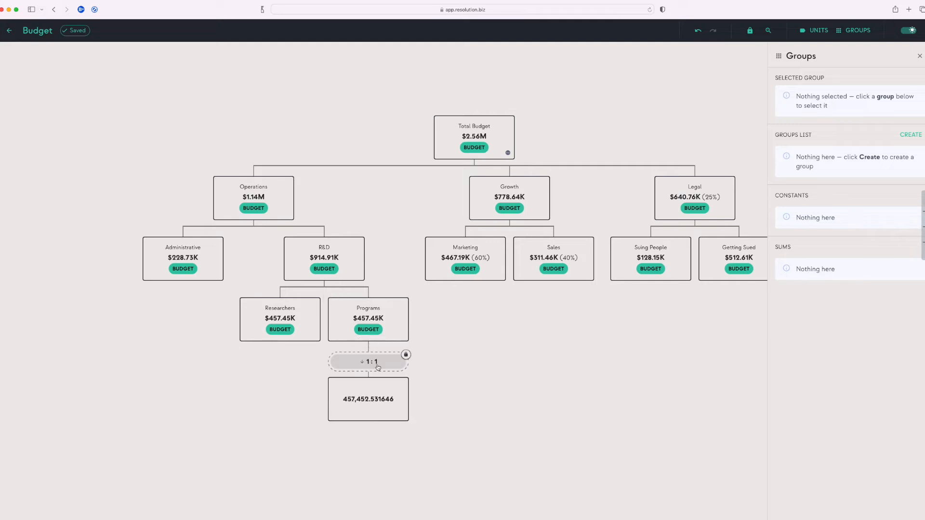
left_click(378, 395)
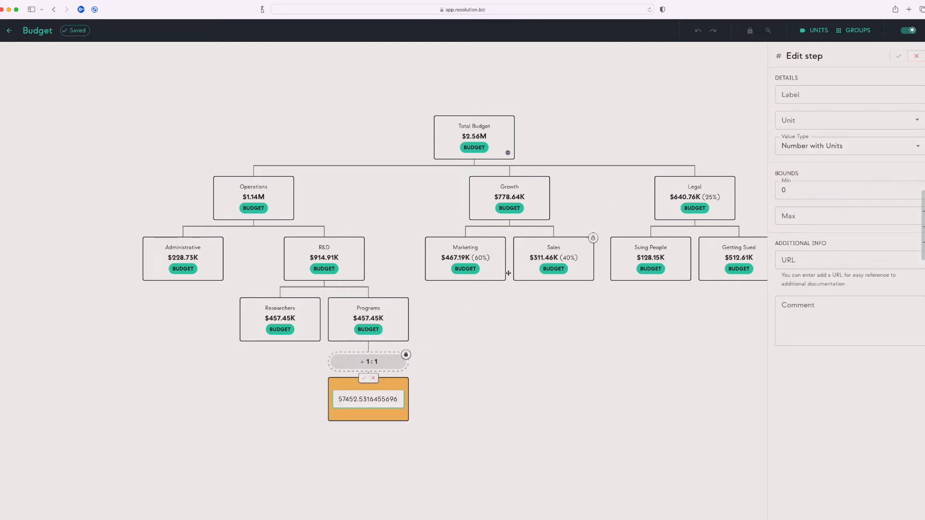
left_click(792, 96)
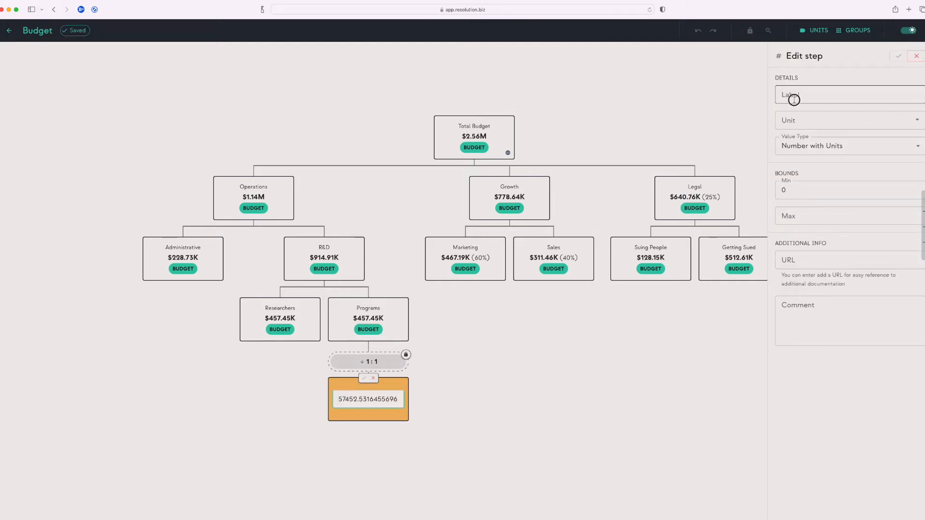
type("Programs Run")
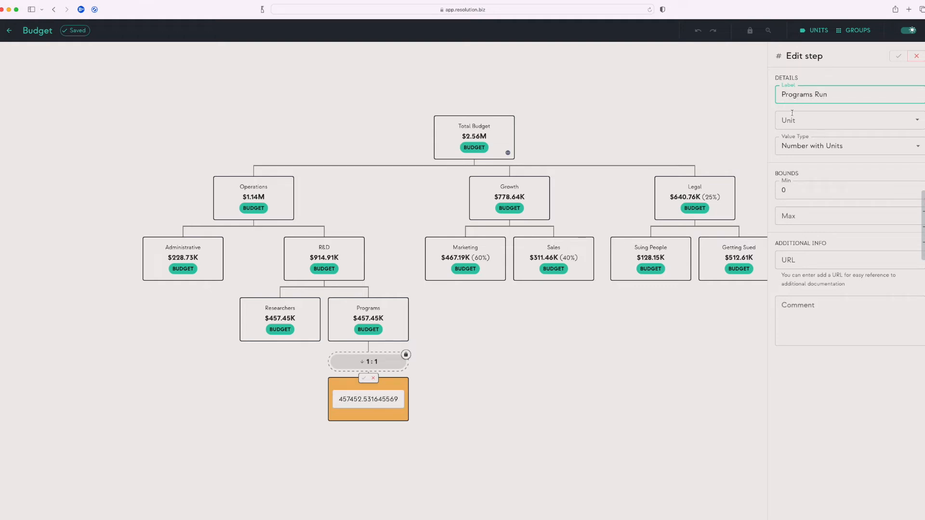
left_click(792, 117)
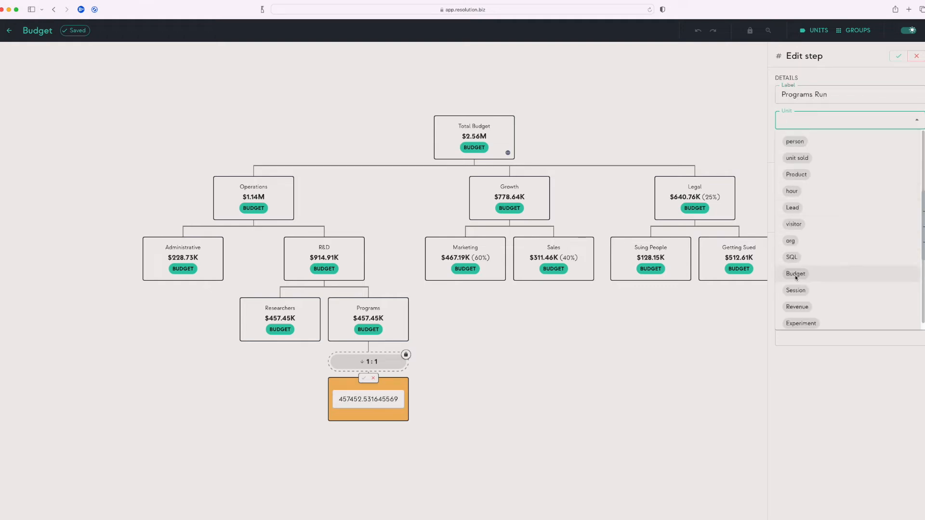
left_click(799, 322)
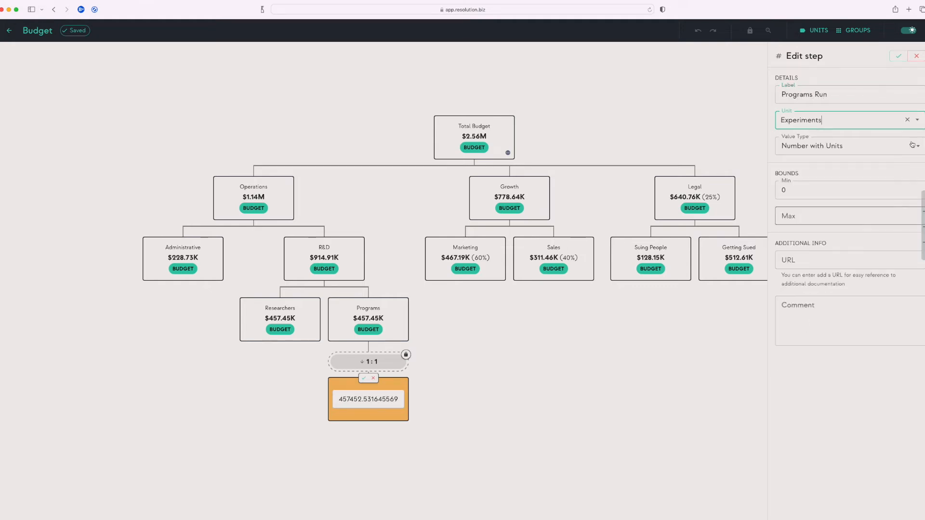
left_click(899, 56)
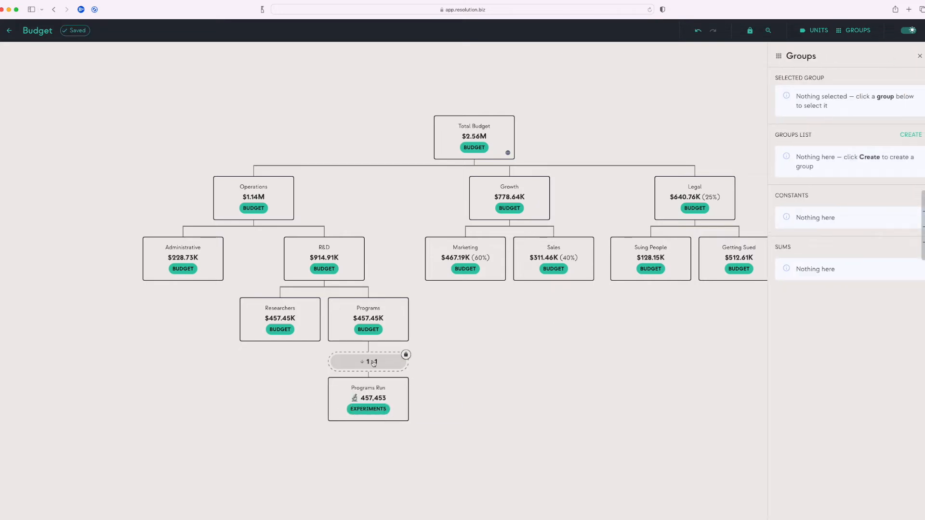
Add a child step below Researchers labelled "Research Team" with the People unit
mouse_move(287, 333)
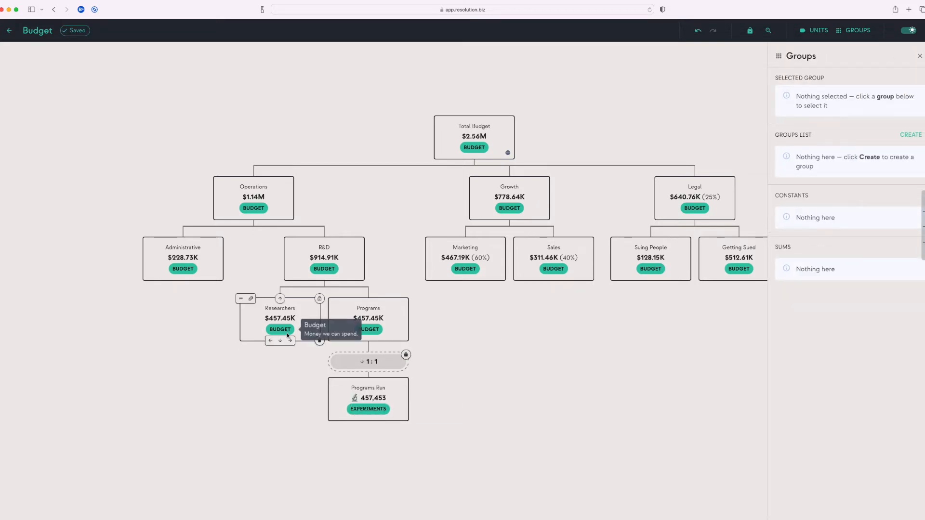
left_click(280, 342)
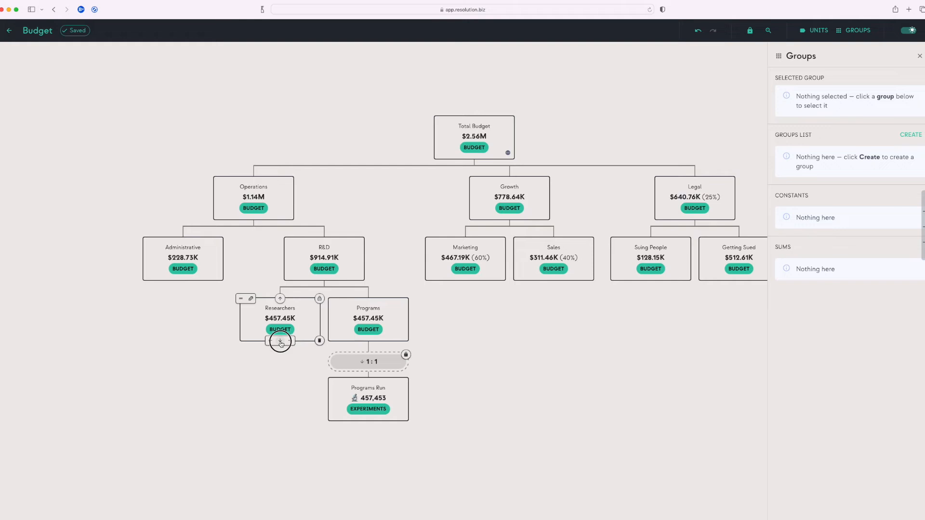
left_click(848, 94)
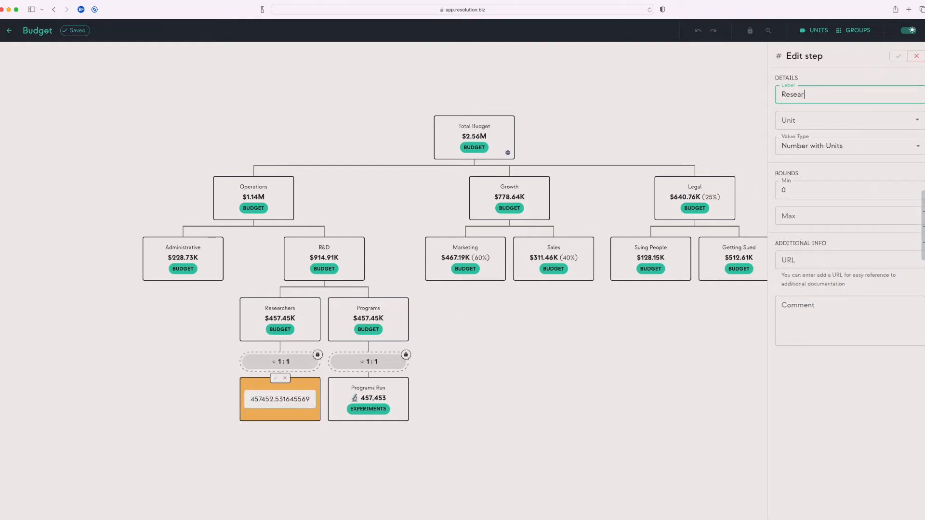
type("Research Team")
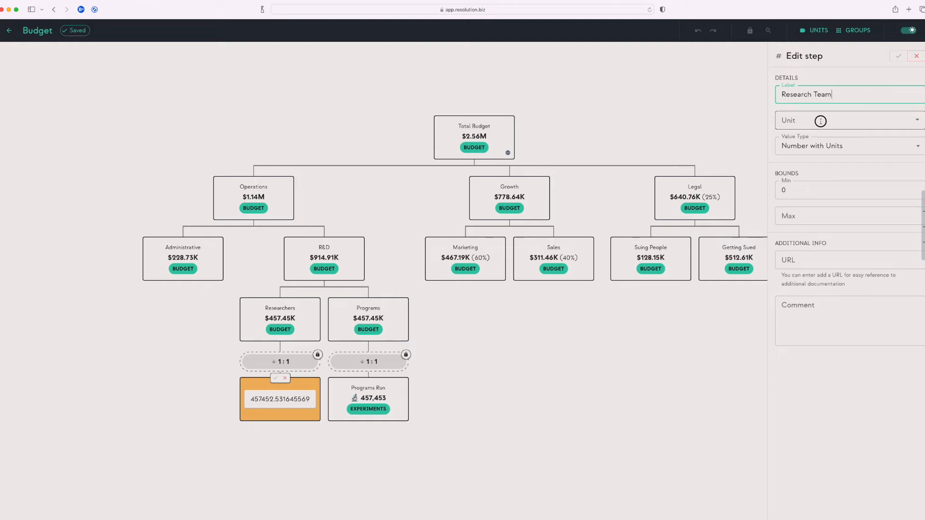
left_click(789, 120)
left_click(797, 137)
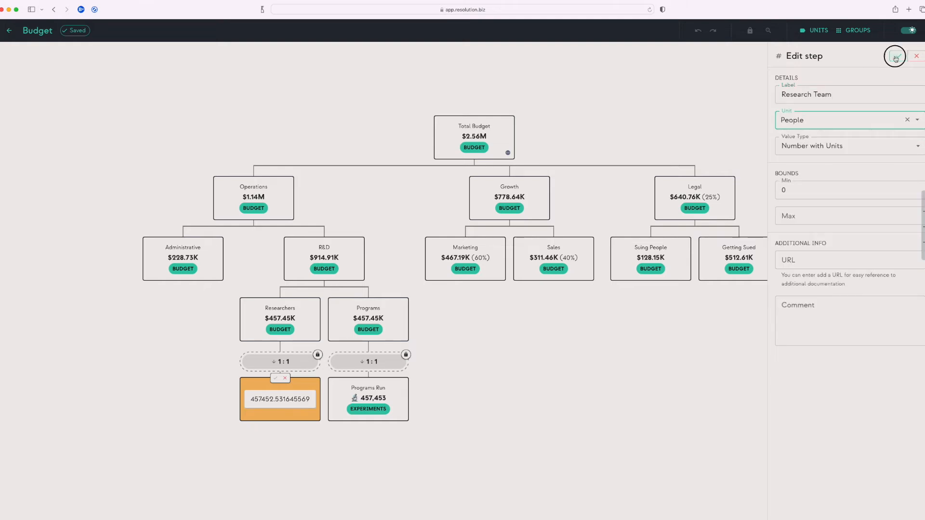
left_click(898, 56)
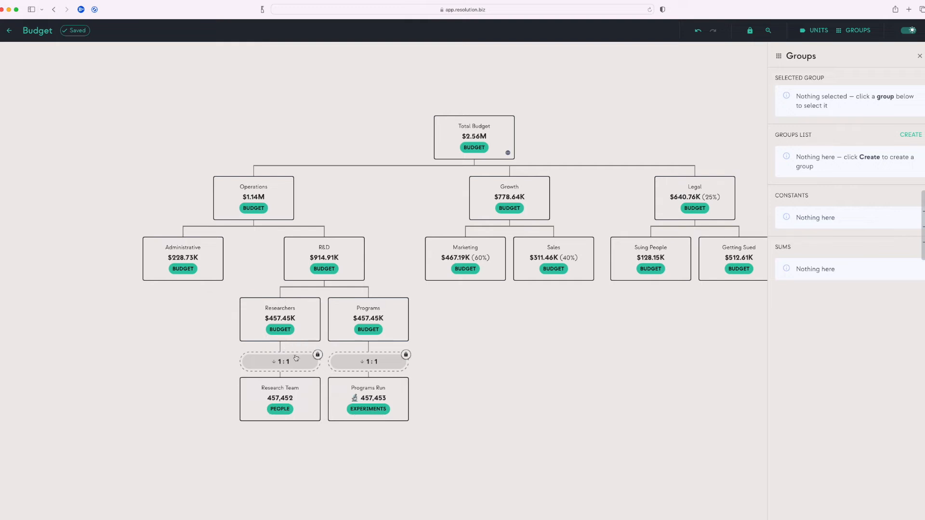
Set the conversion between Programs and Programs Run to 10000 : 1, locking the Programs step's value
mouse_move(373, 337)
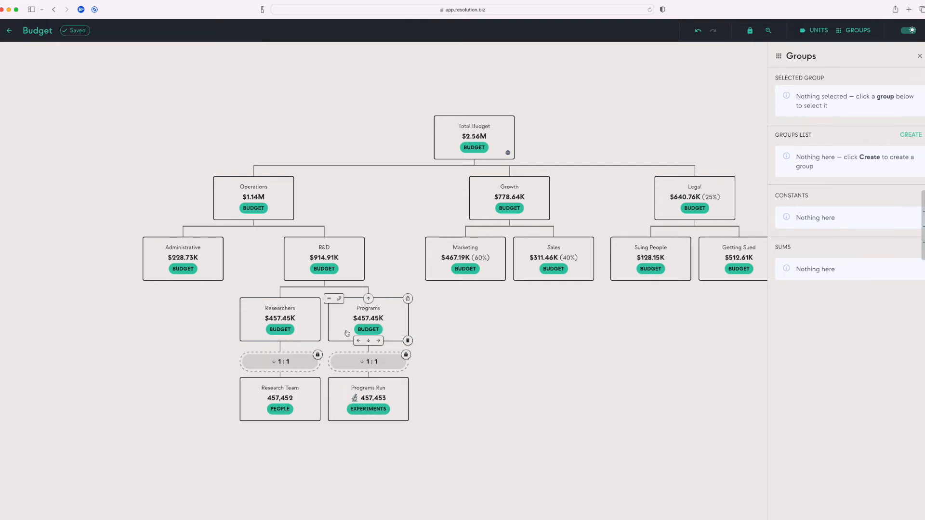
left_click(392, 366)
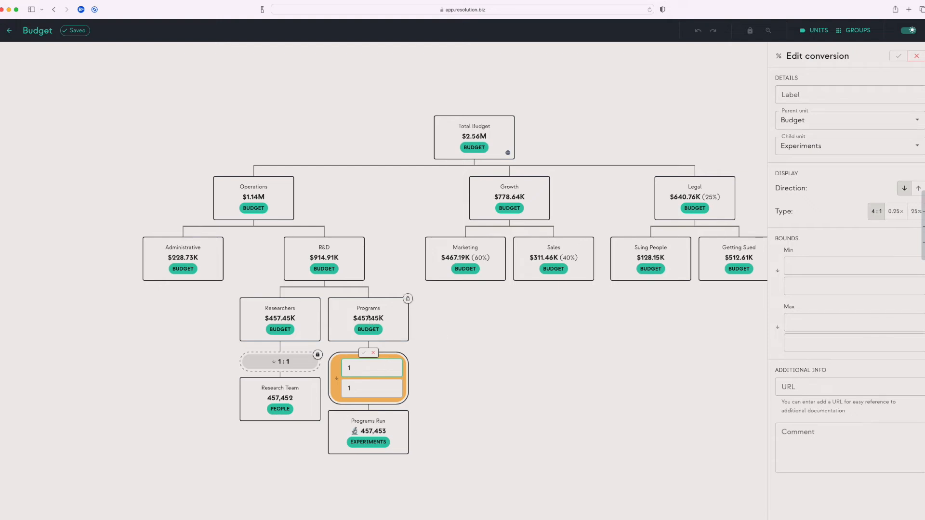
left_click(364, 391)
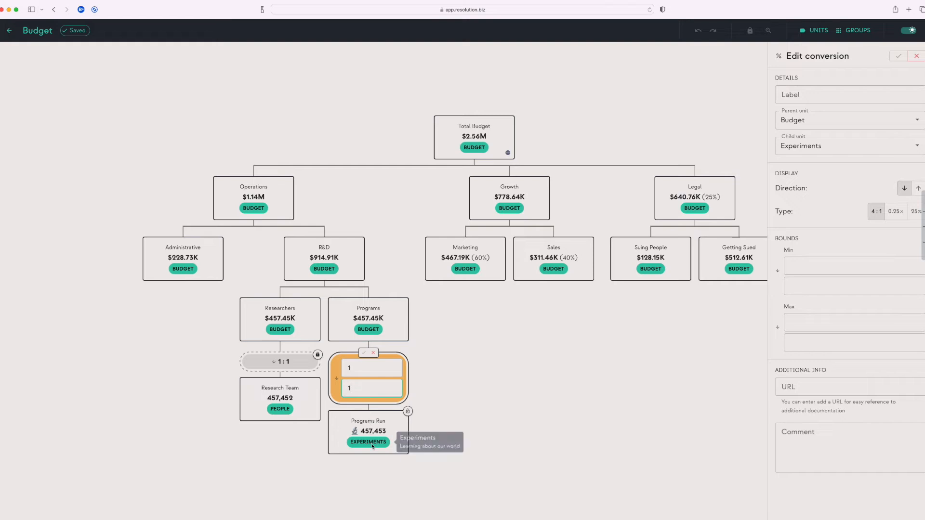
left_click(353, 369)
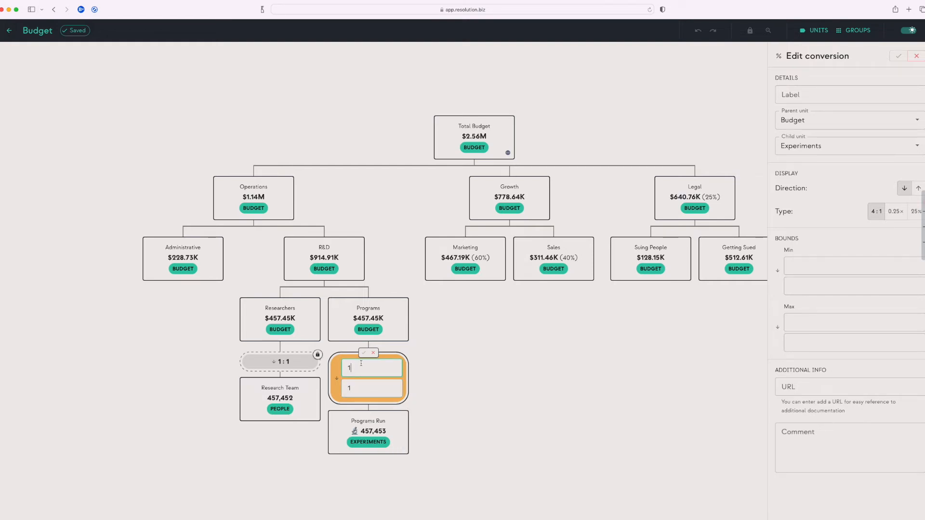
type("0000")
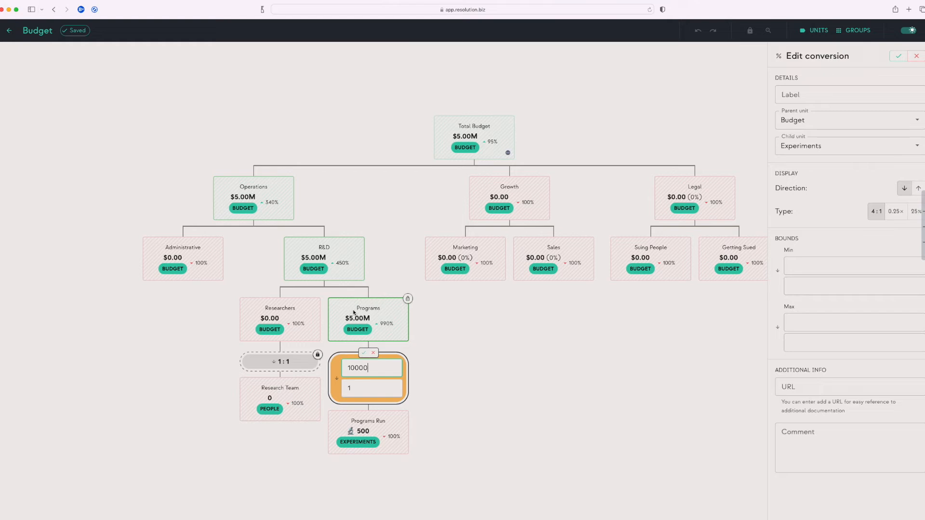
mouse_move(414, 298)
left_click(408, 299)
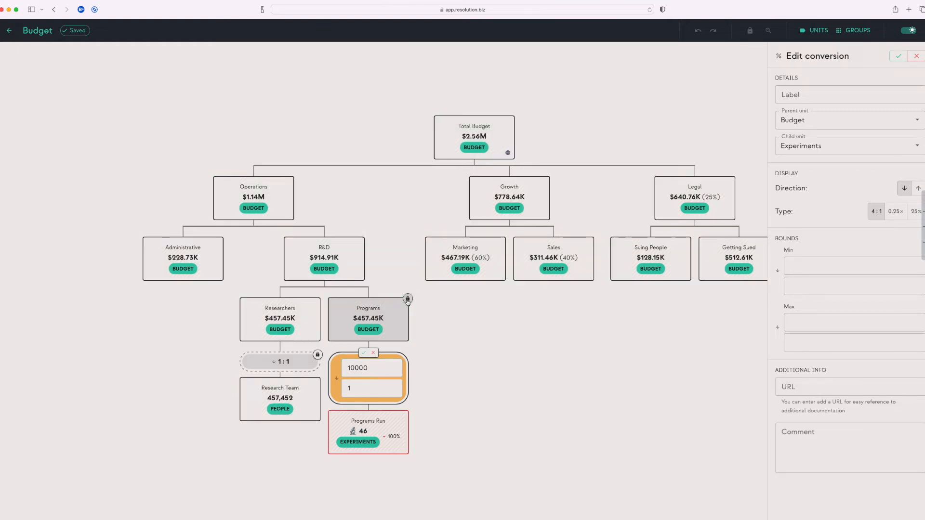
left_click(365, 353)
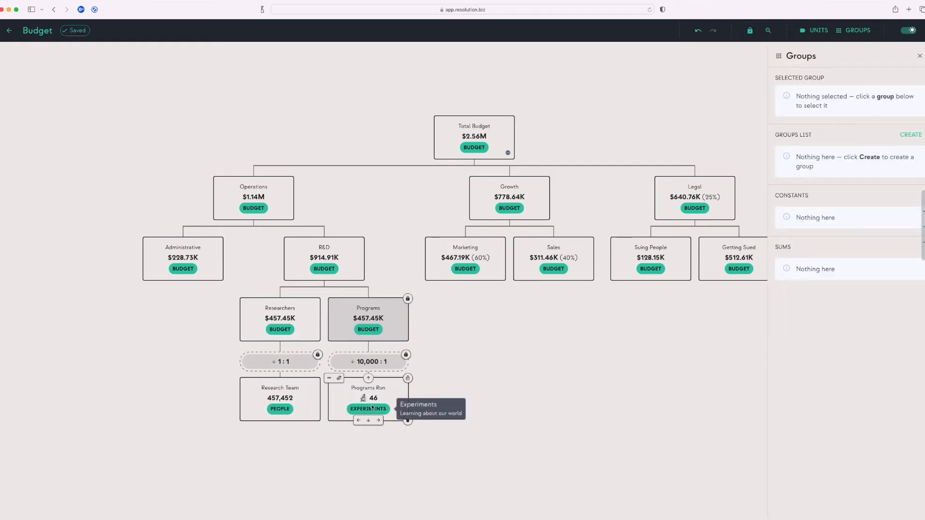
Label the 10,000 : 1 conversion between Programs and Programs Run "Experiment Cost"
left_click(399, 363)
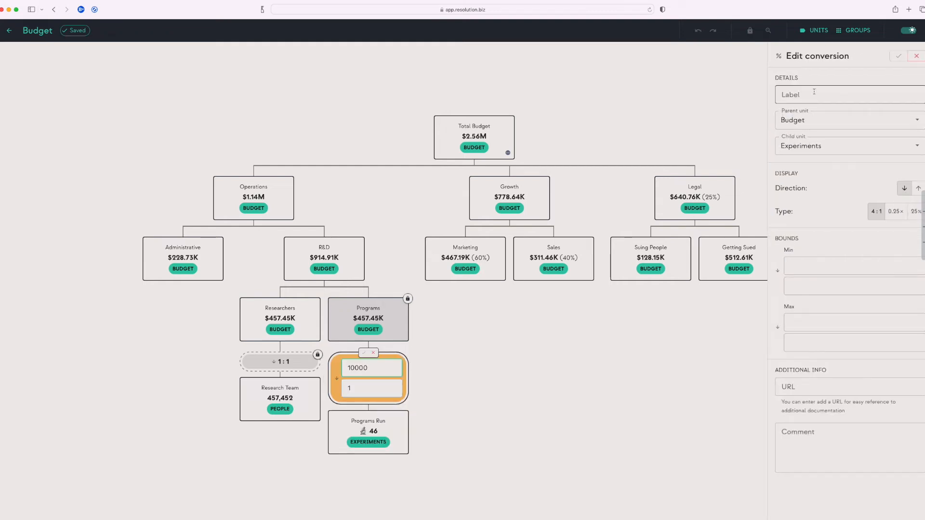
left_click(814, 91)
type("E")
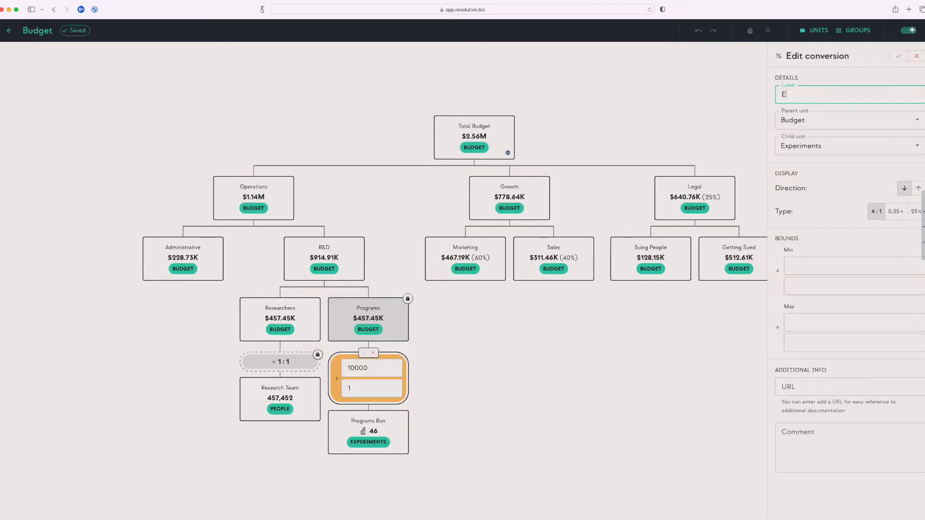
type("xperiment Cost")
left_click(899, 56)
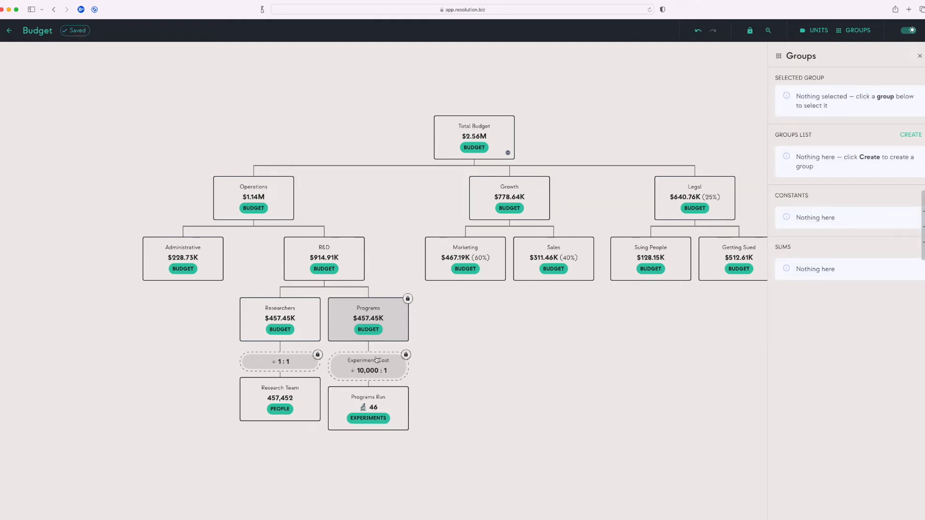
Open the Experiment Cost conversion for editing
mouse_move(407, 298)
left_click(394, 372)
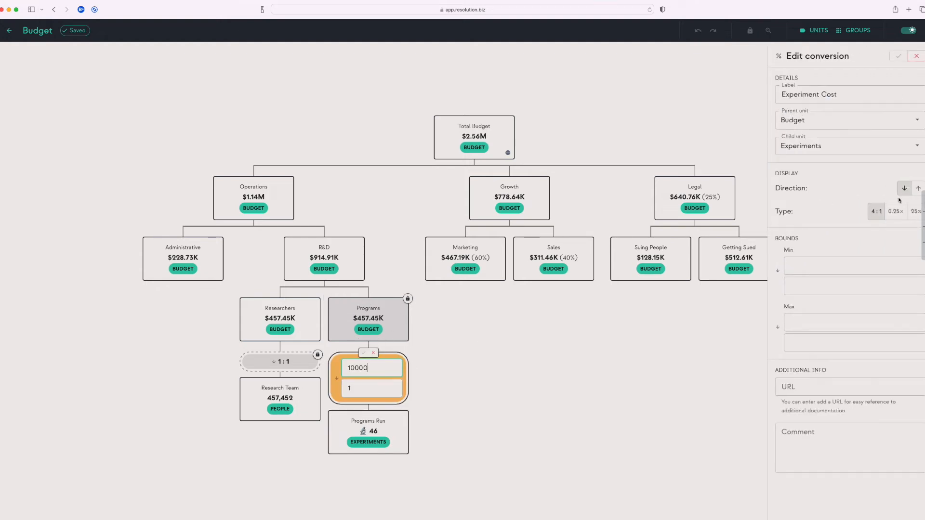
left_click(923, 217)
left_click_drag(911, 164, 918, 250)
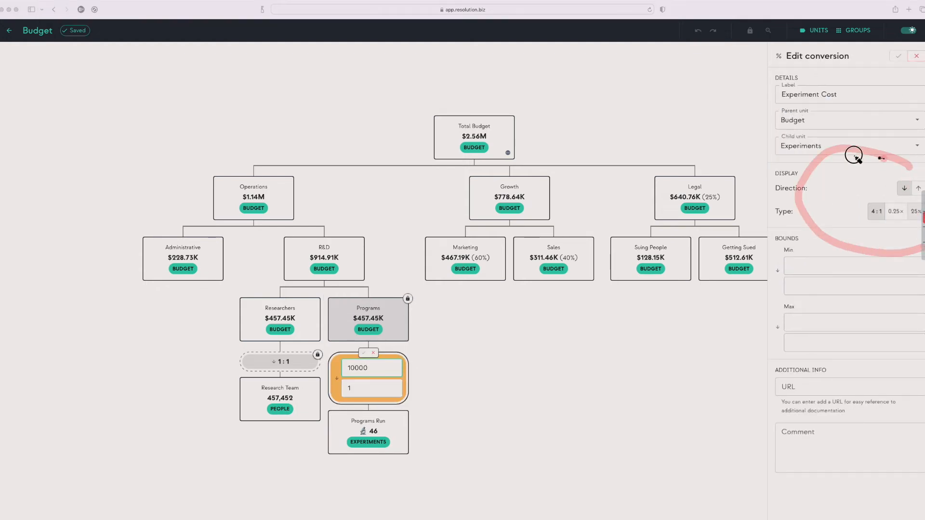
left_click(923, 218)
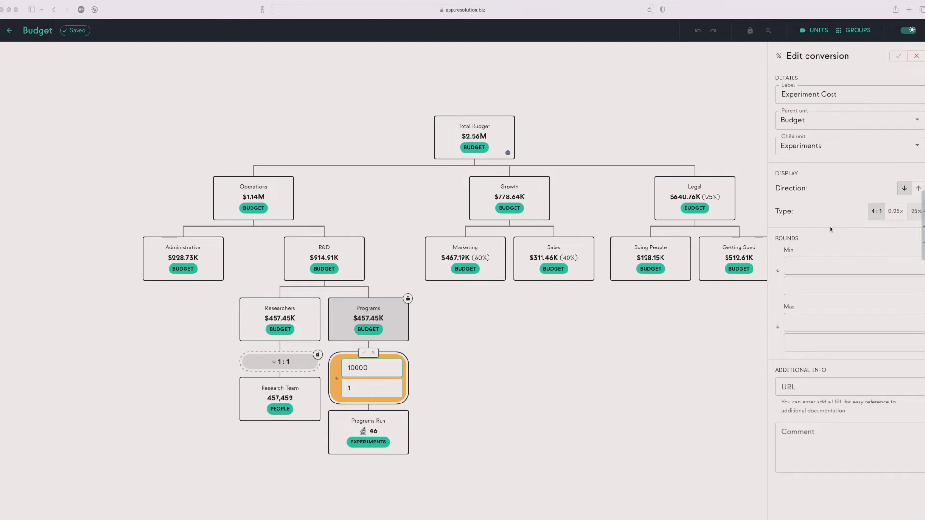
Display the Experiment Cost conversion as a multiplier (0.25× type) with its direction pointing upward, from Programs Run to Programs
left_click(896, 213)
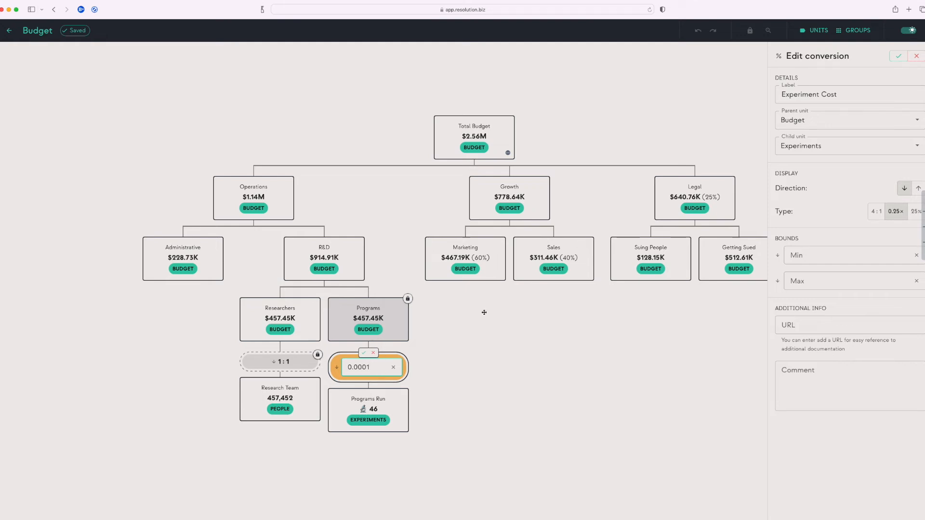
left_click(875, 211)
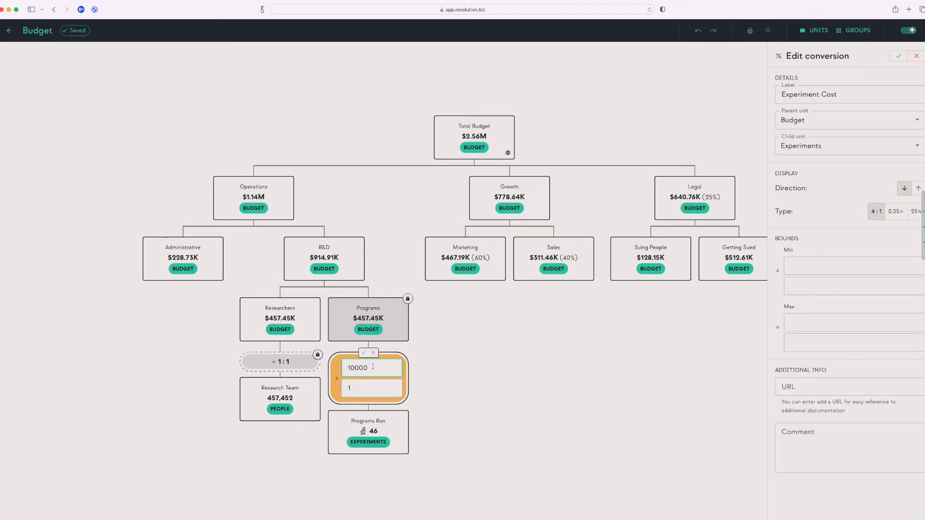
left_click(897, 215)
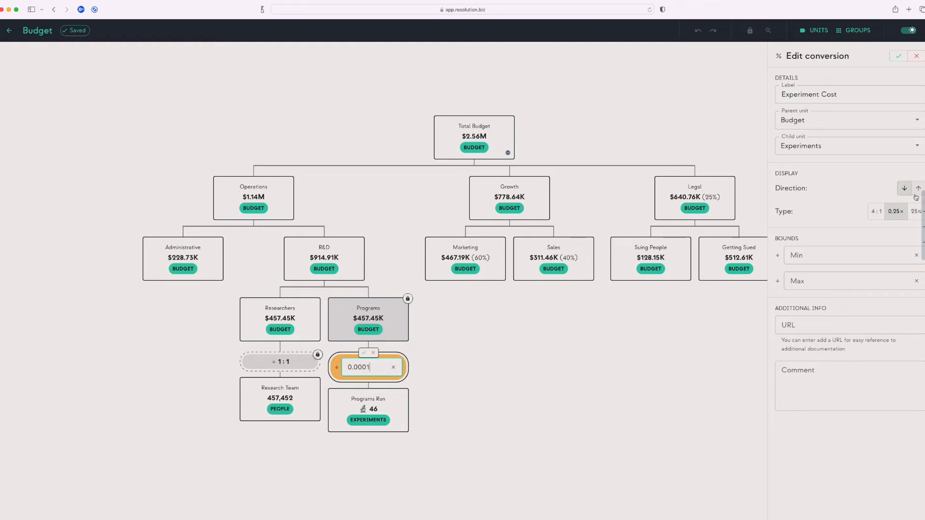
left_click(882, 213)
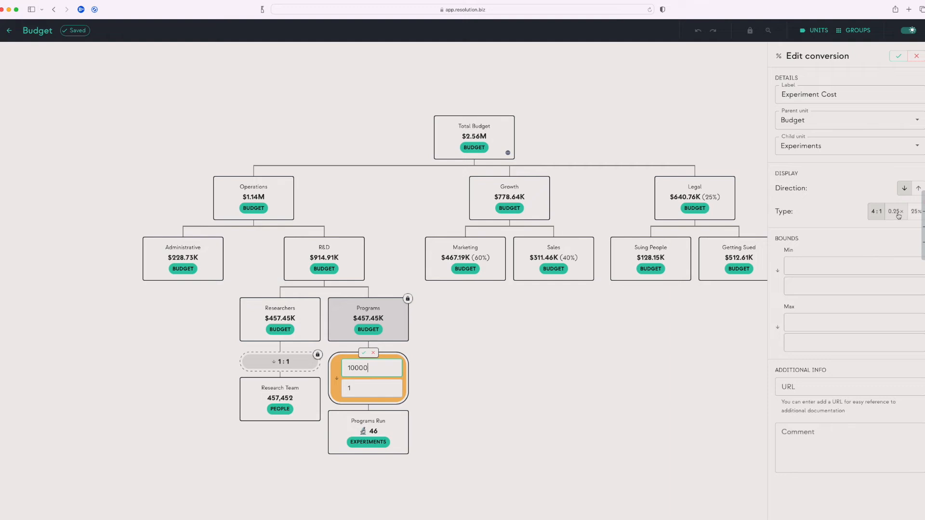
left_click(899, 214)
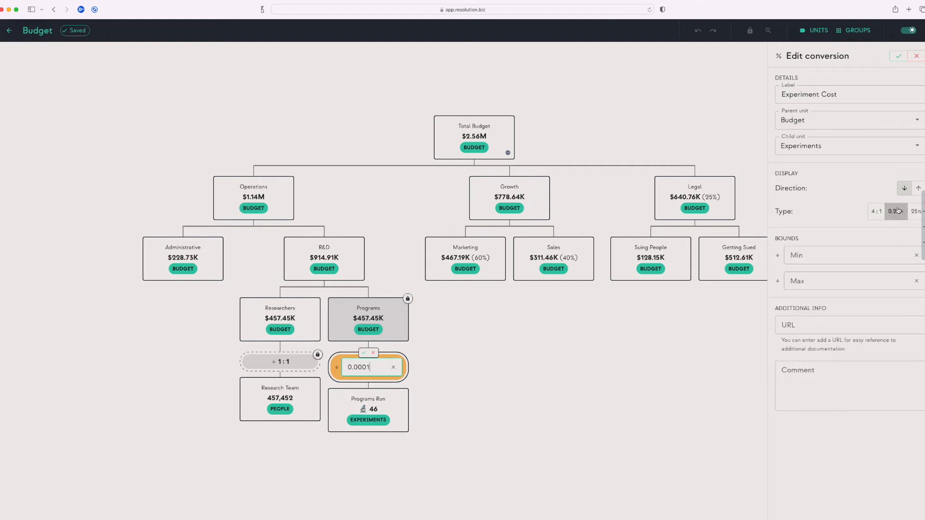
left_click(918, 190)
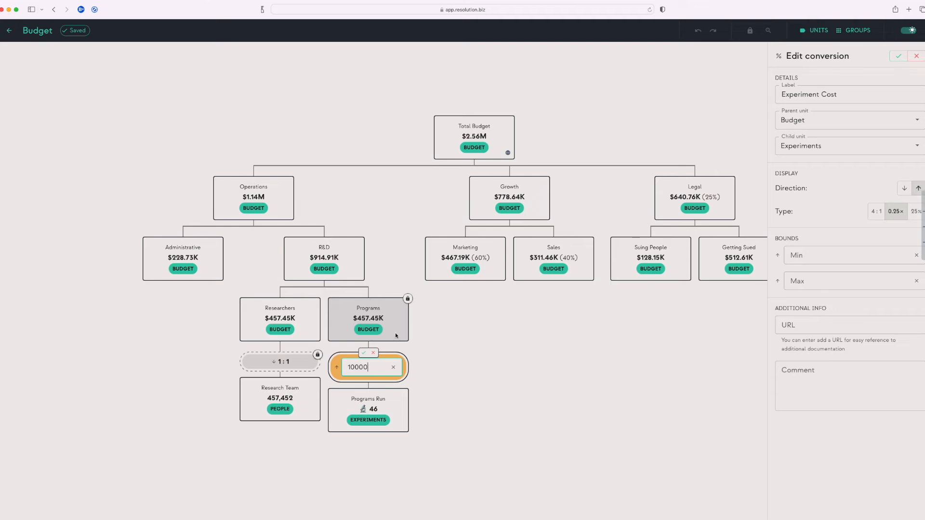
left_click(364, 353)
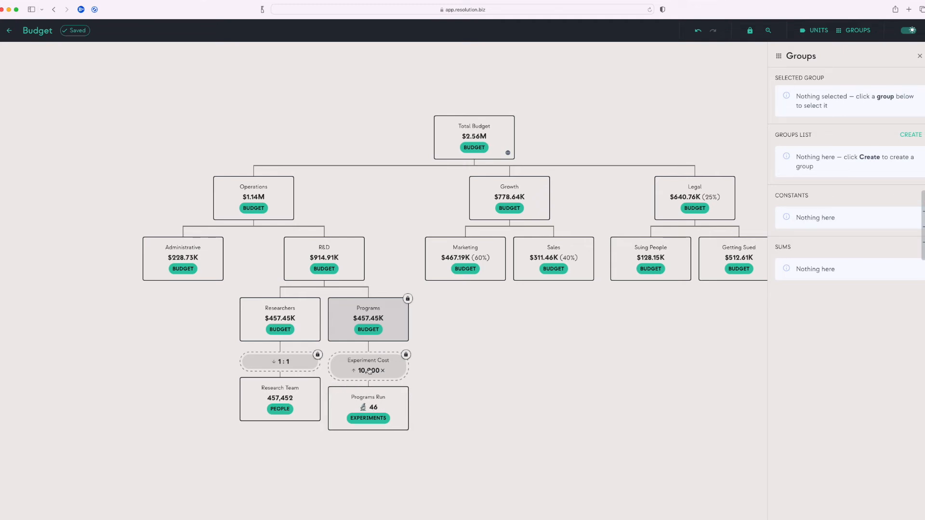
Inspect the unrounded value of the Programs Run step without changing it
left_click(386, 403)
left_click_drag(373, 408, 256, 404)
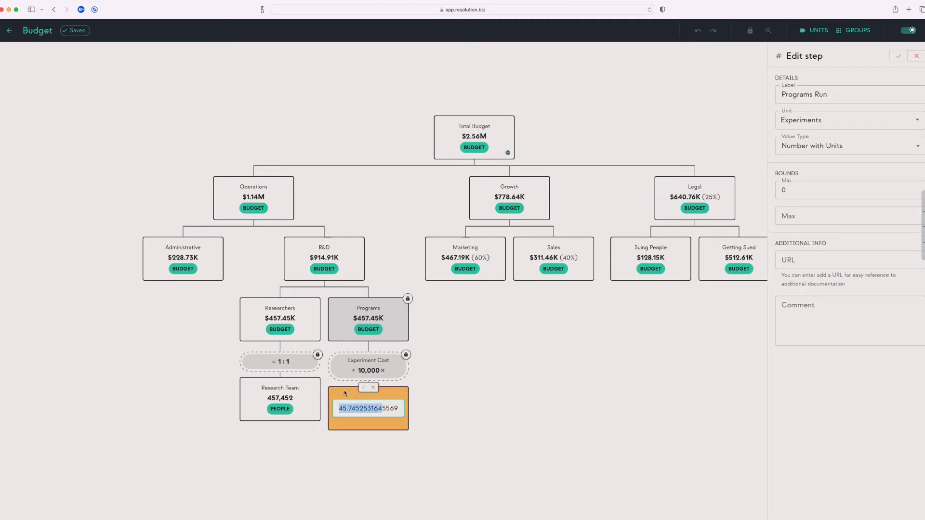
left_click(374, 388)
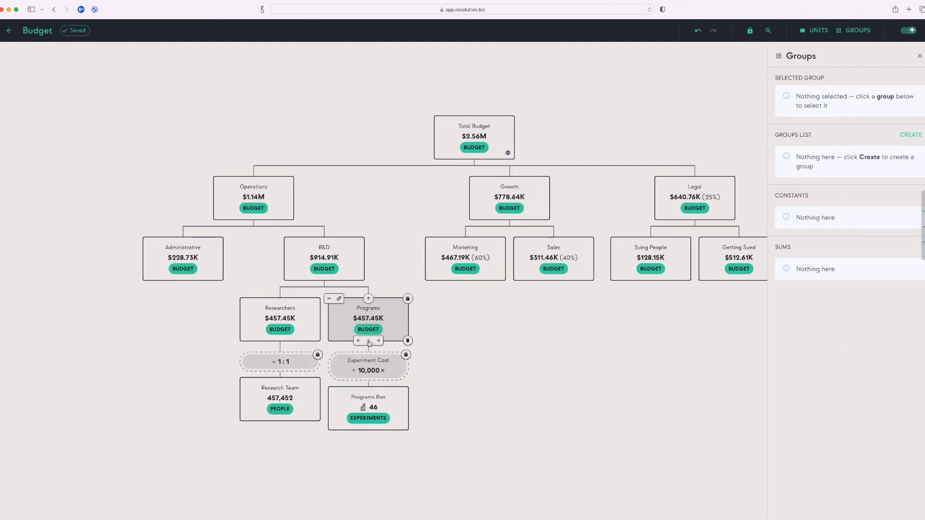
Flip the Experiment Cost conversion's direction to downward and restore it to upward
left_click(344, 376)
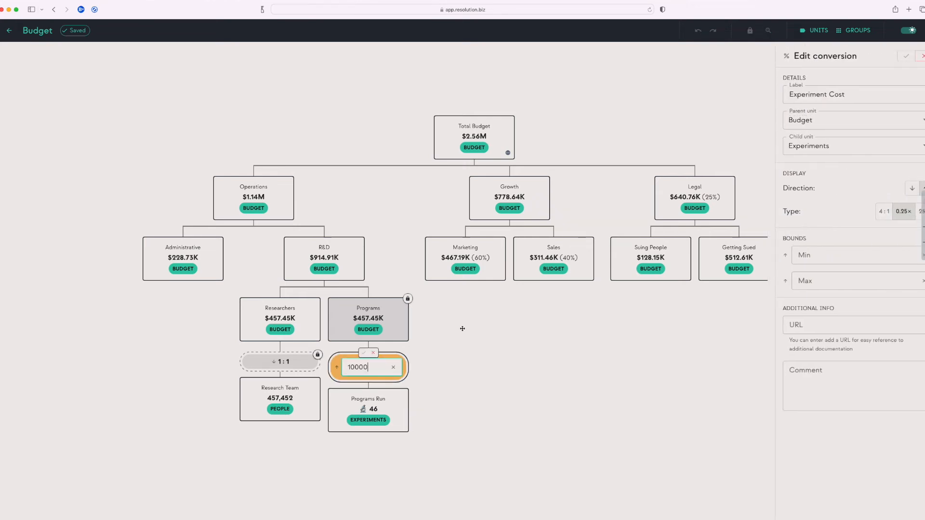
left_click(905, 189)
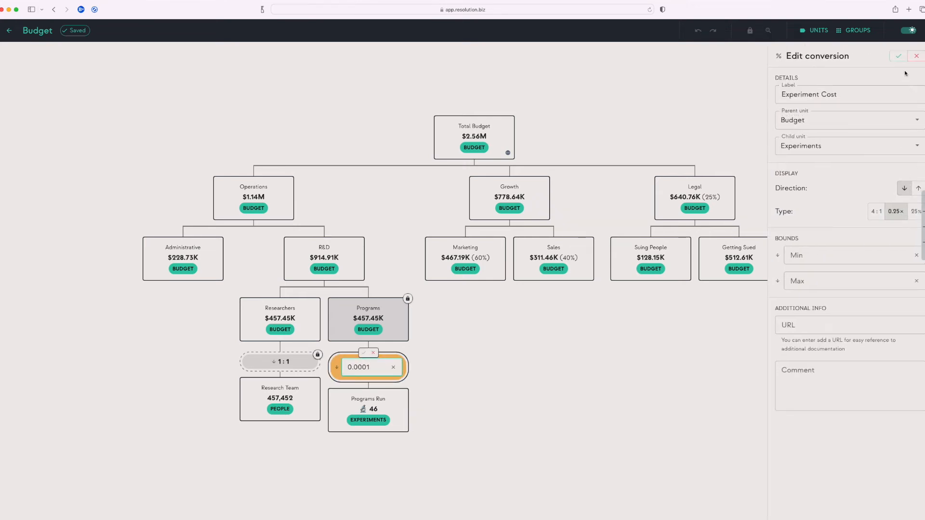
left_click(899, 55)
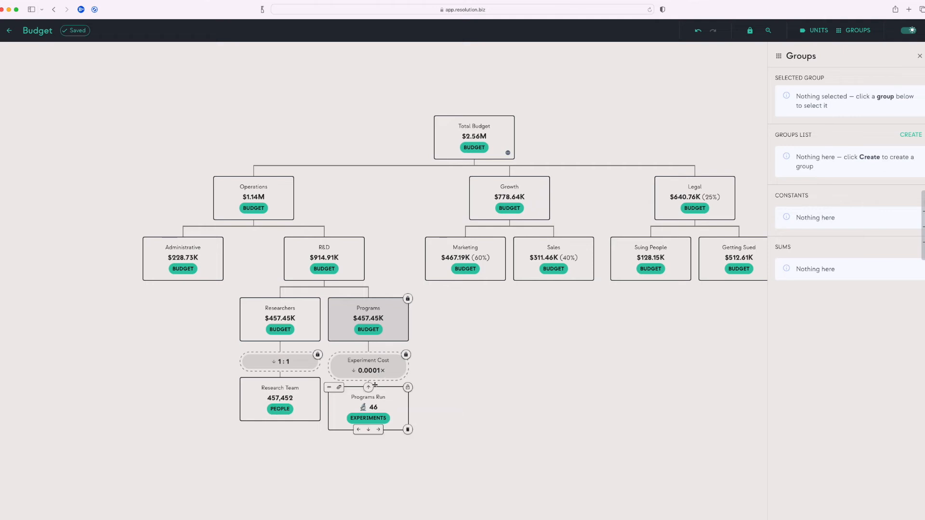
left_click(393, 367)
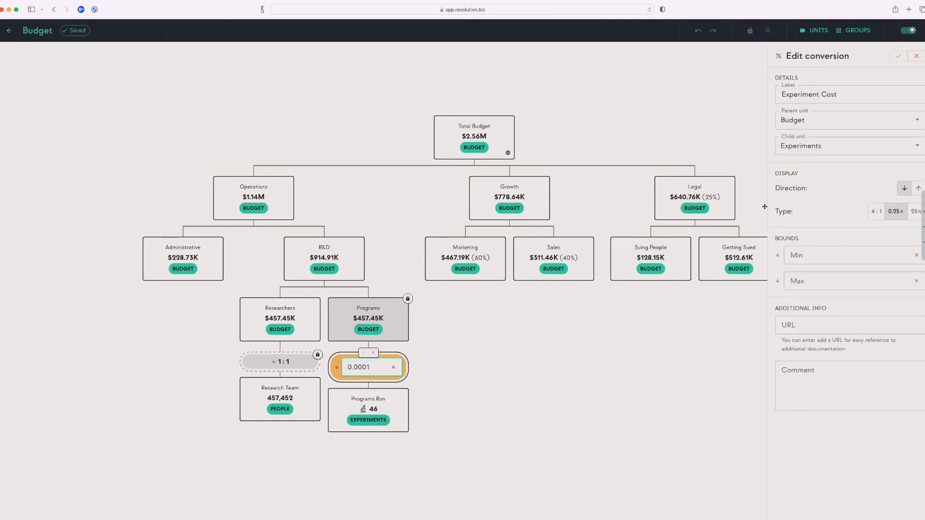
left_click(917, 188)
left_click(899, 57)
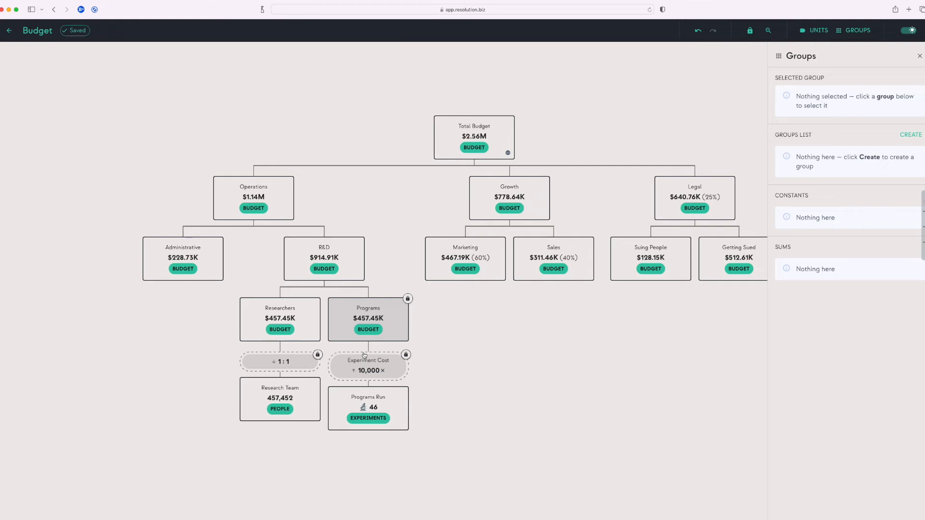
Label the conversion between Researchers and Research Team "Average Compensation" and display it as a multiplier with upward direction
left_click(301, 362)
left_click(836, 91)
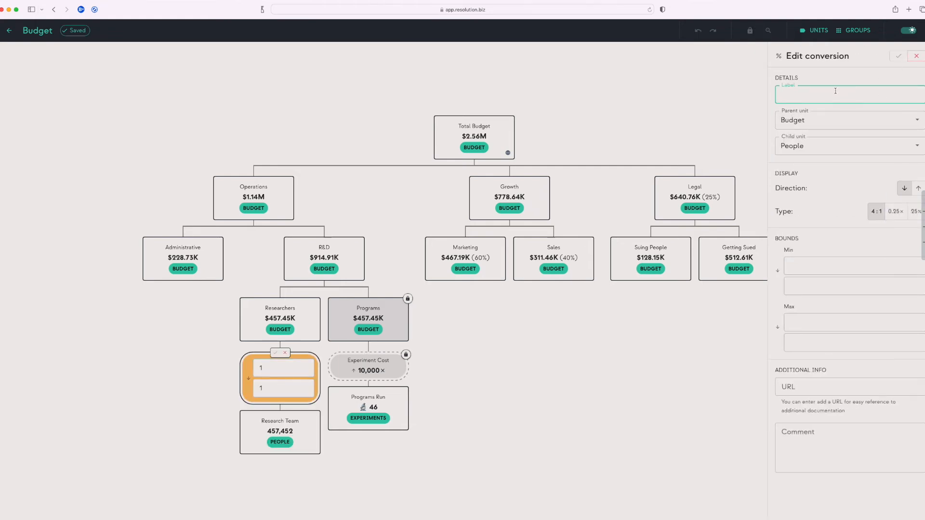
type("Average Compensation")
left_click(896, 212)
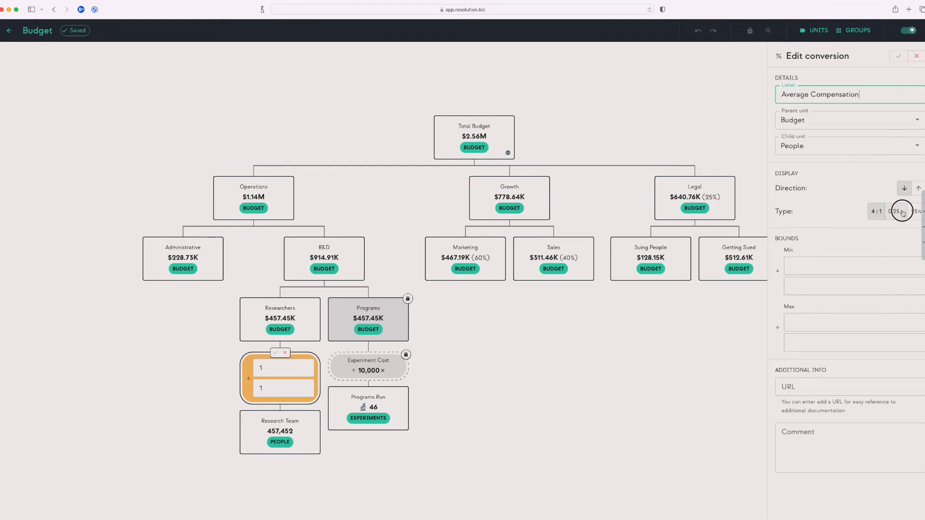
left_click(918, 191)
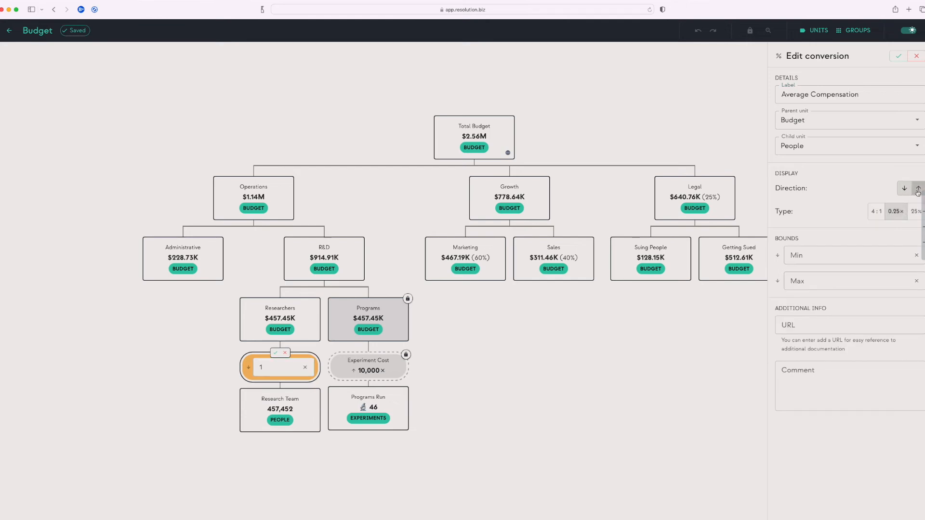
left_click(899, 57)
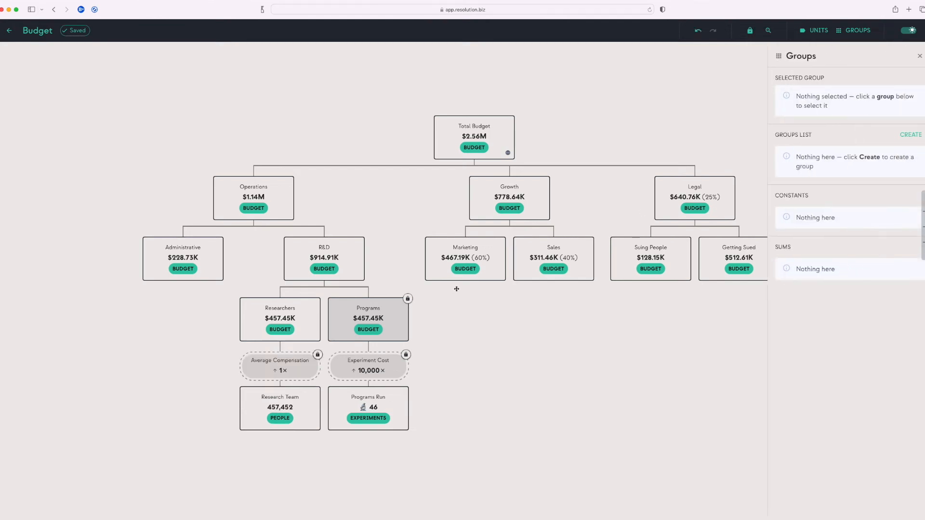
Set the Average Compensation conversion to 150000 while holding the Researchers budget fixed, and unlock both Researchers and Programs
left_click(293, 379)
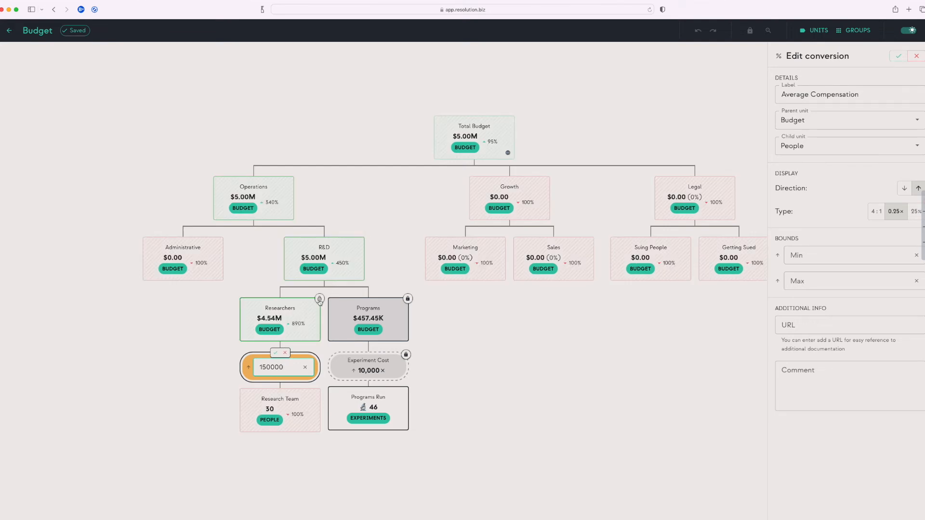
left_click(319, 300)
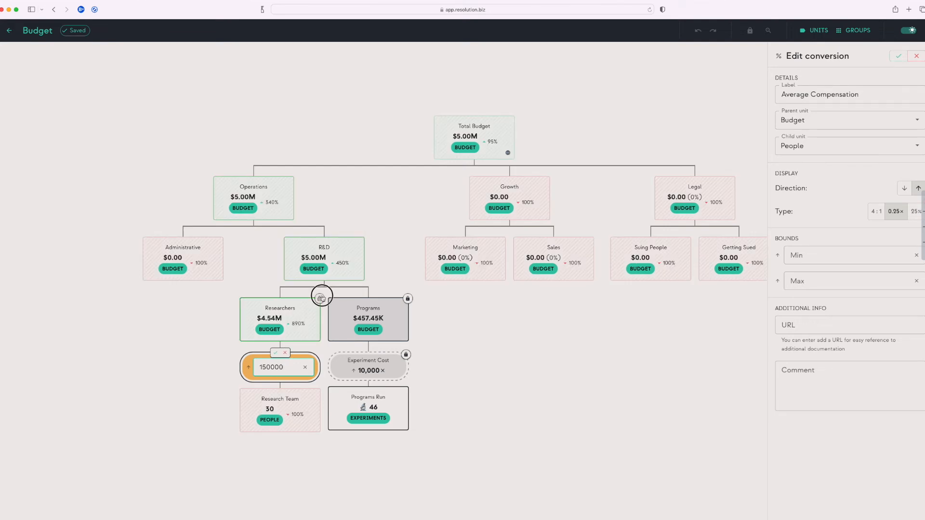
left_click(277, 353)
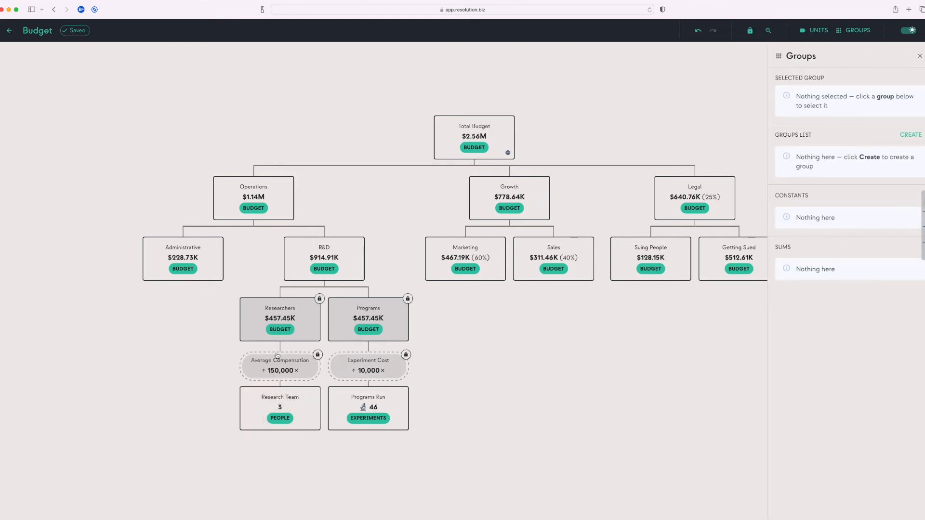
left_click(319, 299)
left_click(408, 299)
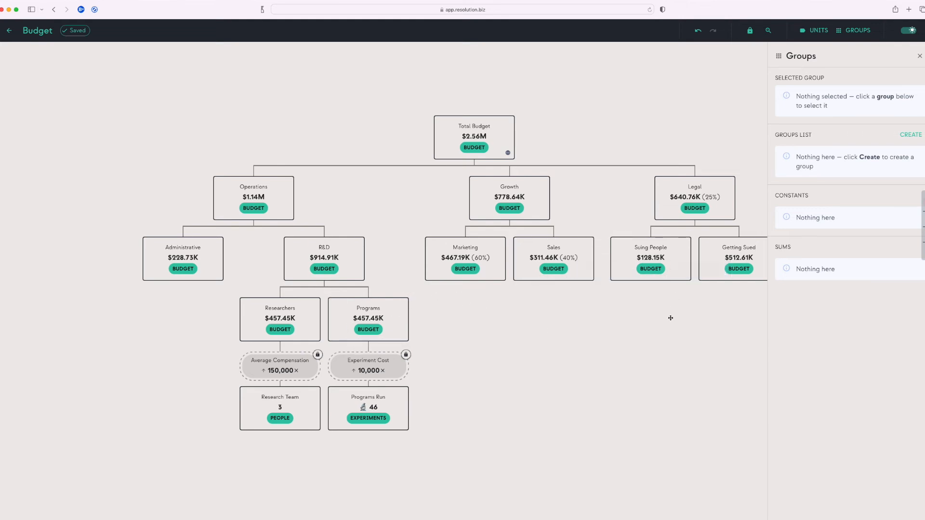
left_click_drag(671, 318, 517, 329)
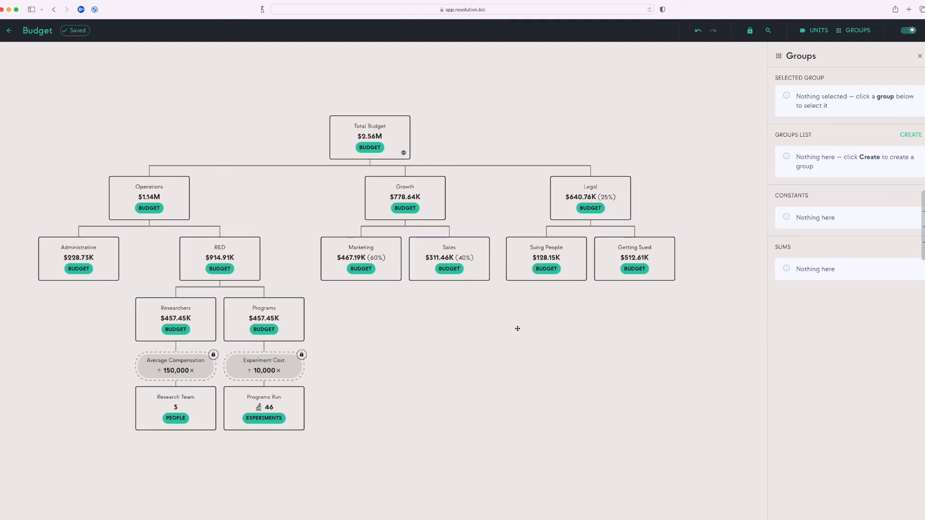
left_click(362, 281)
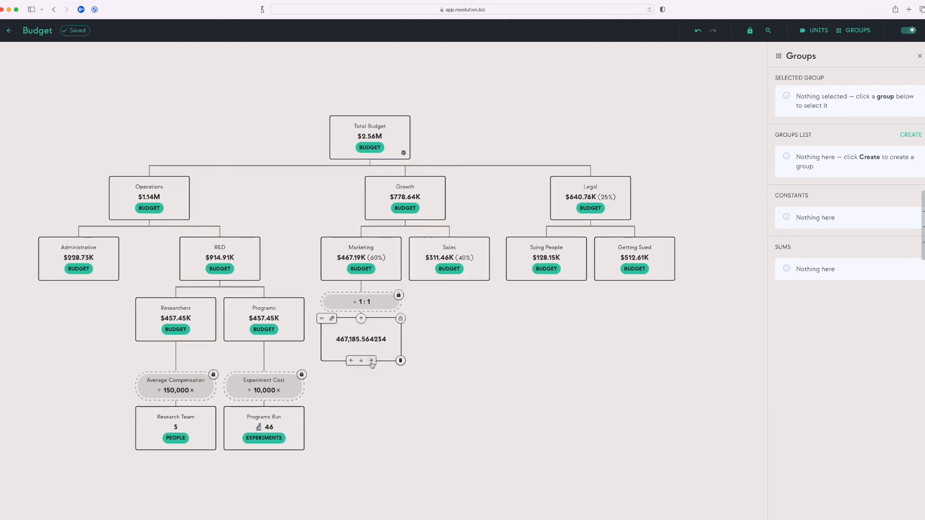
left_click(401, 361)
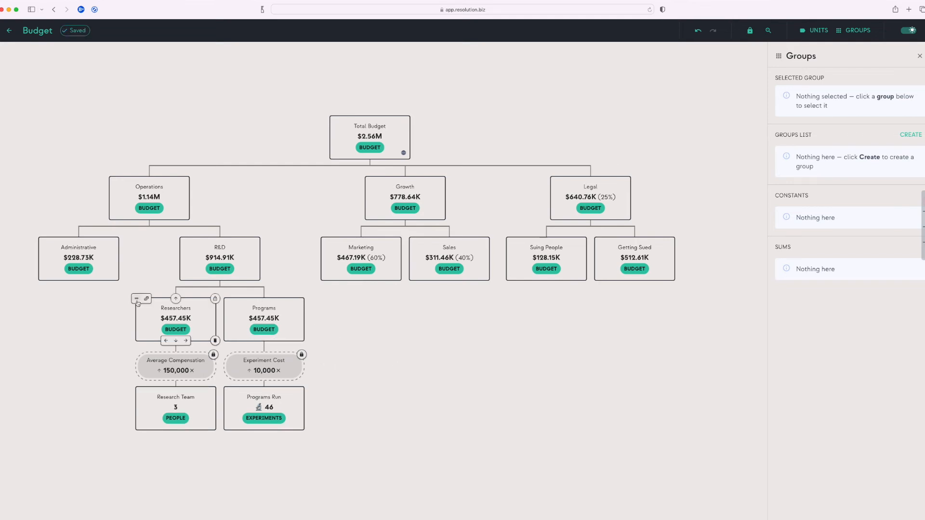
Copy the Researchers step beneath Marketing and relabel the copy "Marketers"
left_click_drag(137, 304, 356, 281)
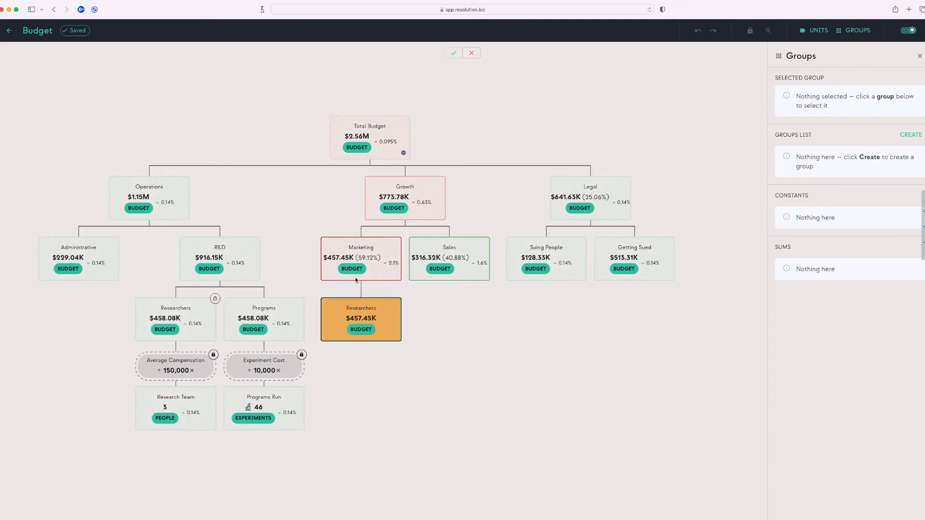
left_click(453, 53)
double_click(374, 314)
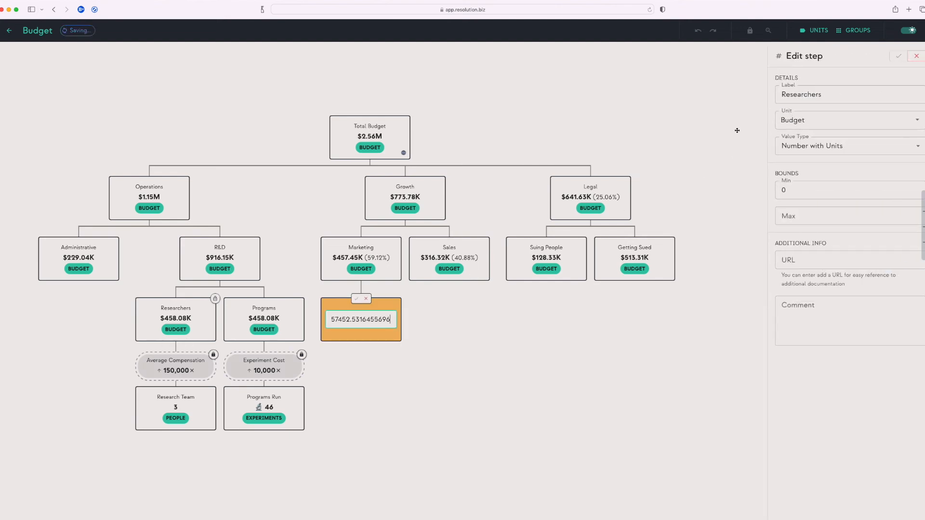
left_click(802, 90)
double_click(802, 90)
type("Marketers")
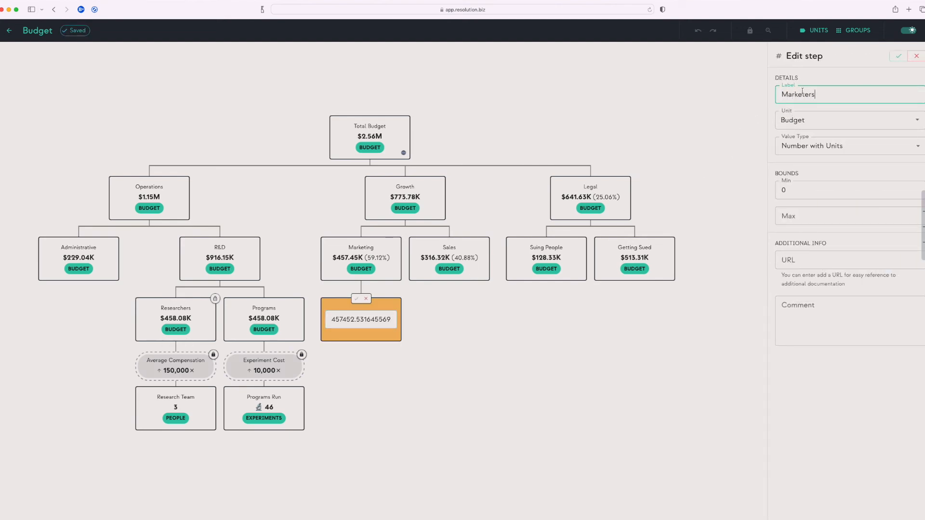
left_click(899, 56)
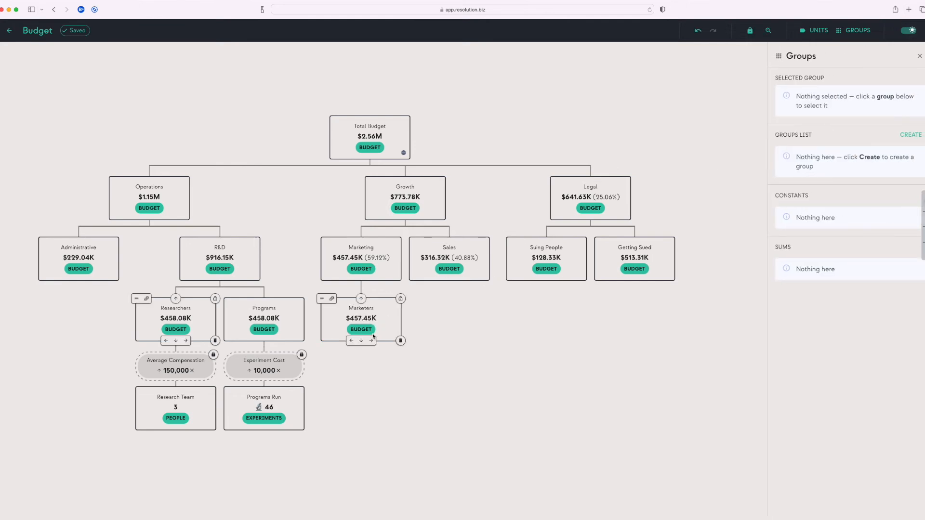
Add a child step below Marketers labelled "Marketeers" with the People unit
left_click(361, 341)
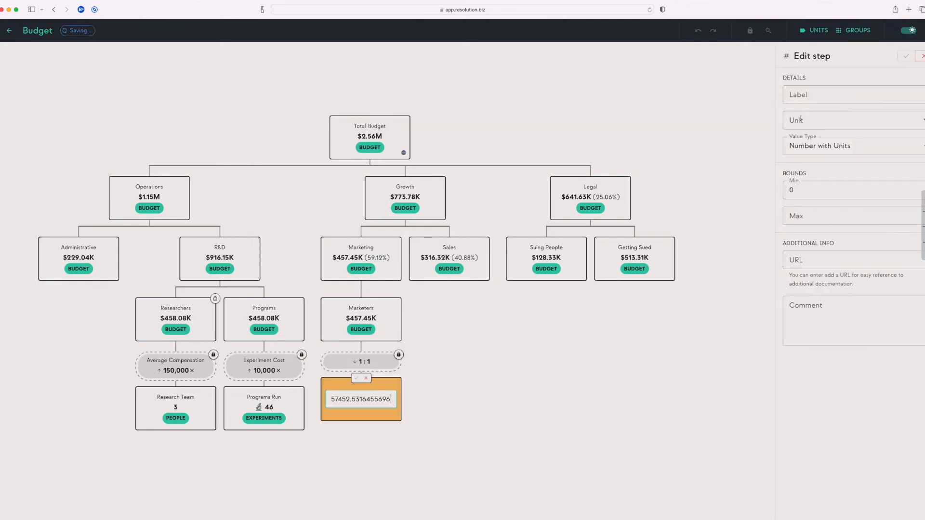
type("Marketeers")
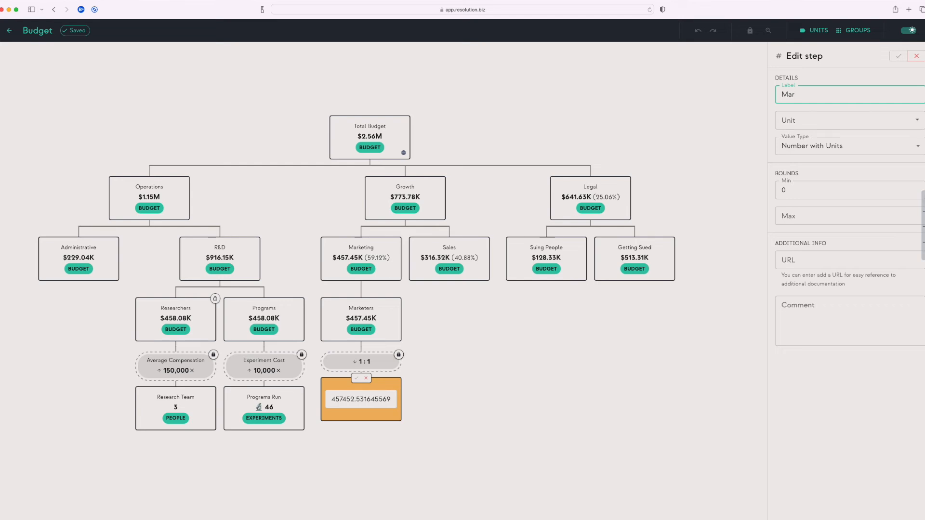
left_click(817, 125)
left_click(808, 140)
left_click(899, 56)
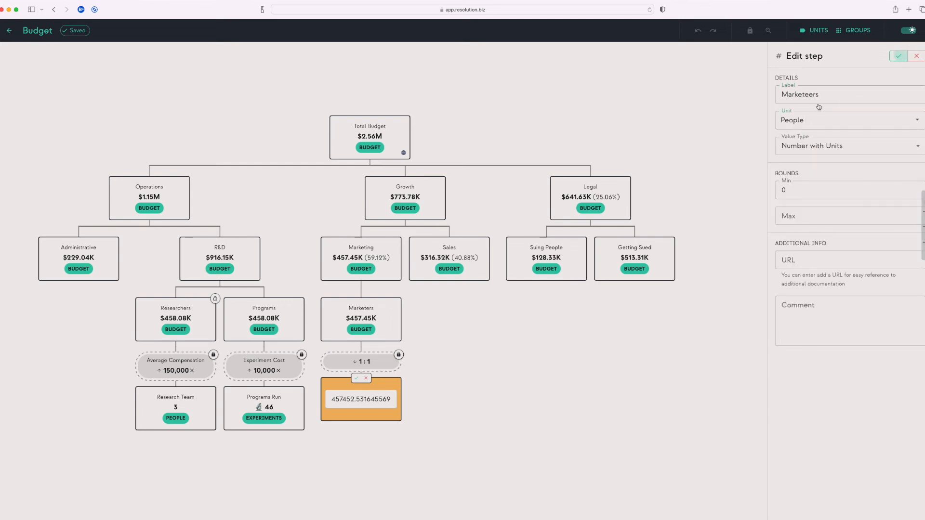
Label the conversion between Marketers and Marketeers "Average Compensation" and set its direction to upward
left_click(375, 362)
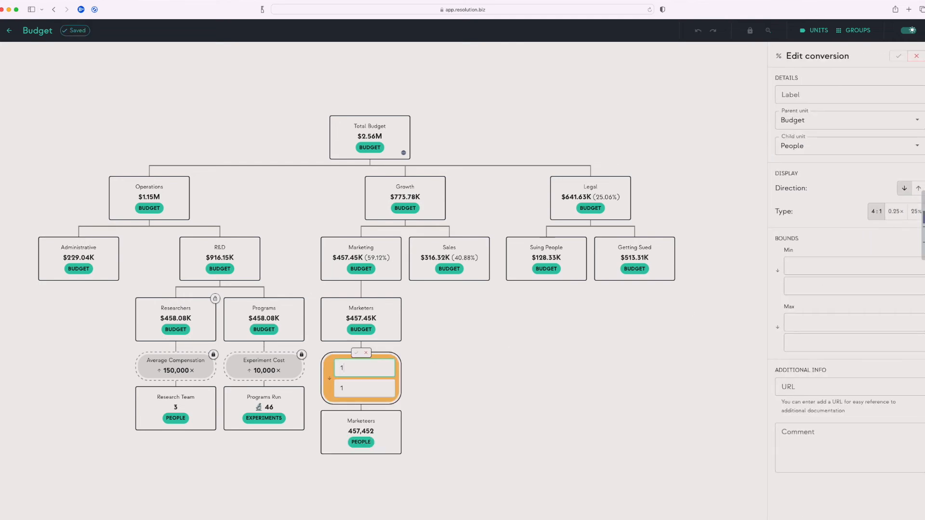
left_click(918, 188)
left_click(811, 93)
type("A")
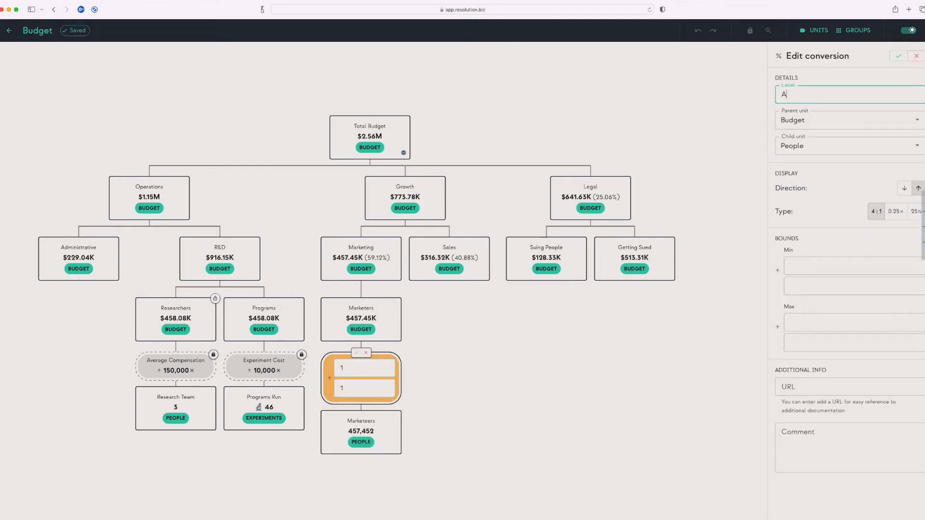
type("verage Compensation")
left_click(899, 57)
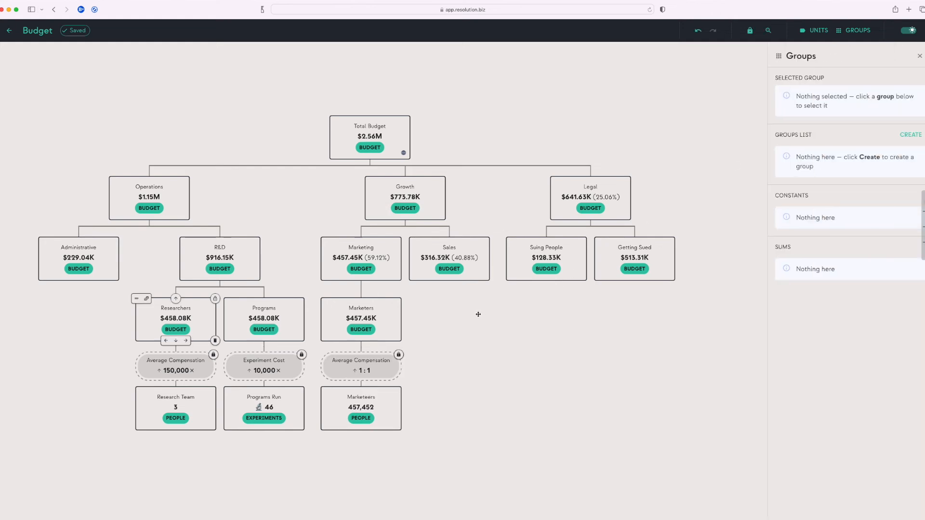
Set the Average Compensation conversion below Marketers to a 75000 multiplier while holding the Marketers budget fixed, and unlock Marketers
left_click(369, 369)
left_click(895, 211)
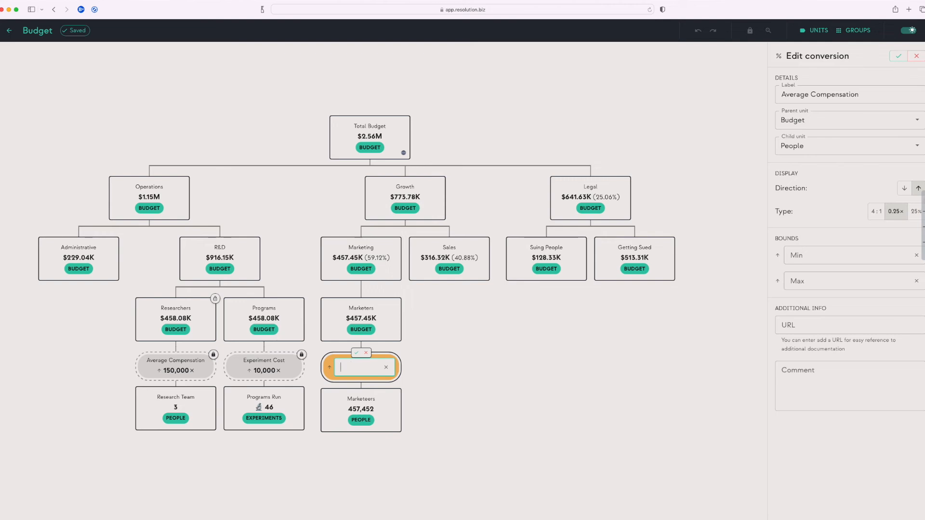
type("75000")
left_click(401, 300)
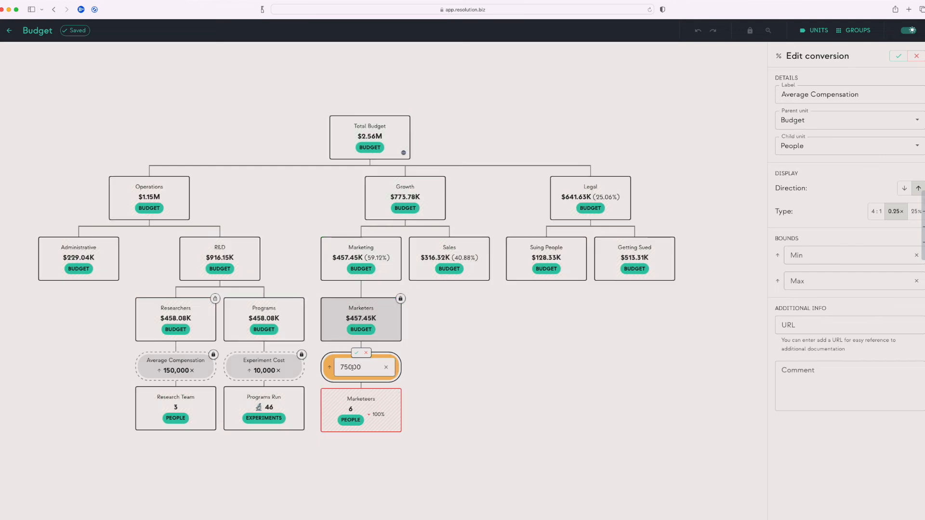
left_click(357, 354)
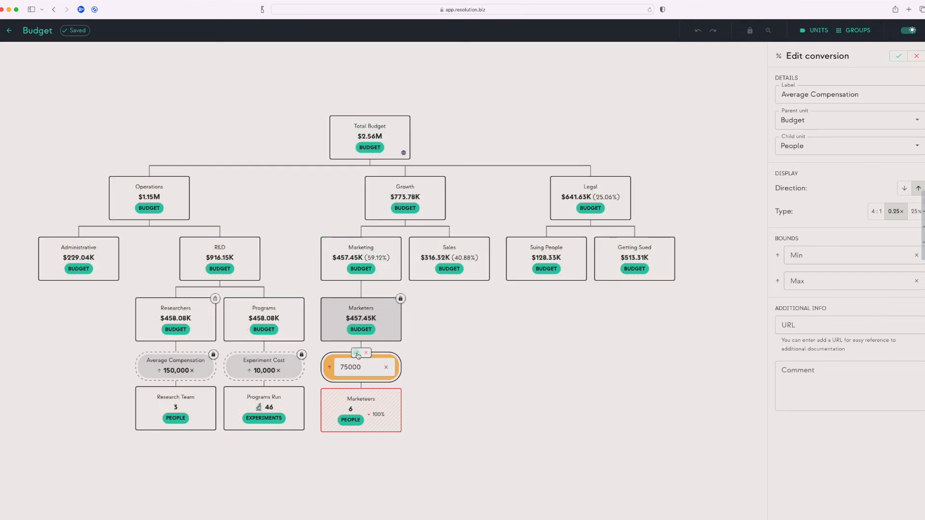
left_click(401, 299)
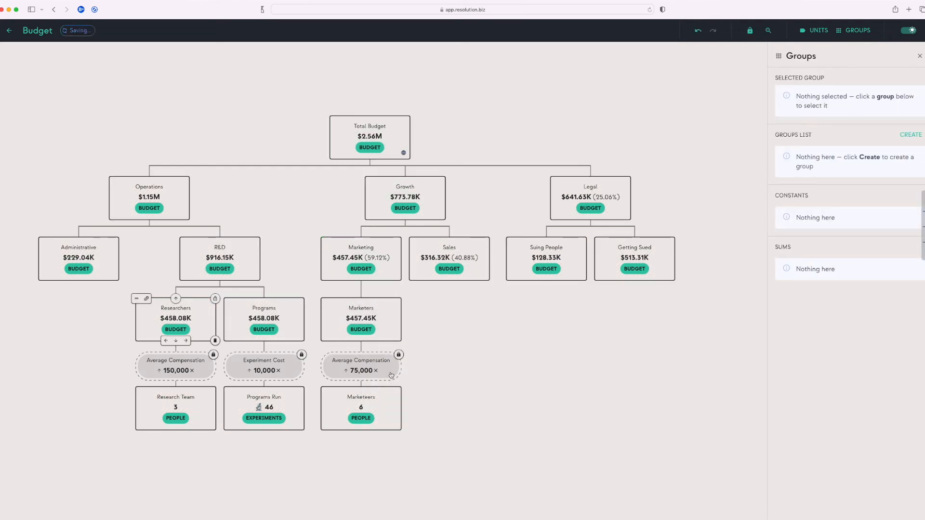
Add a sibling step beside Marketers under Marketing and relabel Marketers as "Marketers Budget"
mouse_move(381, 338)
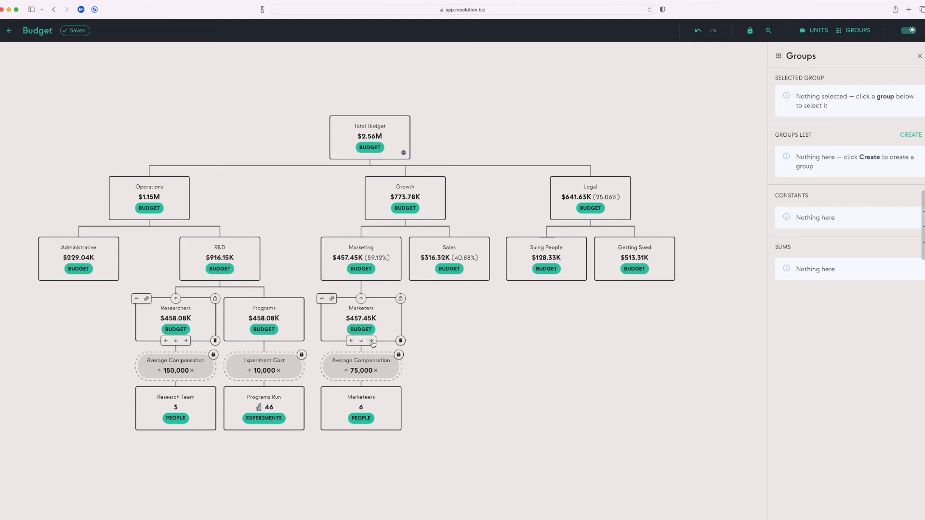
left_click(372, 340)
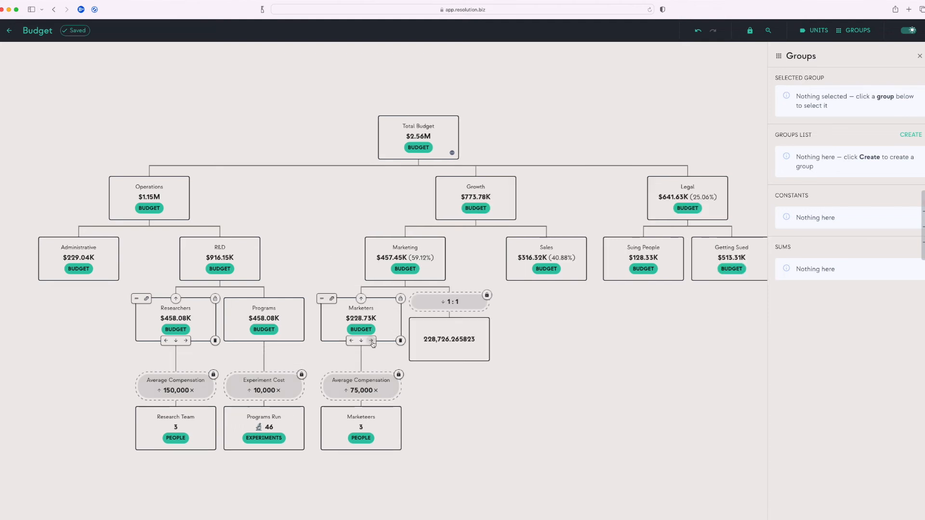
left_click(901, 94)
type("Budget")
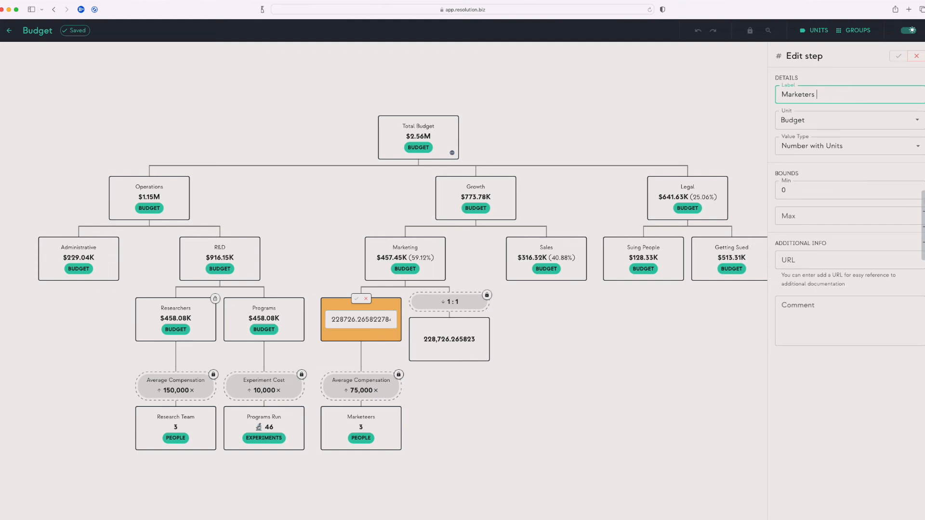
left_click(899, 55)
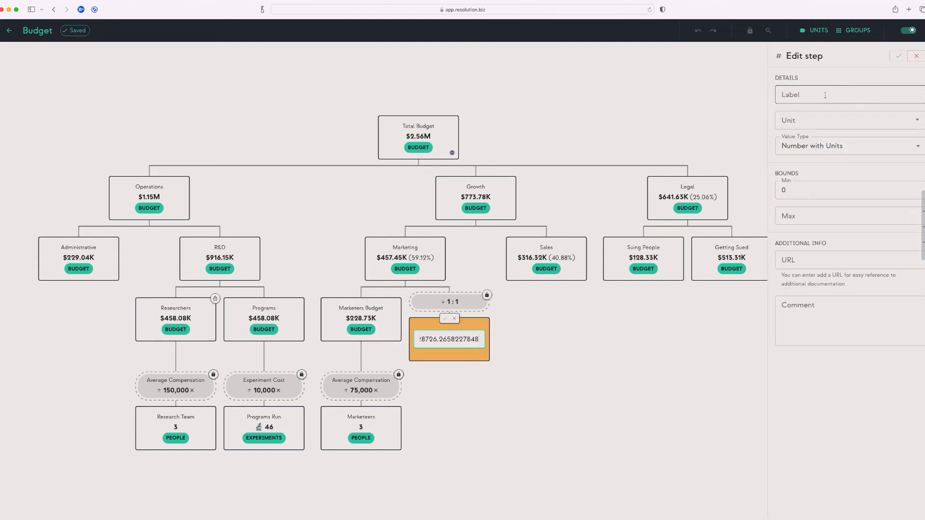
Label the new step beside Marketers Budget "Advertising Budget" and give it the Budget unit
left_click(825, 95)
type("Adver")
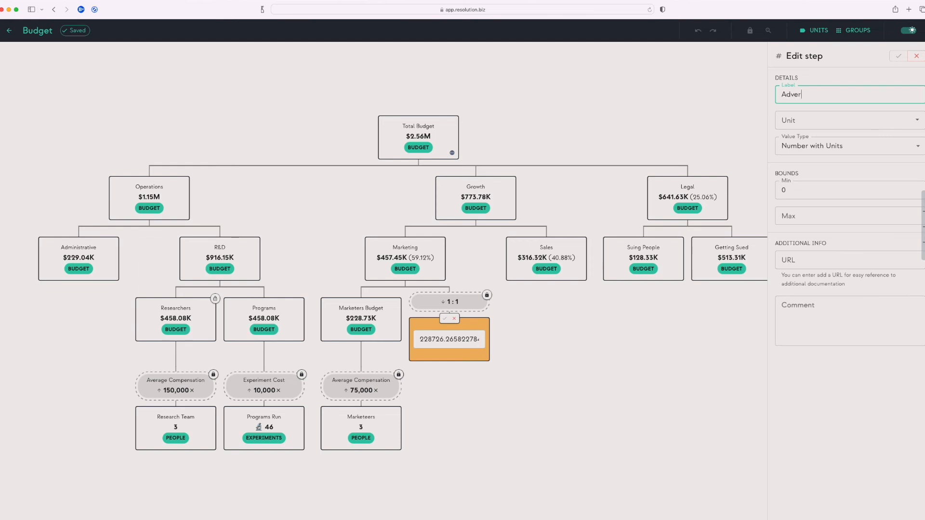
type("tising Budget")
left_click(819, 120)
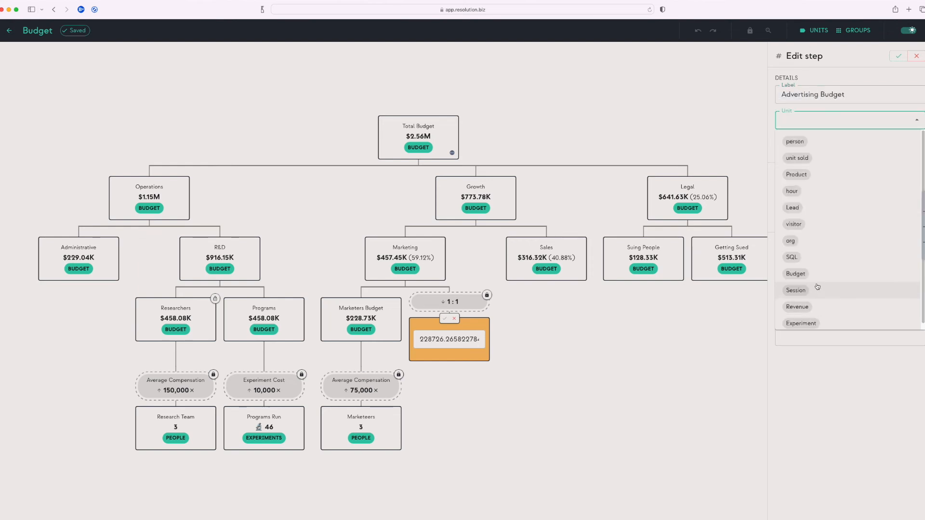
left_click(819, 274)
left_click(898, 57)
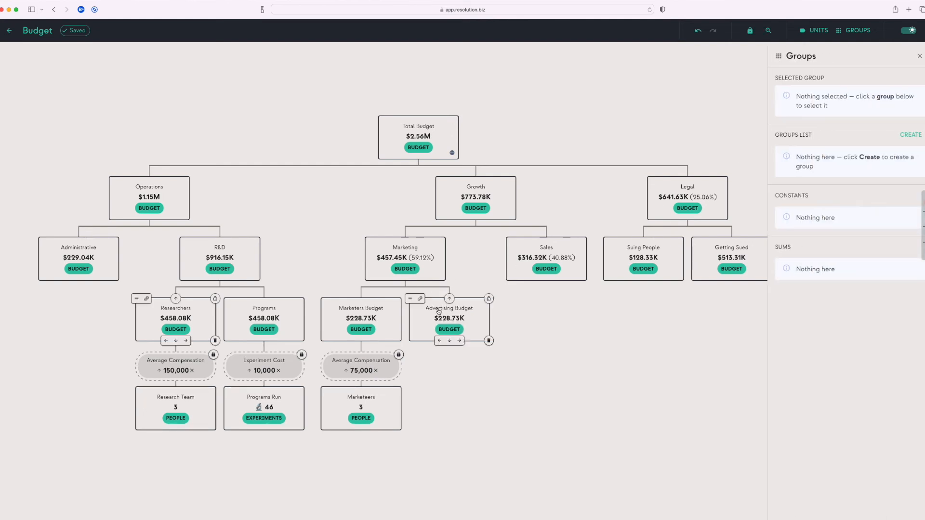
Add two child steps below Advertising Budget and label the first one "Facebook"
left_click(450, 341)
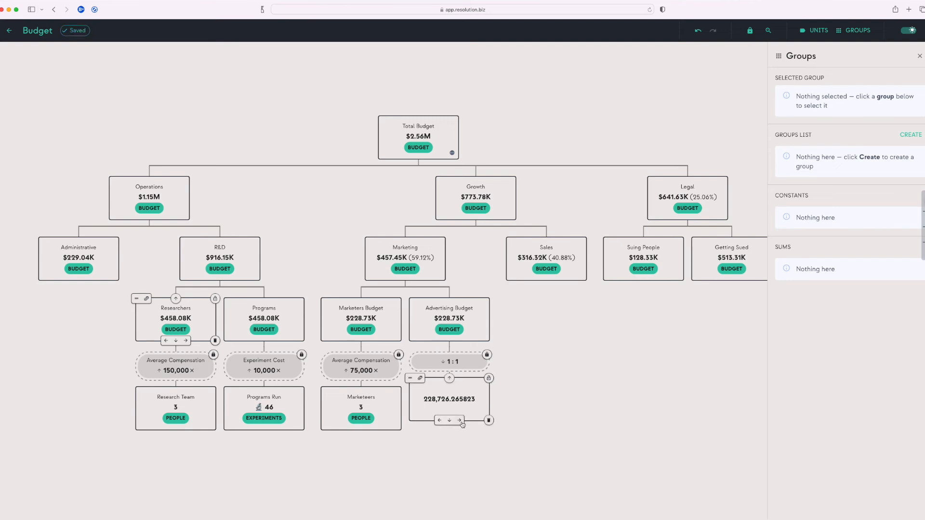
left_click(460, 420)
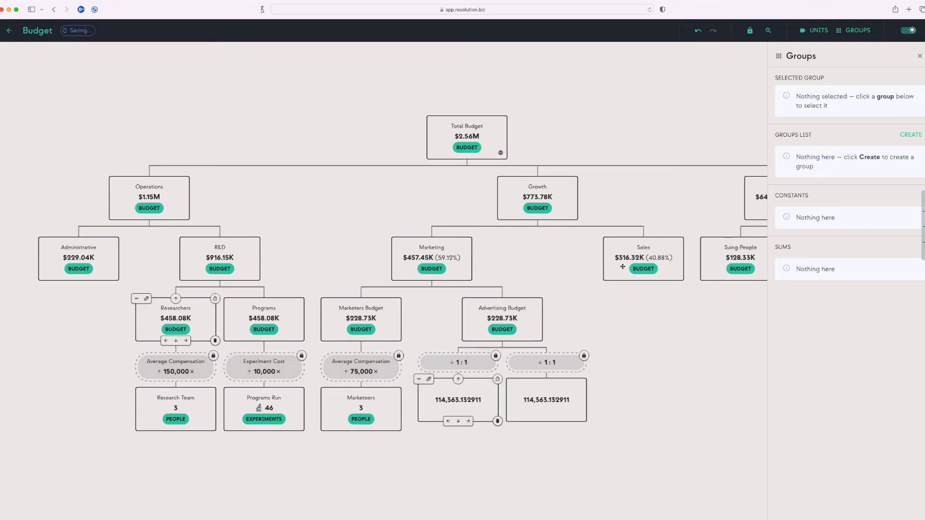
double_click(482, 396)
left_click(841, 97)
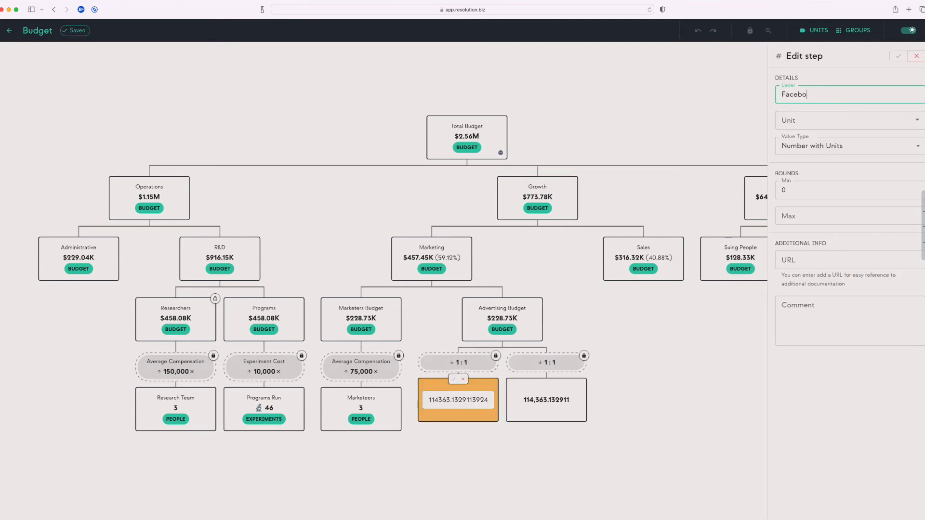
left_click(899, 56)
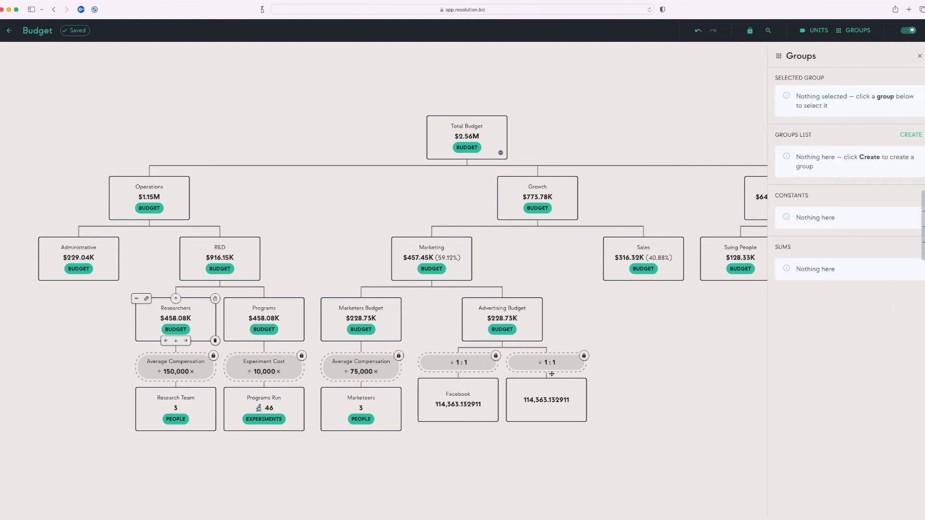
Label the unnamed step beside Facebook "TikTok" and give it the Budget unit
left_click(800, 97)
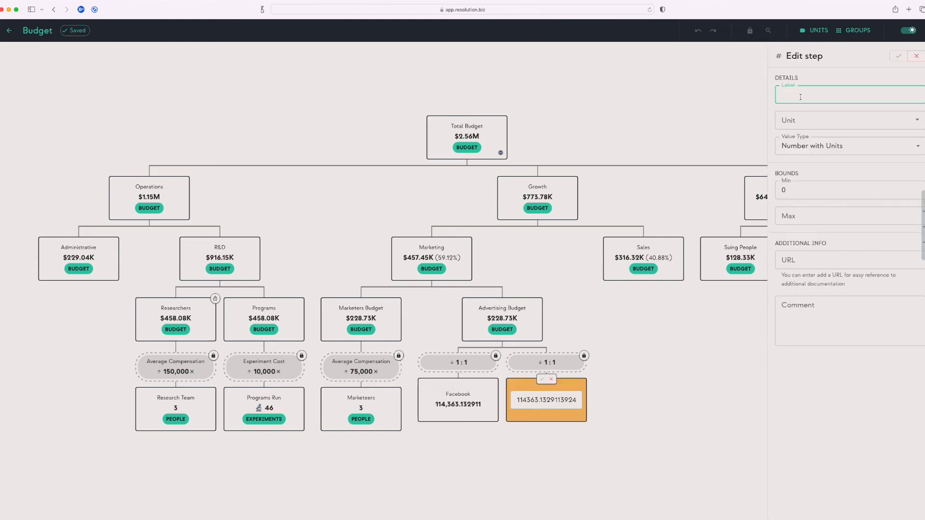
type("TikTok")
left_click(848, 121)
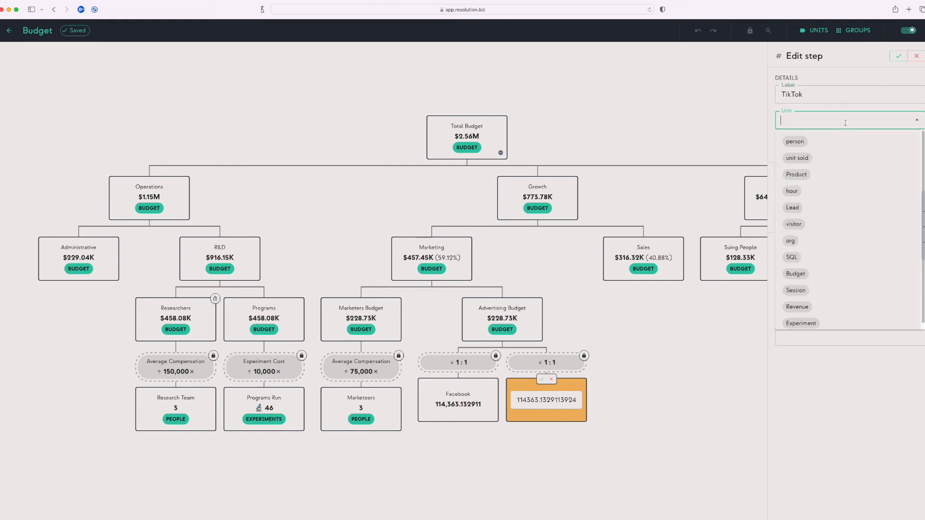
left_click(816, 271)
left_click(899, 56)
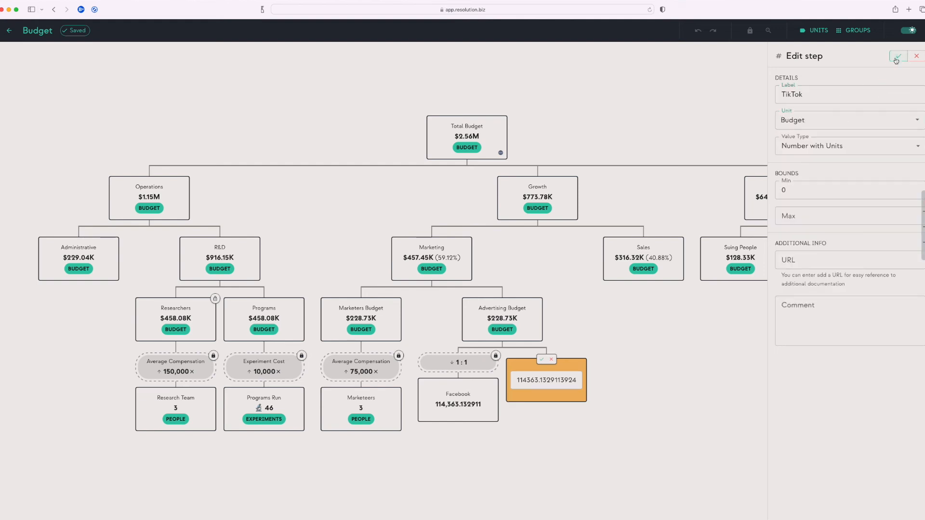
Assign the Budget unit to the Facebook step
left_click(478, 394)
left_click(848, 120)
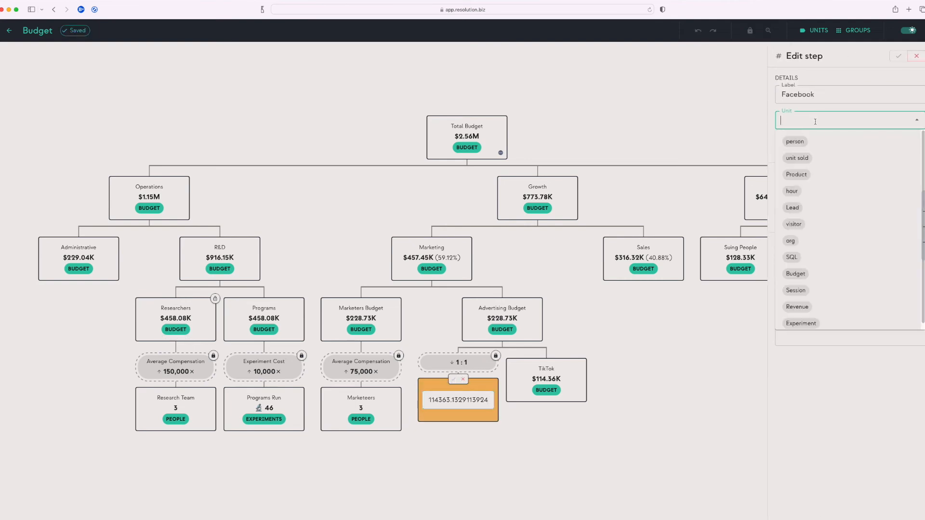
left_click(816, 271)
left_click(899, 56)
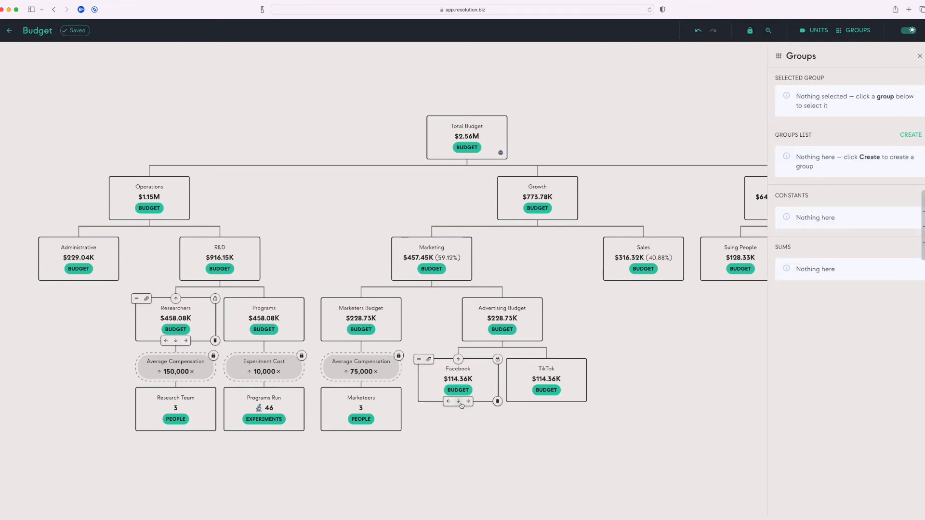
Add a child step below Facebook labelled "FB Leads" with the Lead unit
left_click(458, 401)
left_click(479, 482)
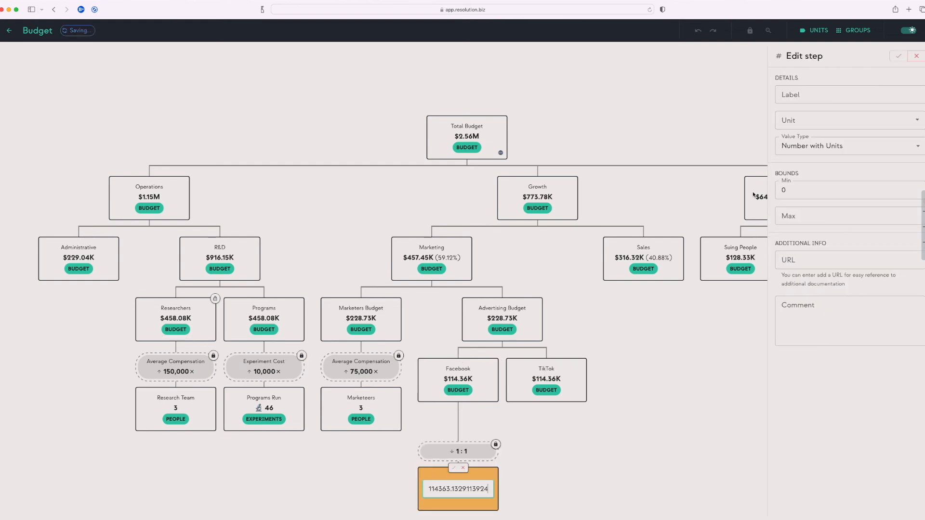
left_click(801, 92)
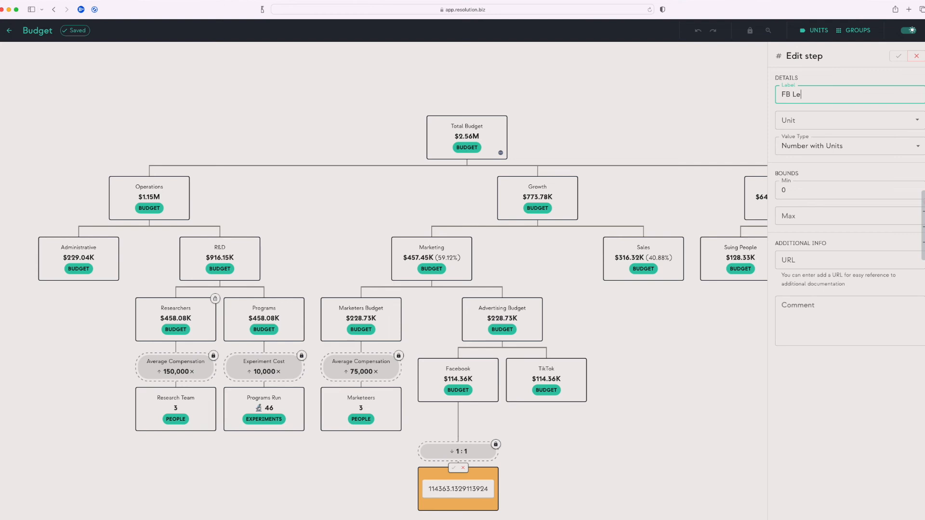
type("FB Leads")
left_click(838, 120)
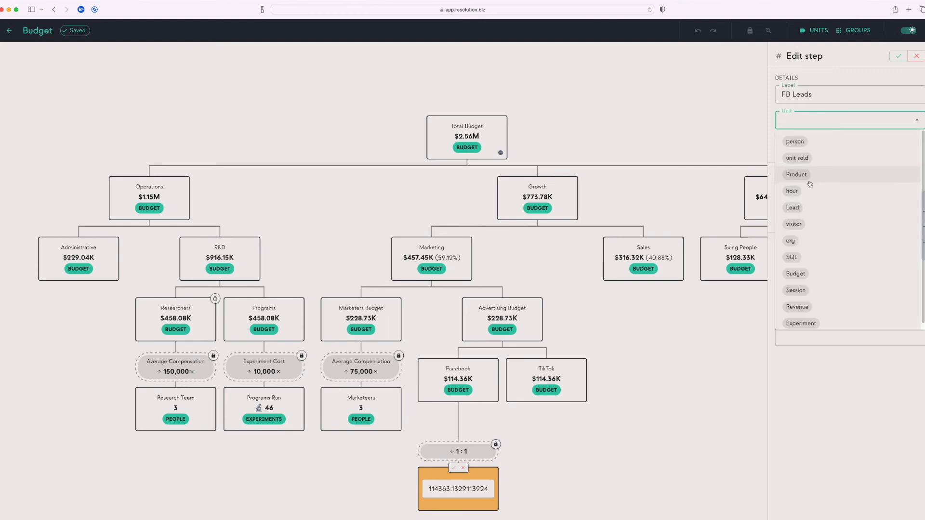
left_click(806, 210)
left_click(898, 56)
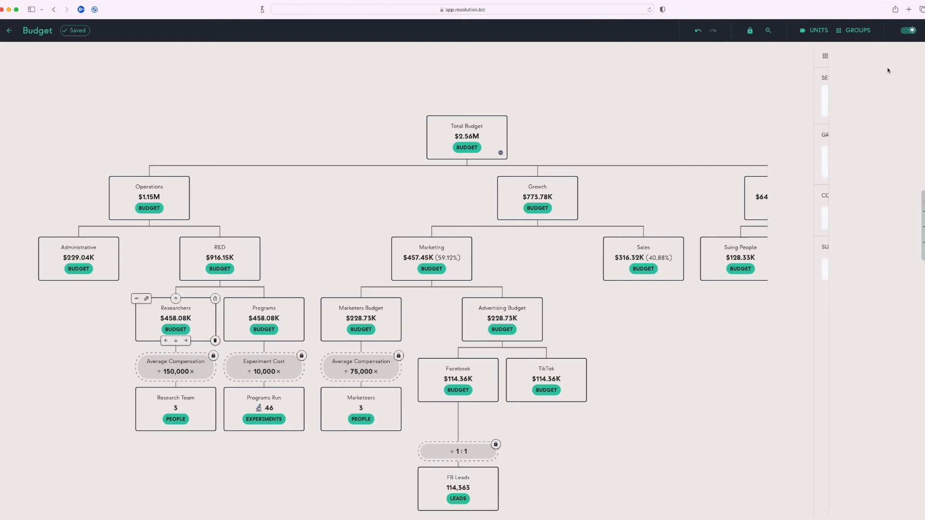
Add a child step below TikTok labelled "TT Leads" with the Lead unit
left_click(547, 402)
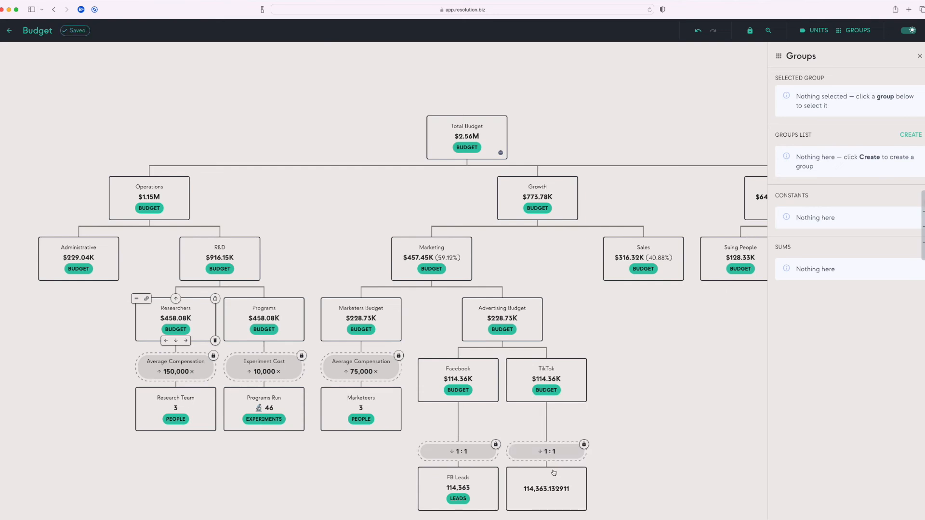
left_click(569, 478)
left_click(809, 94)
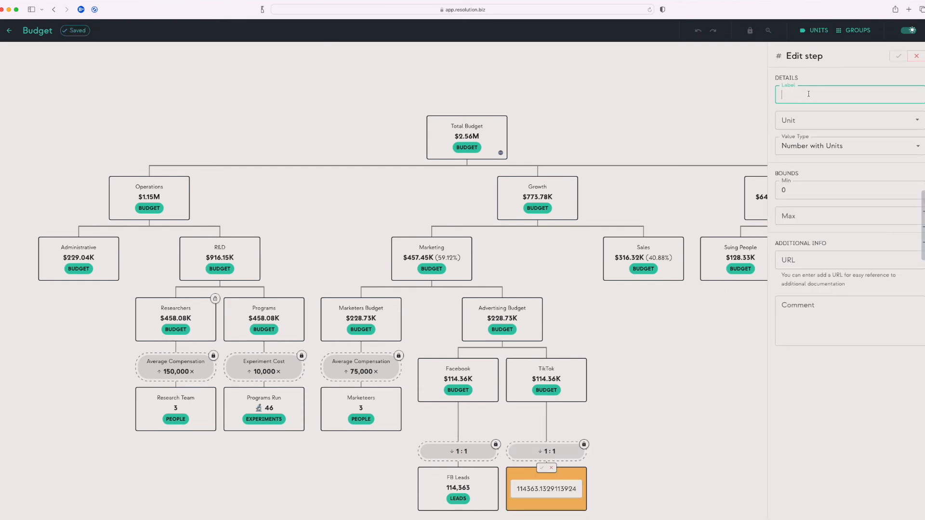
left_click(814, 118)
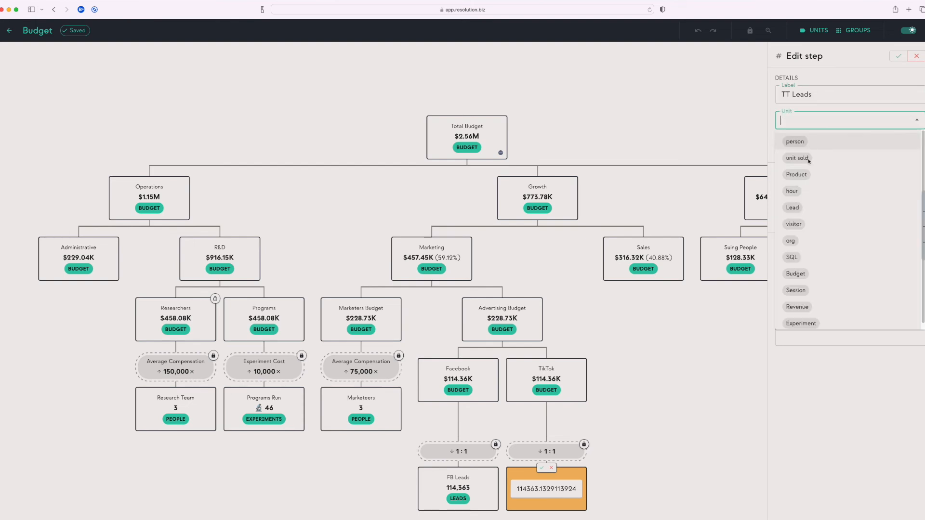
left_click(807, 209)
left_click(899, 56)
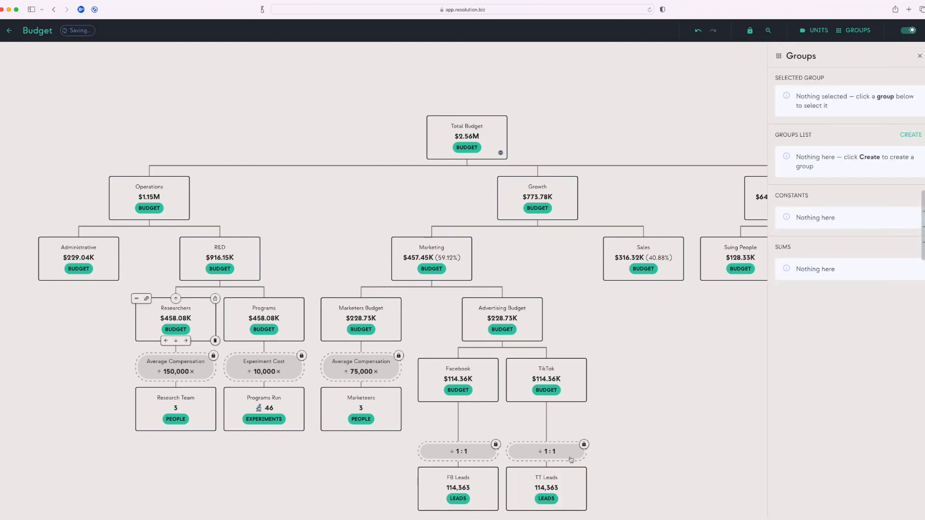
Label the conversion between TikTok and TT Leads "Cost Per Lead" and display it as an upward multiplier
left_click(570, 458)
left_click(794, 93)
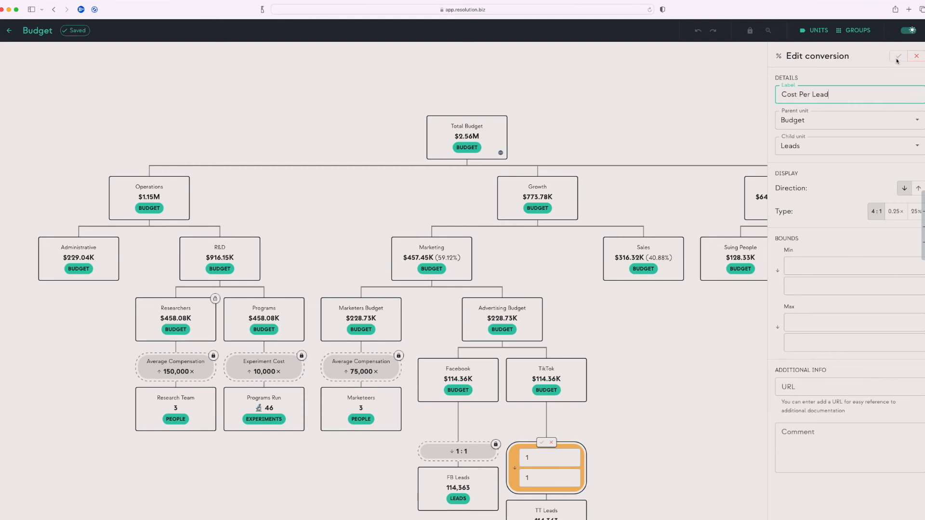
left_click(896, 212)
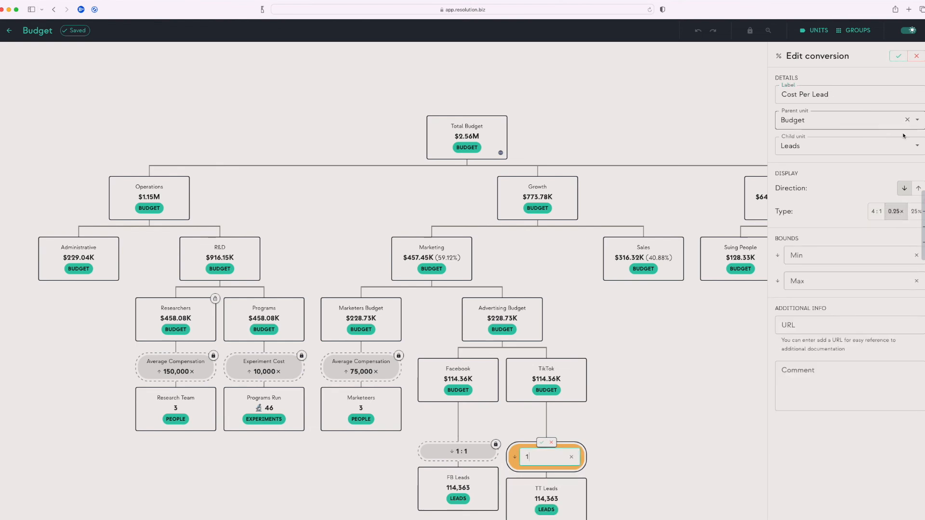
left_click(919, 188)
left_click(897, 57)
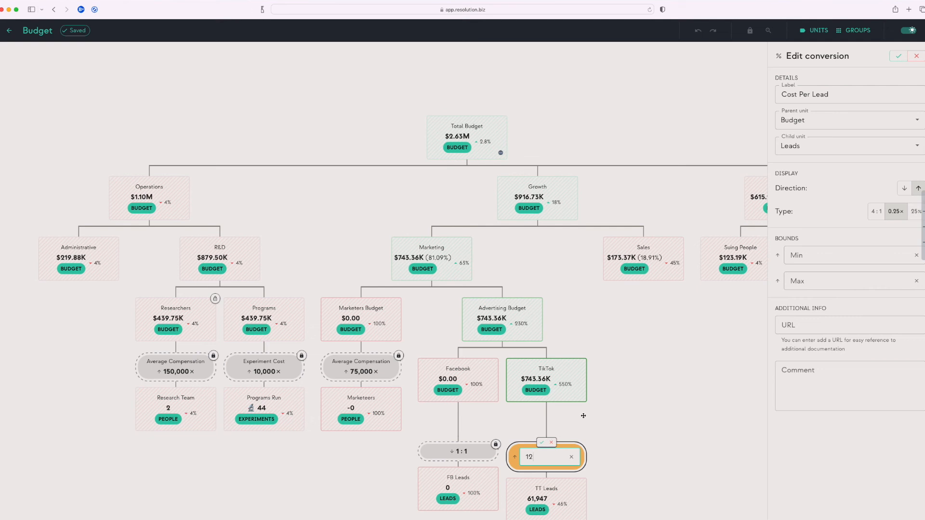
Try the Cost Per Lead conversion below TikTok with a downward direction and a value of 12
left_click(904, 188)
key("super+a")
type("1")
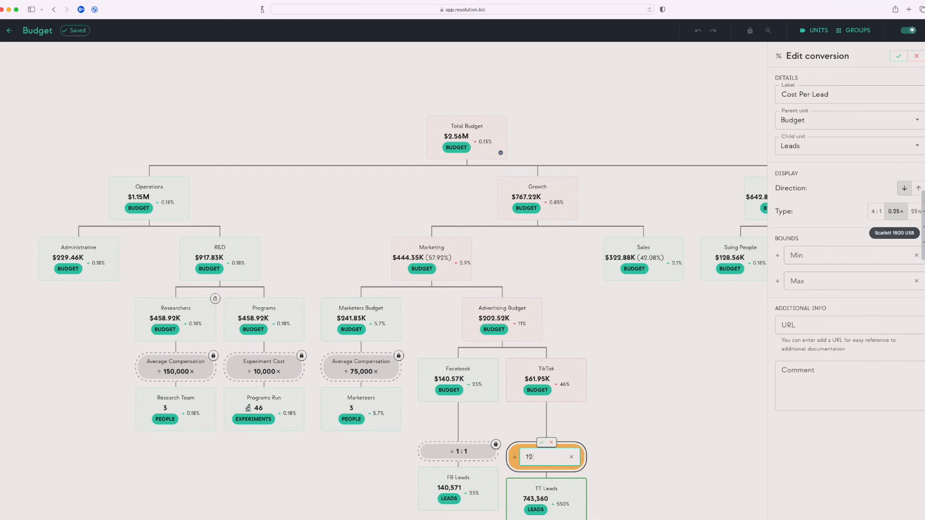
Set TikTok's Cost Per Lead conversion to an upward direction with a value of 12 and apply it
left_click(918, 188)
key("super+a")
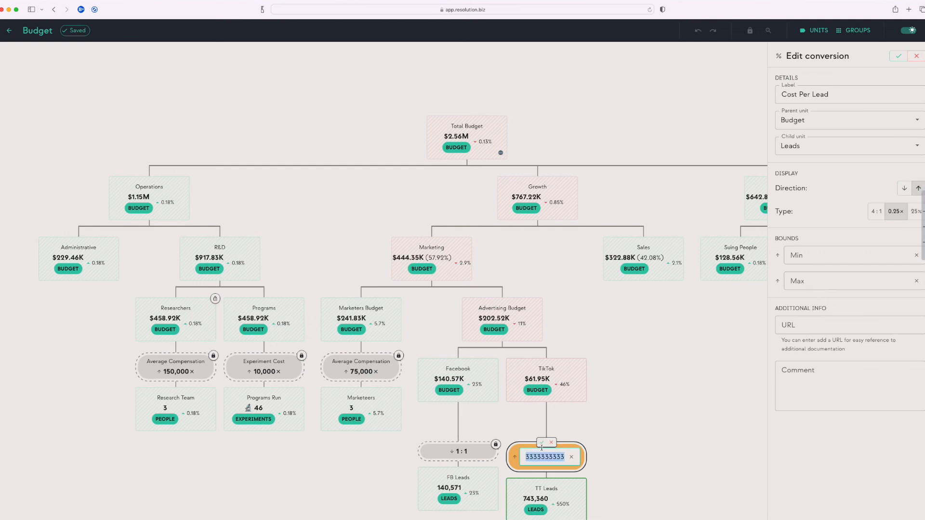
type("12")
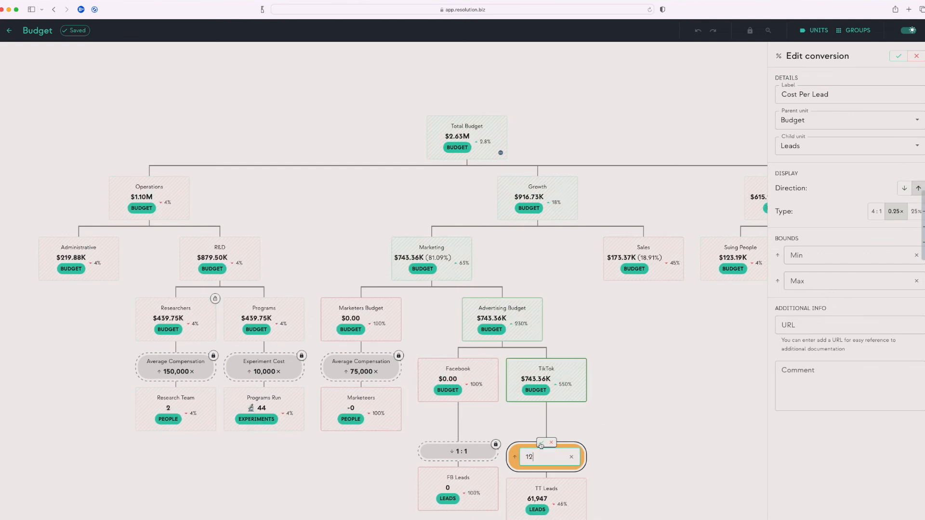
left_click(541, 445)
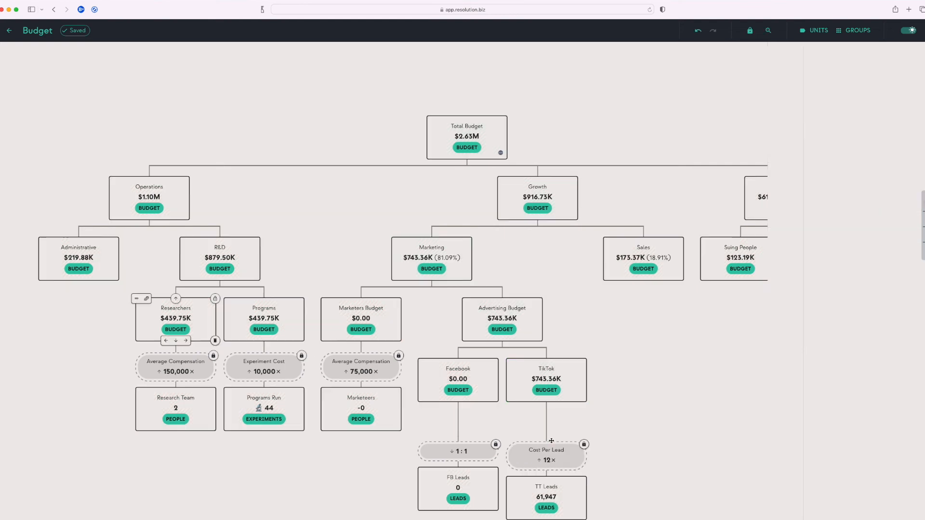
Label the conversion between Facebook and FB Leads "Cost Per Lead" and set its direction to upward
left_click(477, 453)
left_click(810, 95)
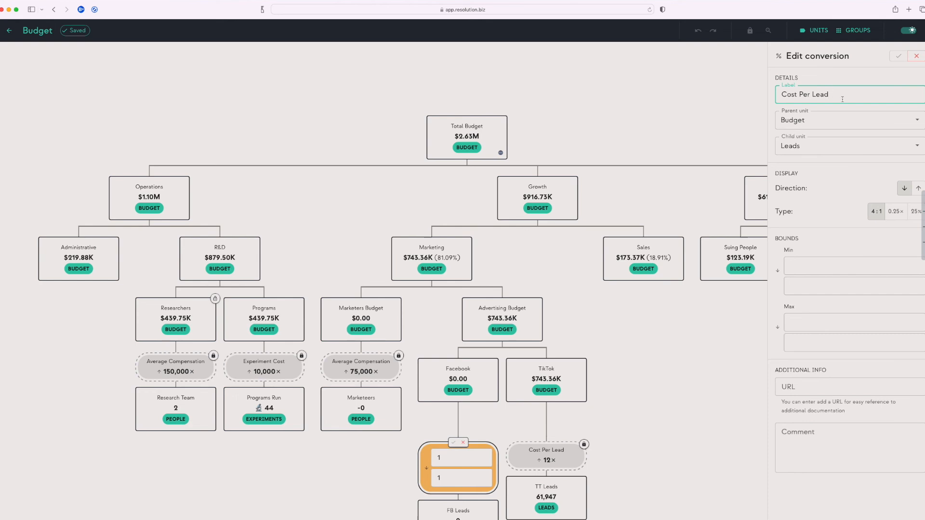
left_click(918, 188)
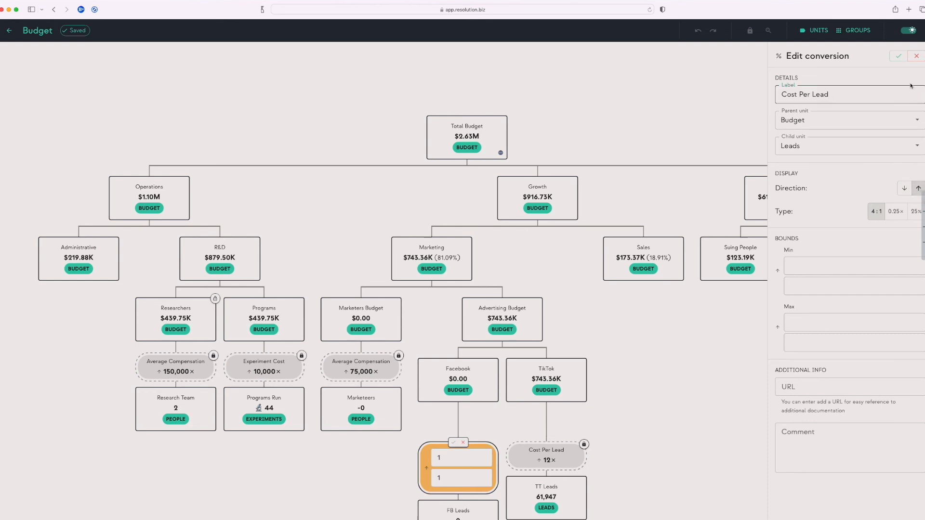
left_click(899, 59)
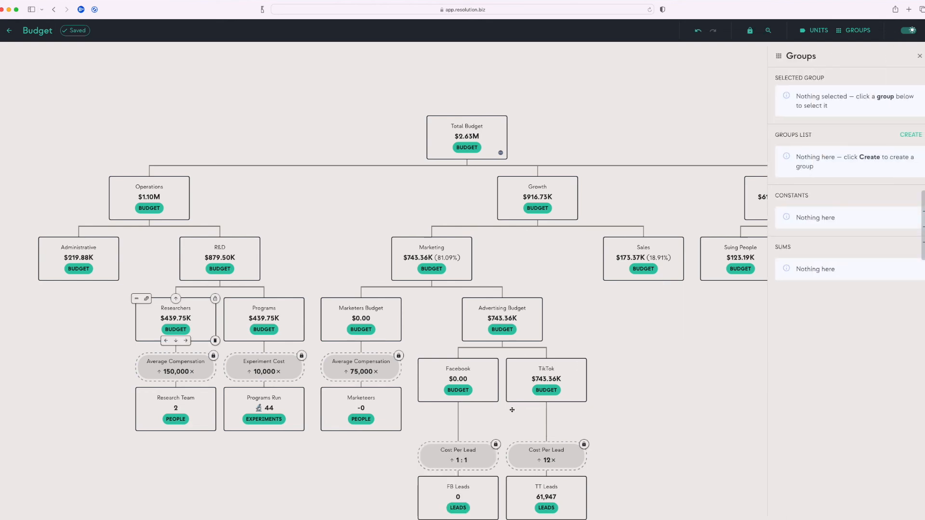
Display Facebook's Cost Per Lead conversion as a multiplier, set its value to 24 and apply it
double_click(479, 462)
left_click(896, 211)
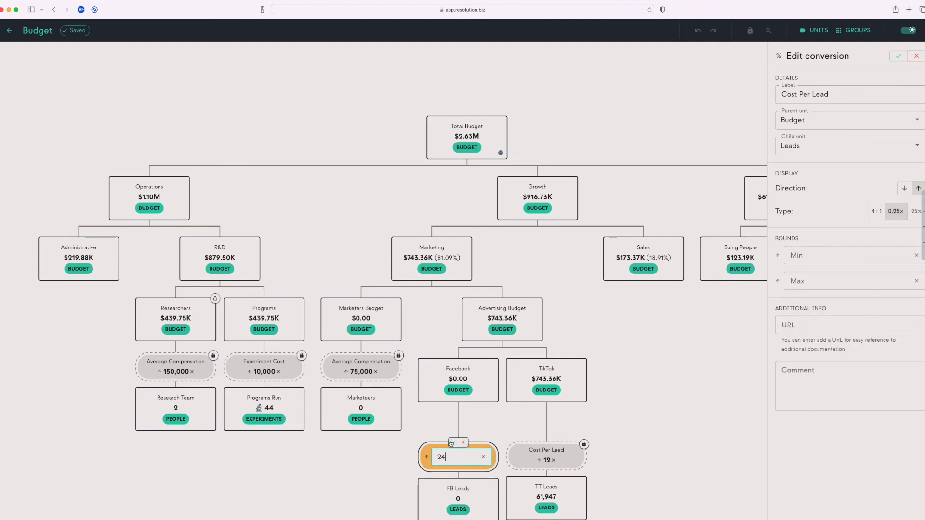
left_click(452, 443)
Set the Marketers Budget step to 350000 and apply it
left_click_drag(493, 410, 479, 321)
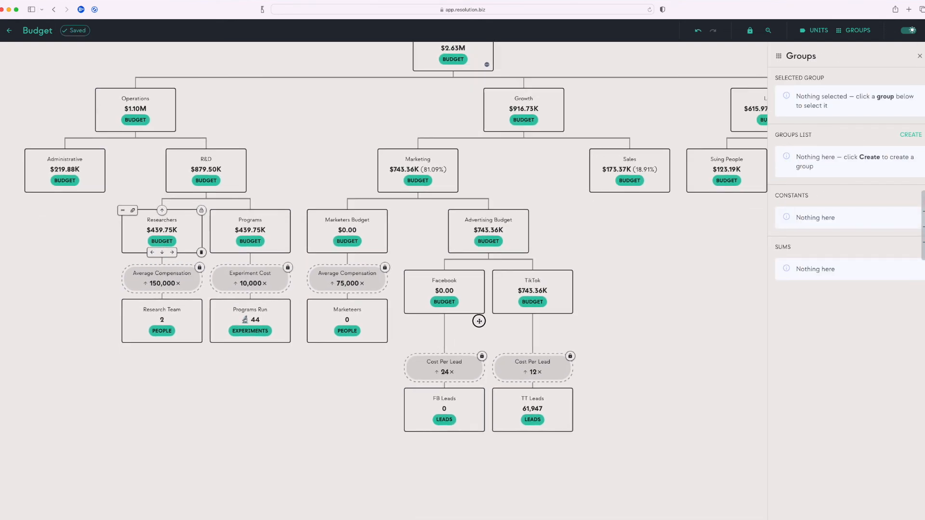
mouse_move(472, 295)
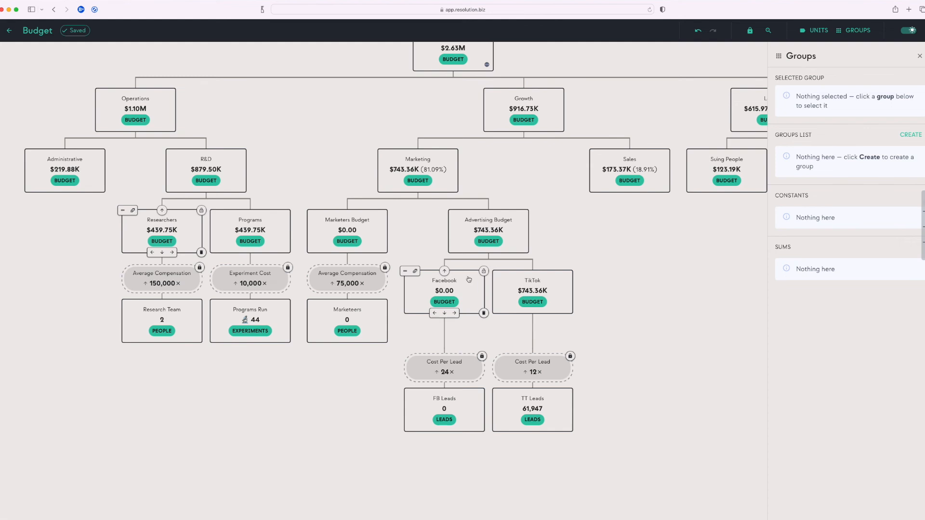
left_click_drag(617, 264, 624, 308)
mouse_move(343, 292)
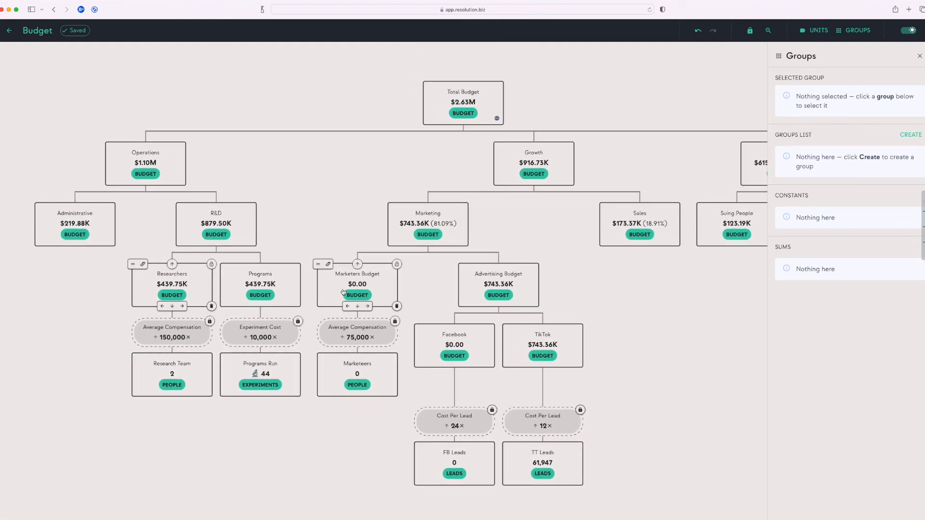
double_click(370, 283)
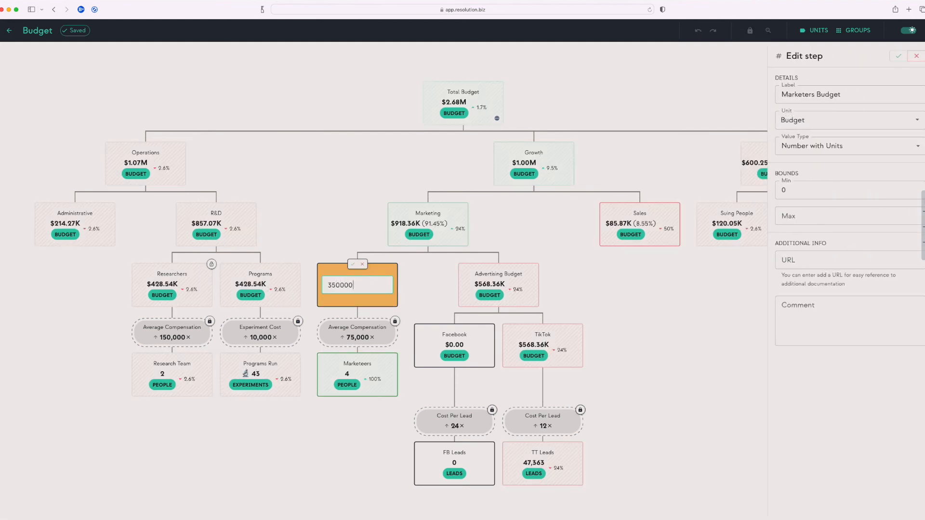
left_click(353, 264)
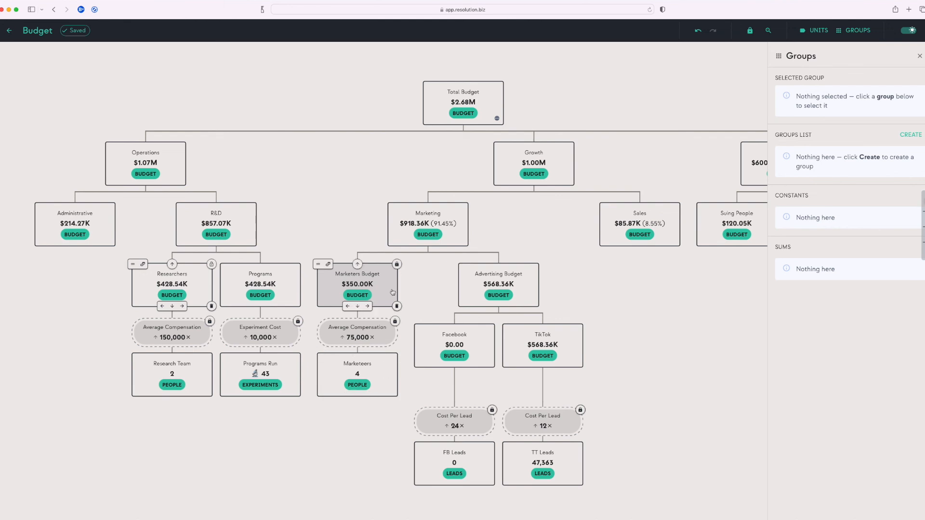
Change the minimum bound of the Marketeers step below Marketers Budget and apply it
double_click(382, 374)
left_click(802, 192)
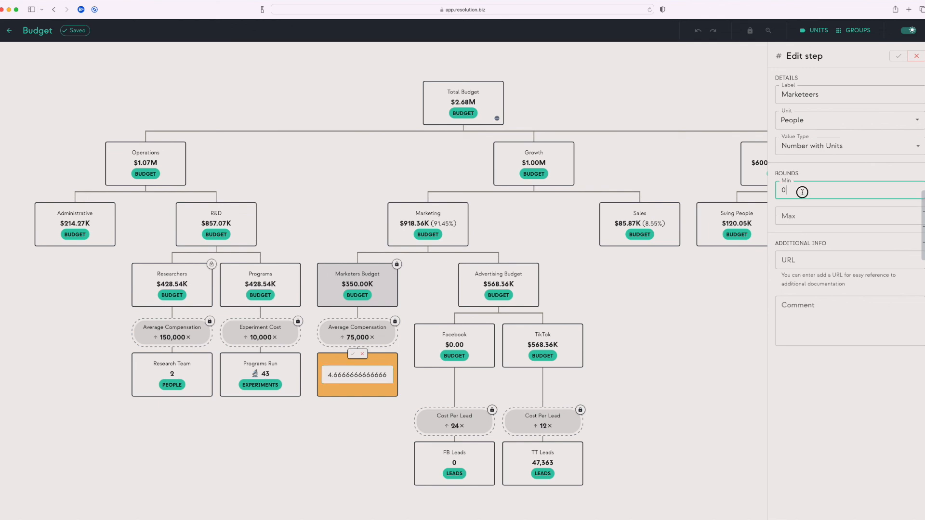
left_click(802, 192)
left_click(350, 354)
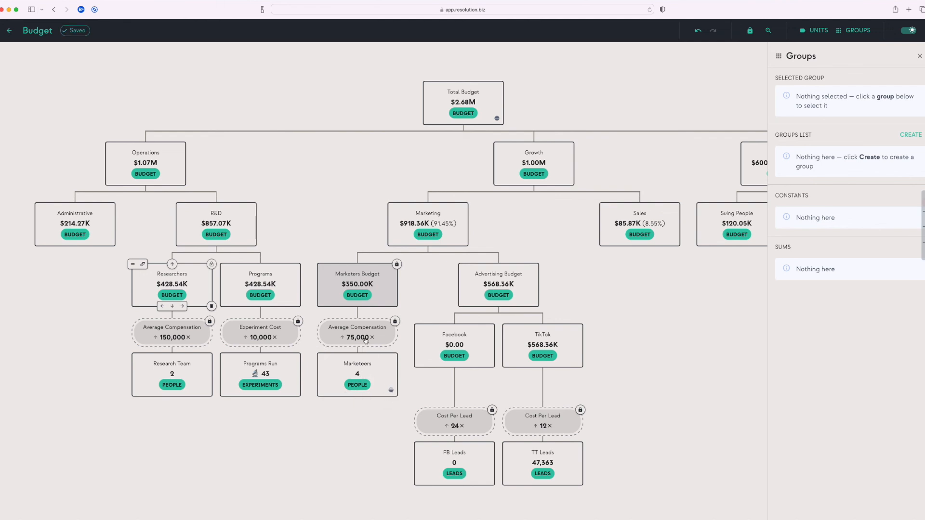
Try to set the Marketers Budget step to 125000
double_click(362, 285)
type("125000")
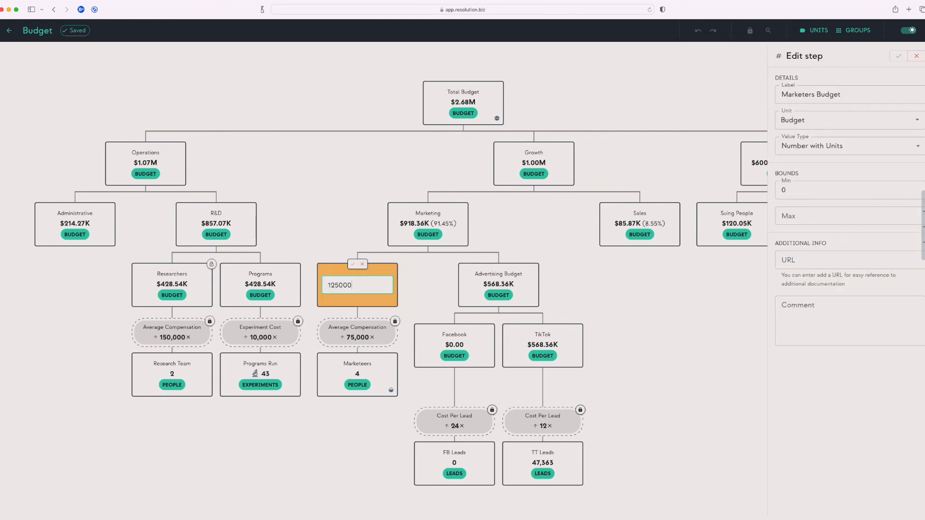
key("Return")
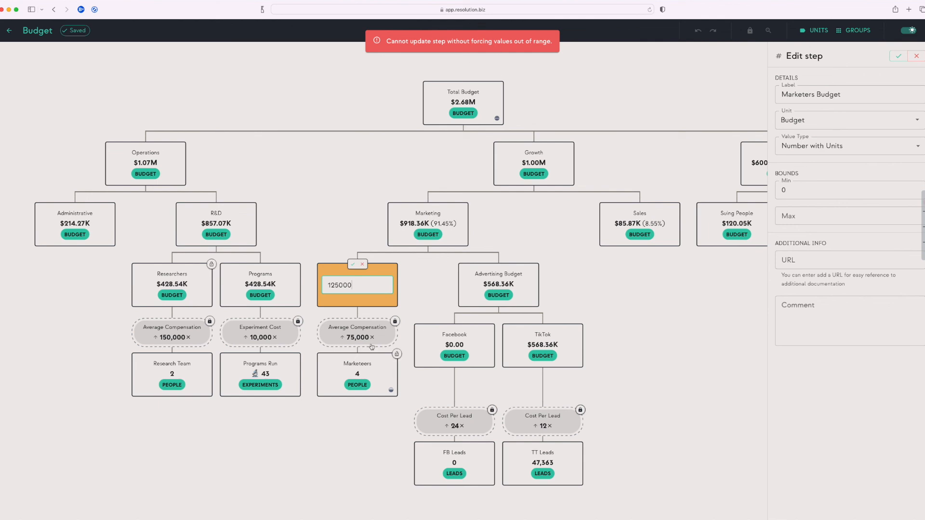
left_click(363, 265)
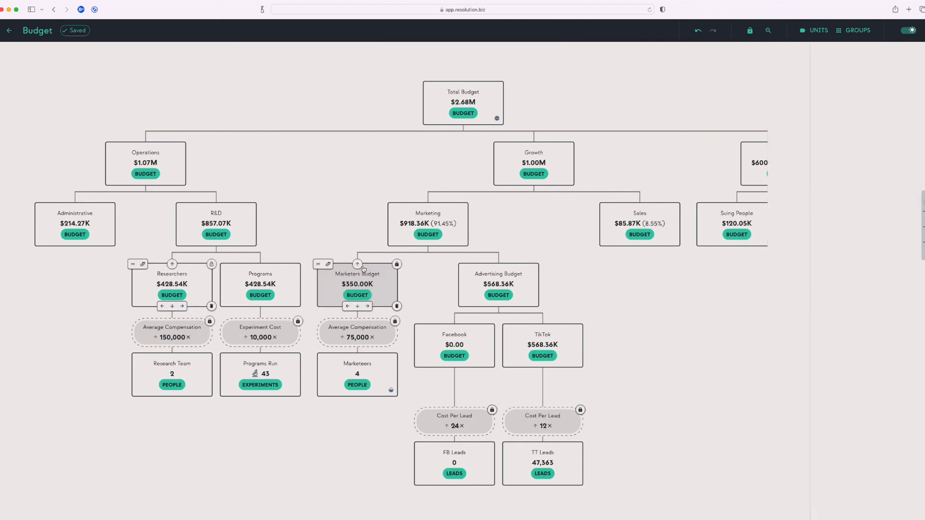
Change the value type of the Facebook and TikTok budget steps to Percentage
left_click(479, 344)
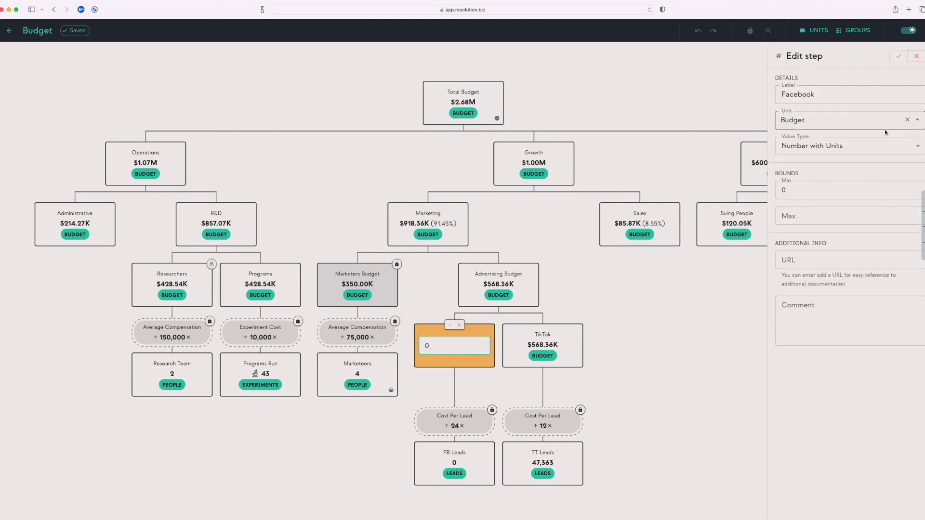
left_click(819, 146)
left_click(801, 183)
left_click(899, 56)
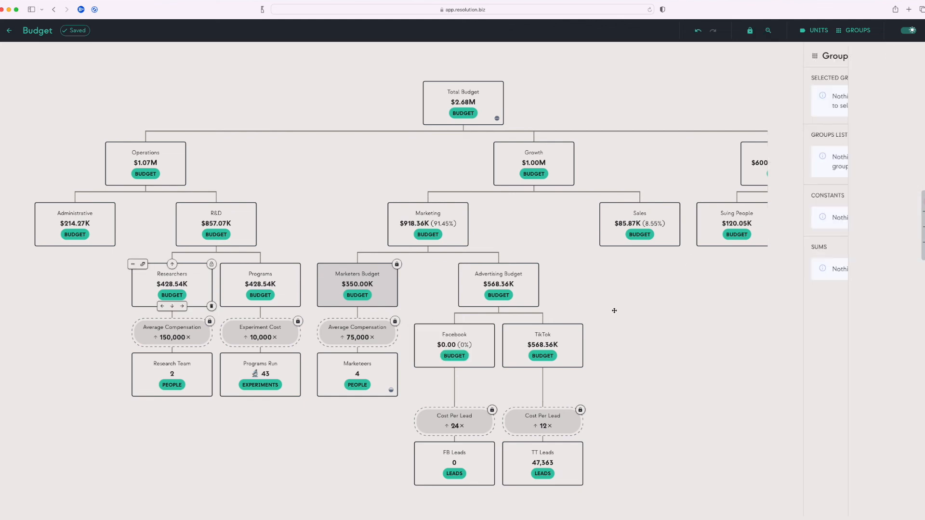
left_click(575, 348)
left_click(819, 146)
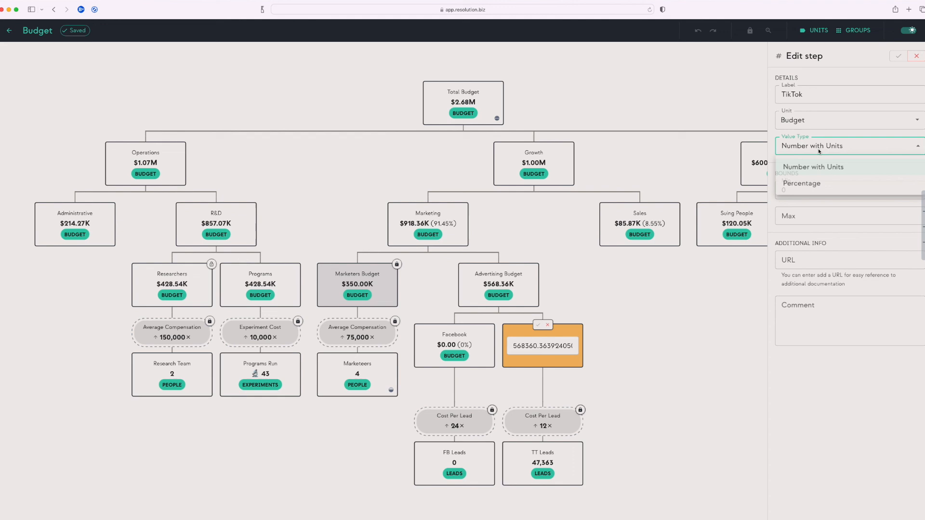
left_click(809, 184)
left_click(900, 57)
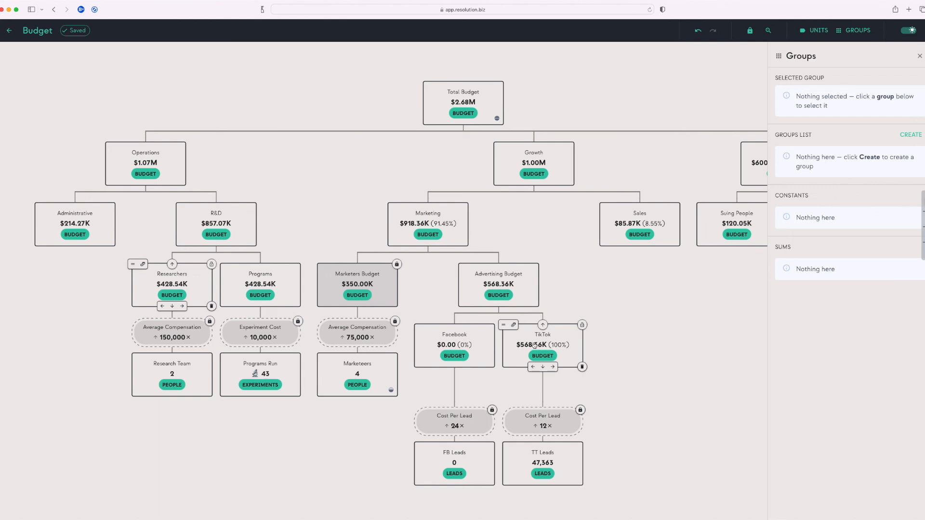
Set Facebook's share of the Advertising Budget to 35% and apply it
left_click(445, 345)
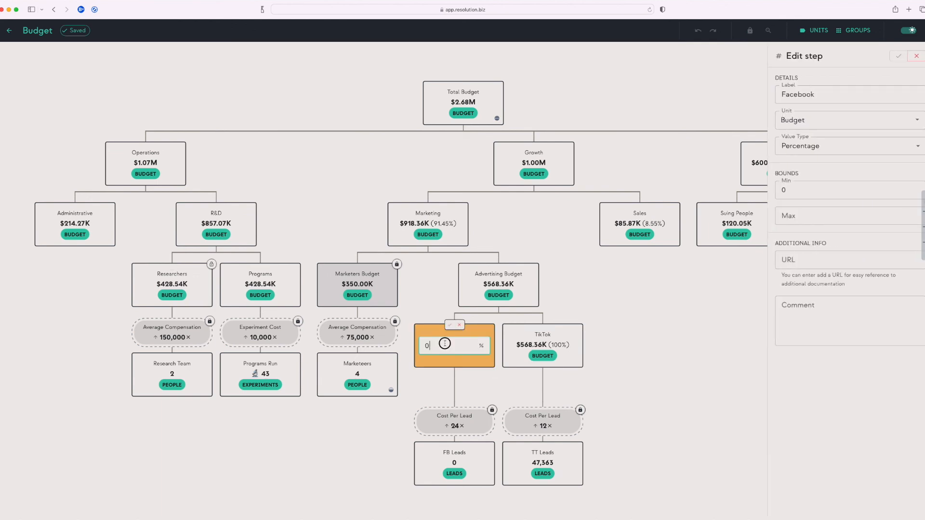
type("35")
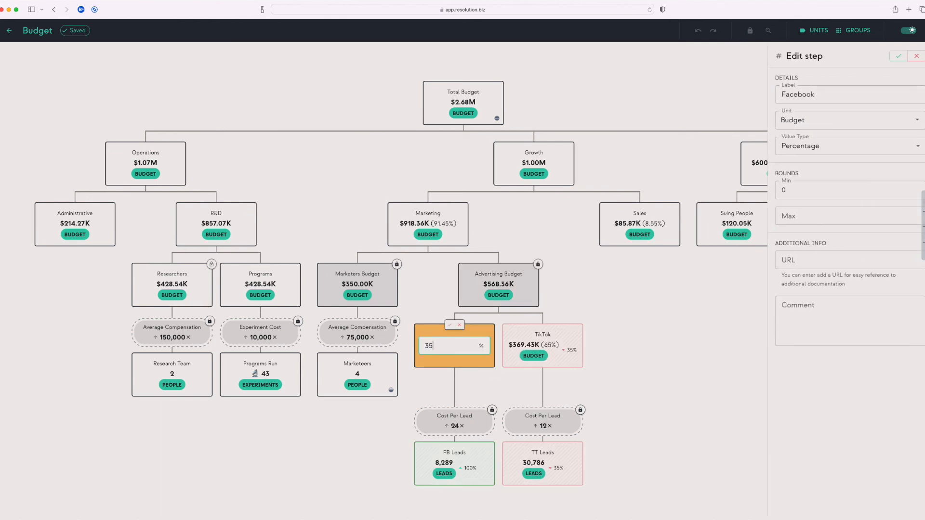
left_click(448, 325)
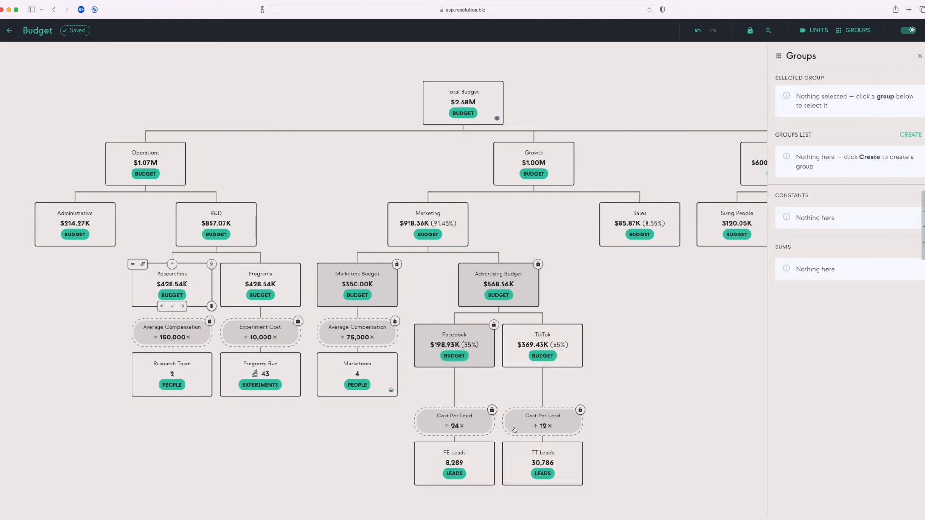
Unlock the value of the Facebook budget step
scroll(660, 376, "down", 5)
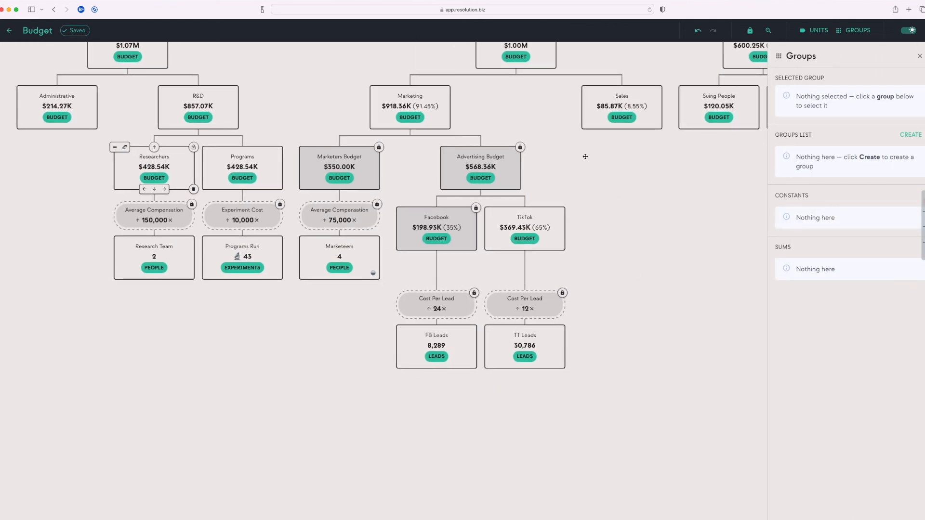
left_click_drag(633, 168, 561, 157)
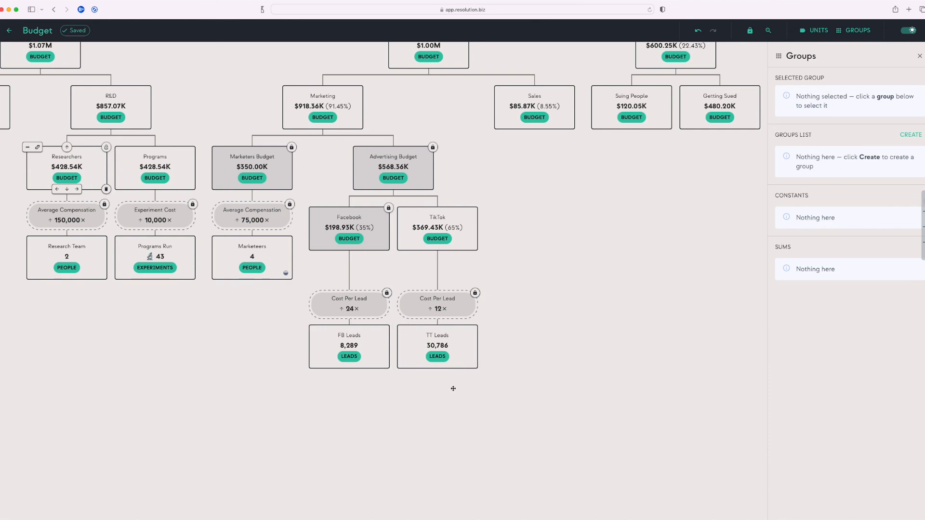
left_click_drag(564, 327, 563, 437)
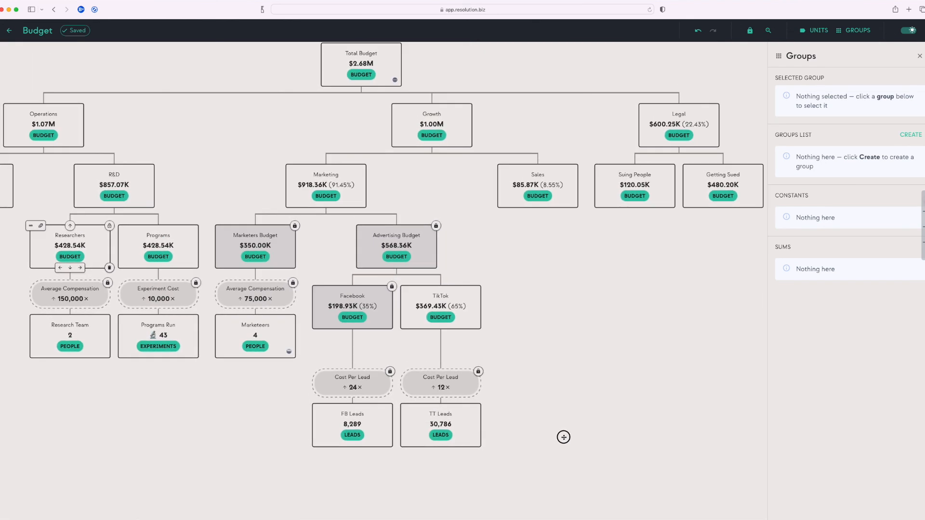
left_click(391, 286)
Review the complete budget tree across the Operations, Growth and Legal branches, including their conversions and the people, experiment and lead steps
left_click_drag(489, 232, 526, 275)
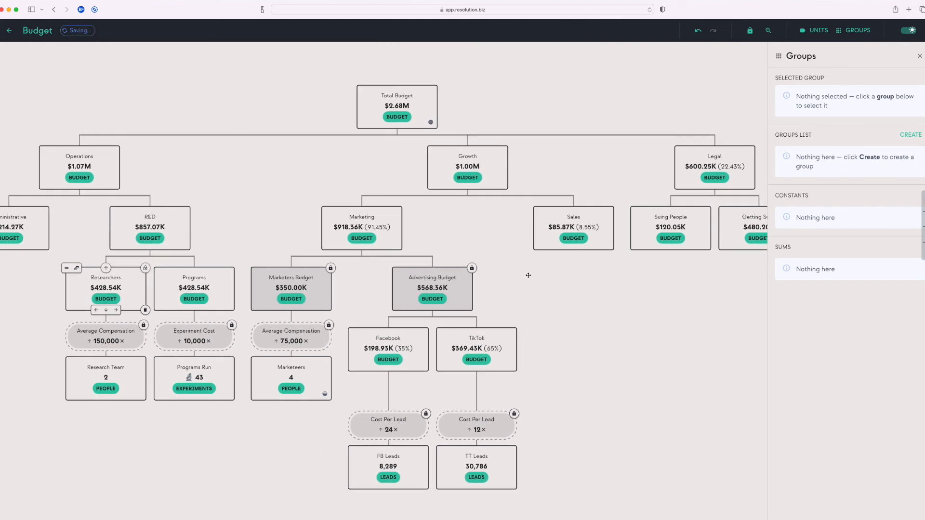
double_click(431, 288)
left_click(439, 268)
scroll(536, 310, "down", 3)
scroll(564, 391, "up", 2)
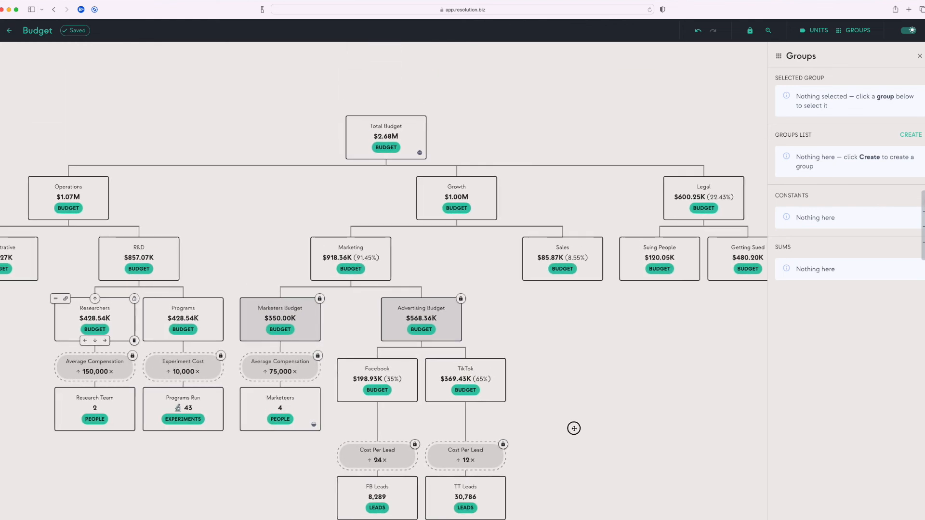
scroll(574, 427, "right", 5)
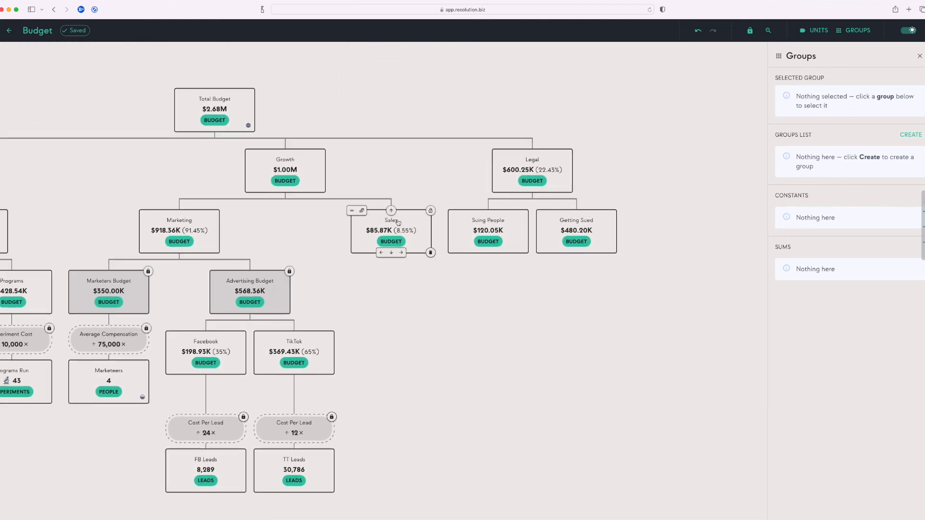
scroll(530, 314, "left", 3)
left_click_drag(525, 308, 762, 266)
left_click_drag(332, 425, 152, 482)
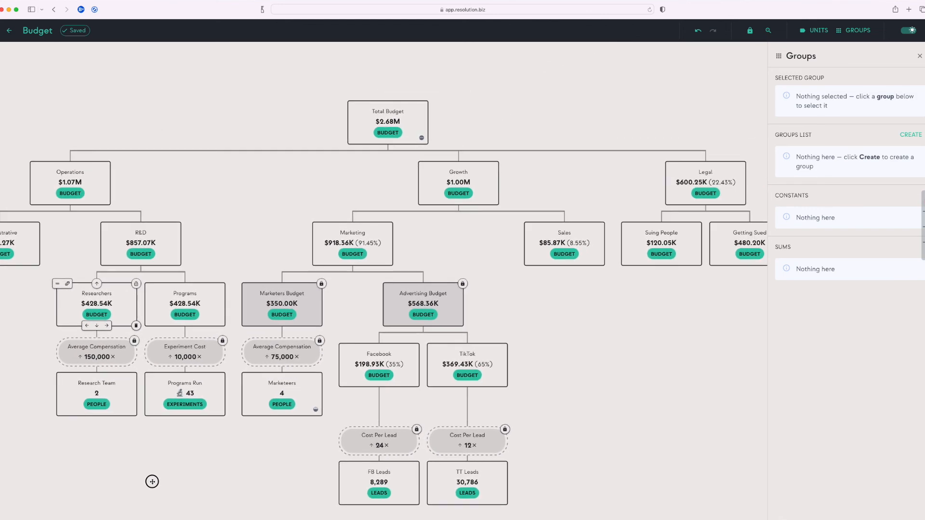
left_click_drag(527, 355, 681, 324)
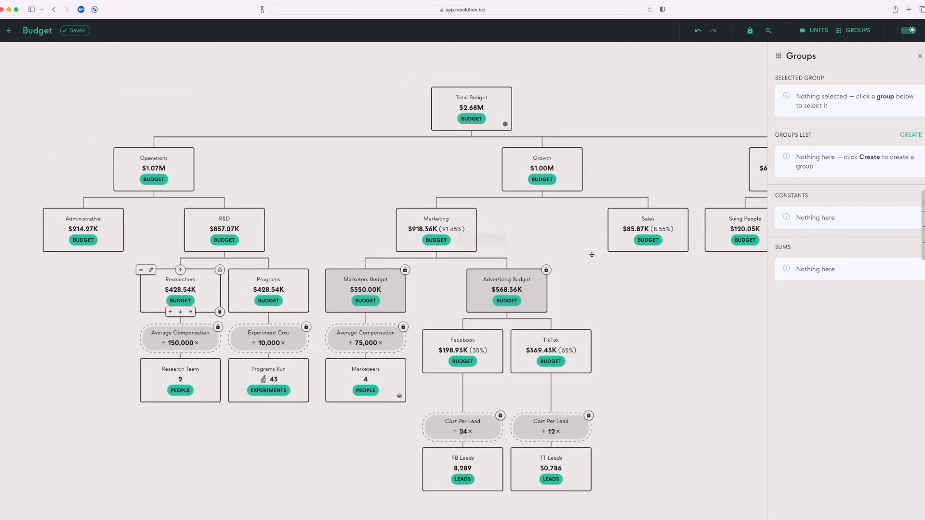
scroll(663, 318, "right", 3)
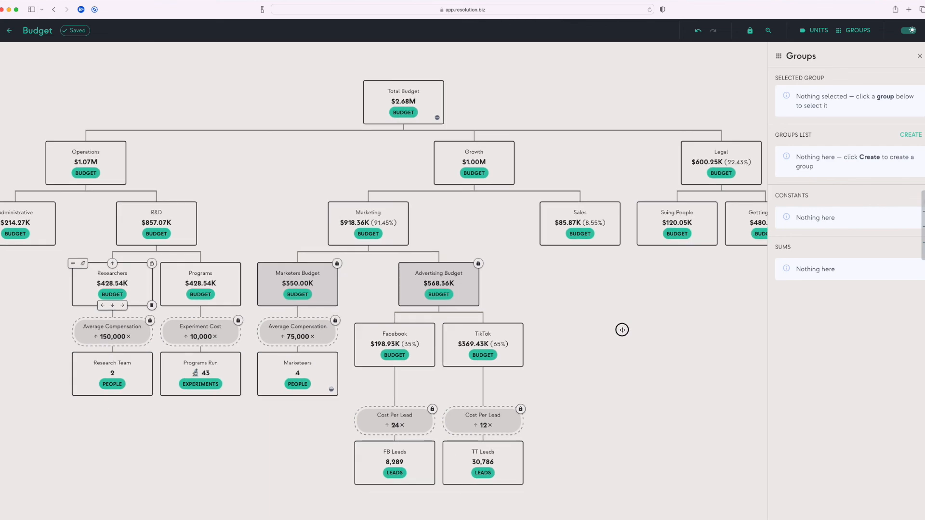
scroll(622, 330, "right", 1)
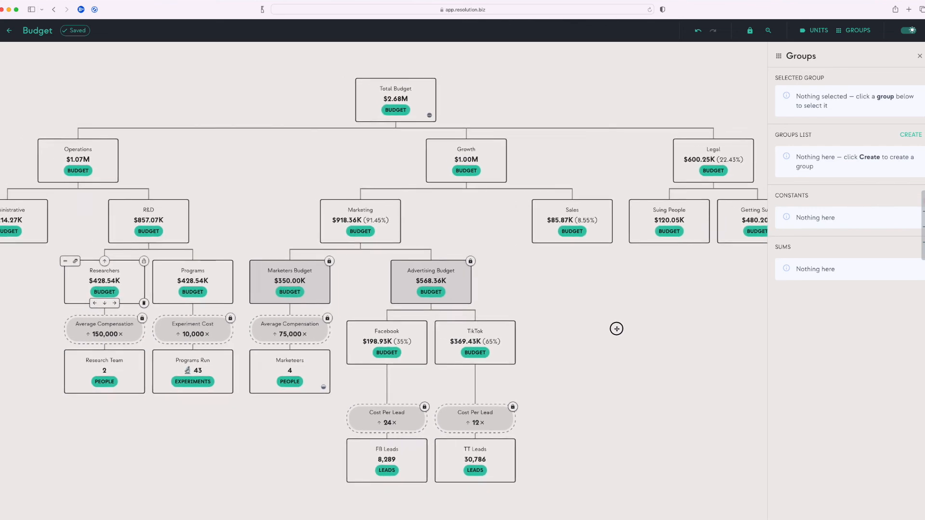
left_click_drag(616, 329, 662, 320)
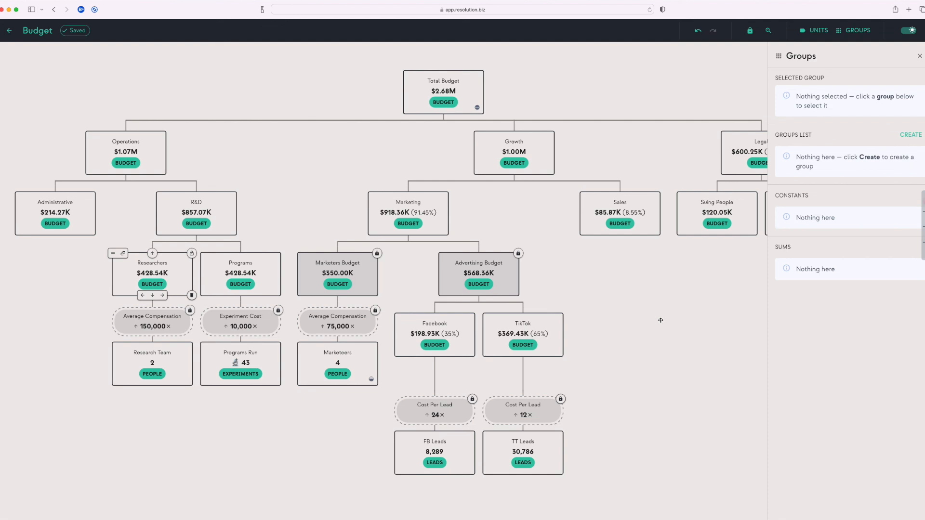
left_click_drag(297, 145, 317, 150)
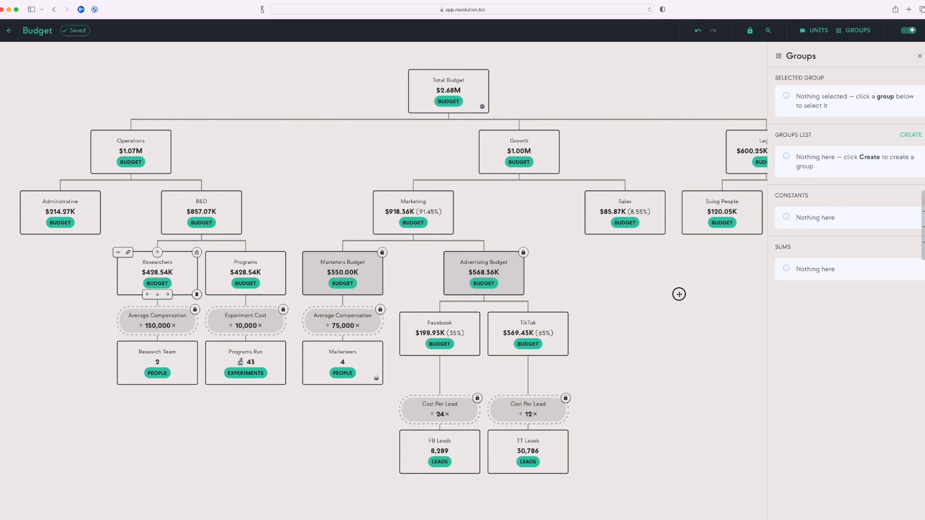
left_click_drag(677, 291, 566, 310)
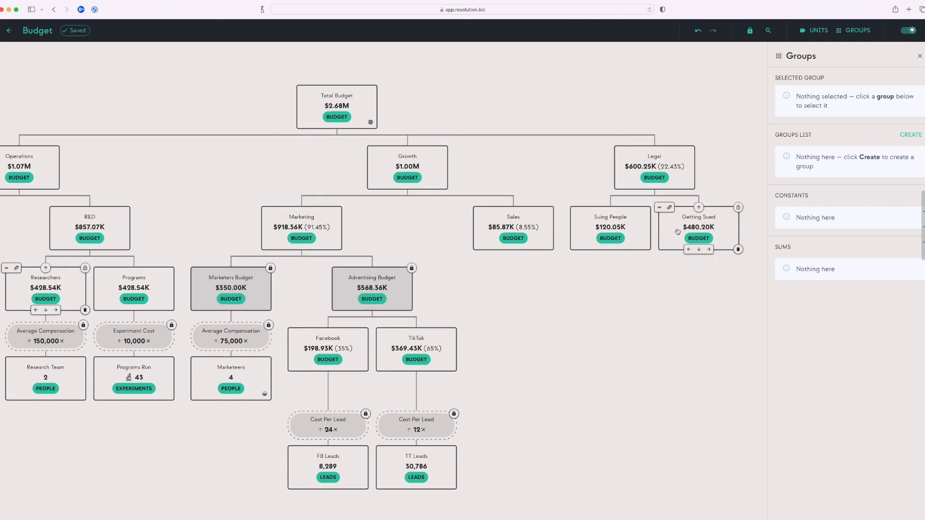
left_click_drag(551, 341, 659, 343)
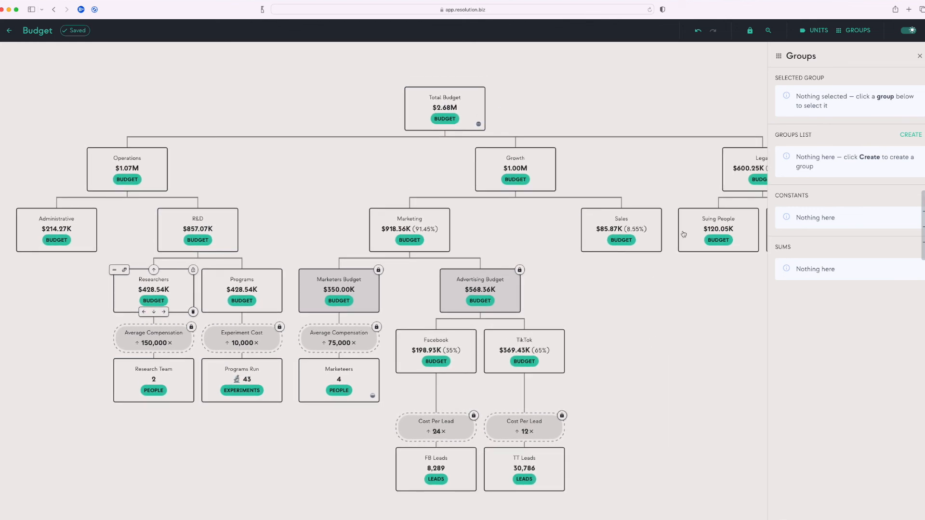